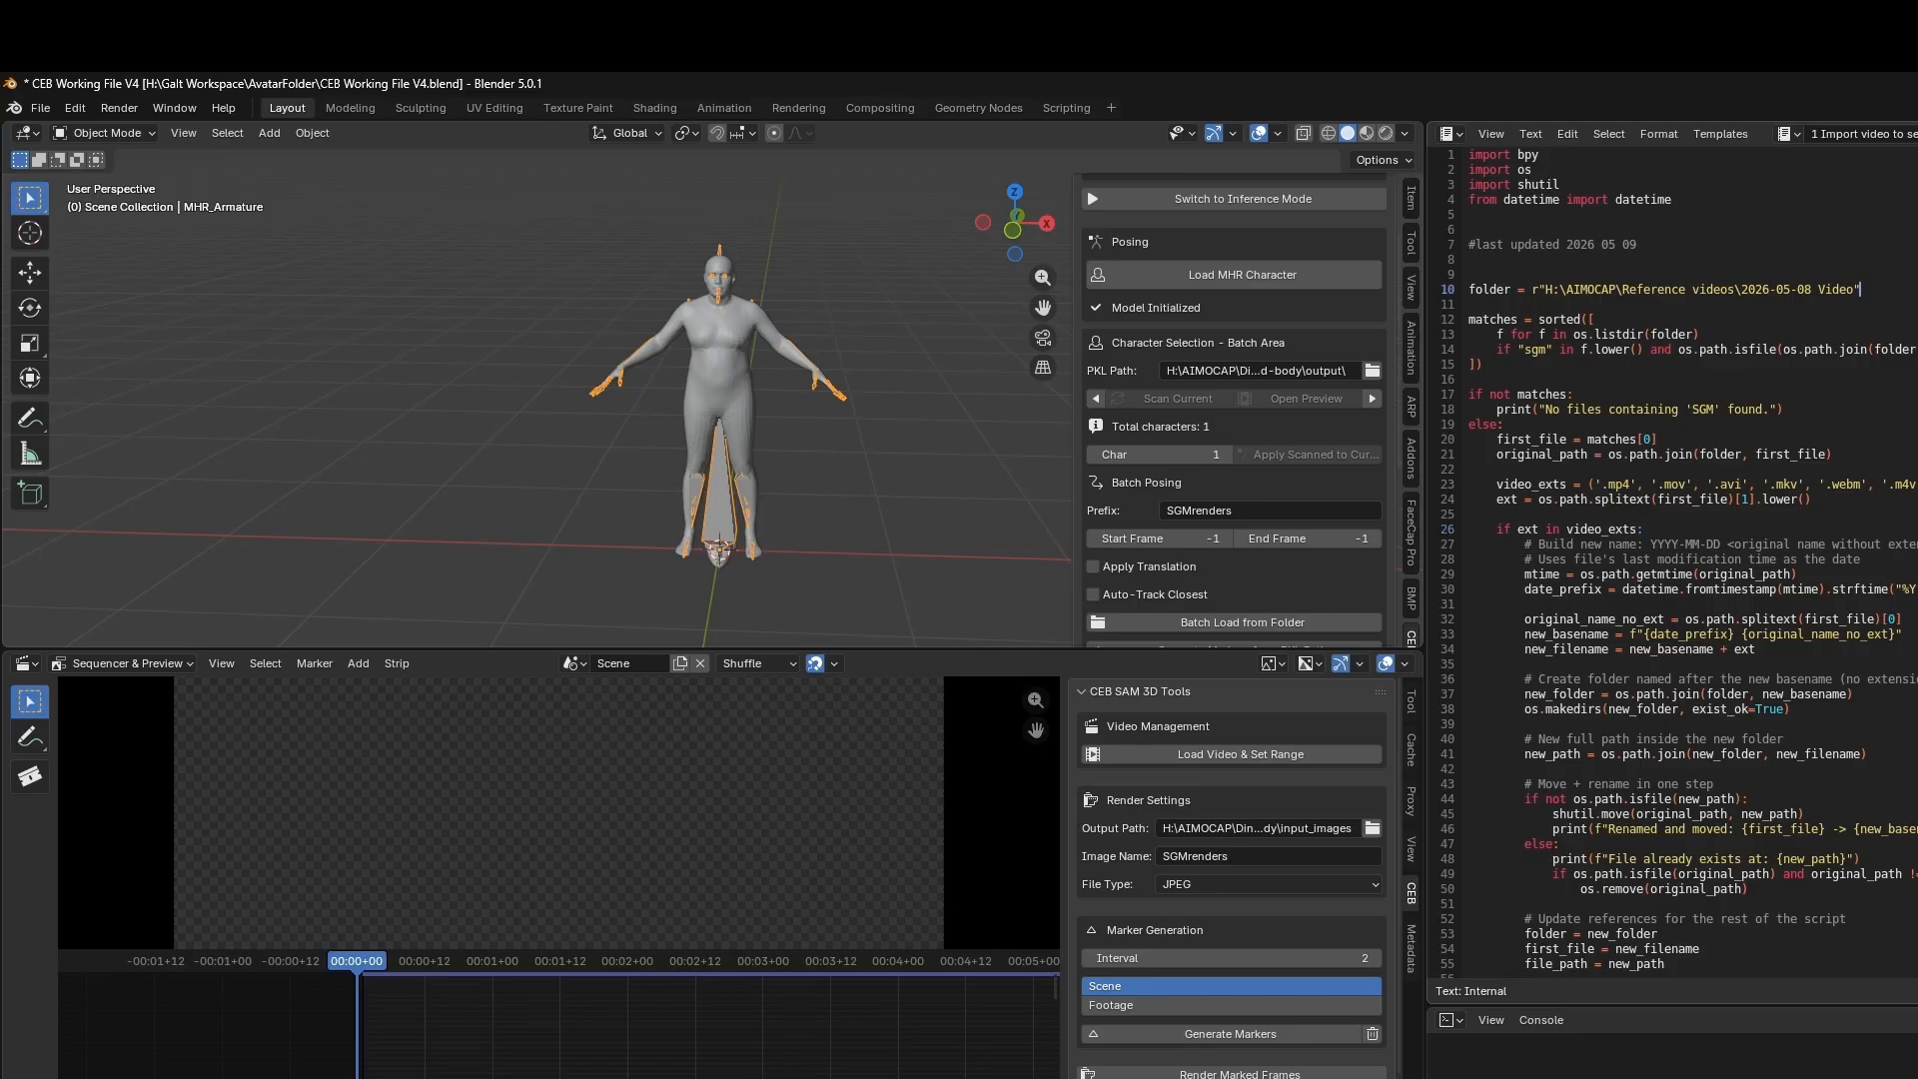
Run the video import script to load the reference clip from the 2026-05-08 Video folder into the sequencer
{"action": "scroll", "coordinate": [1693, 563], "scroll_direction": "down", "scroll_amount": 5}
{"action": "scroll", "coordinate": [1693, 563], "scroll_direction": "up", "scroll_amount": 5}
{"action": "left_click_drag", "start_coordinate": [1911, 305], "coordinate": [1914, 350]}
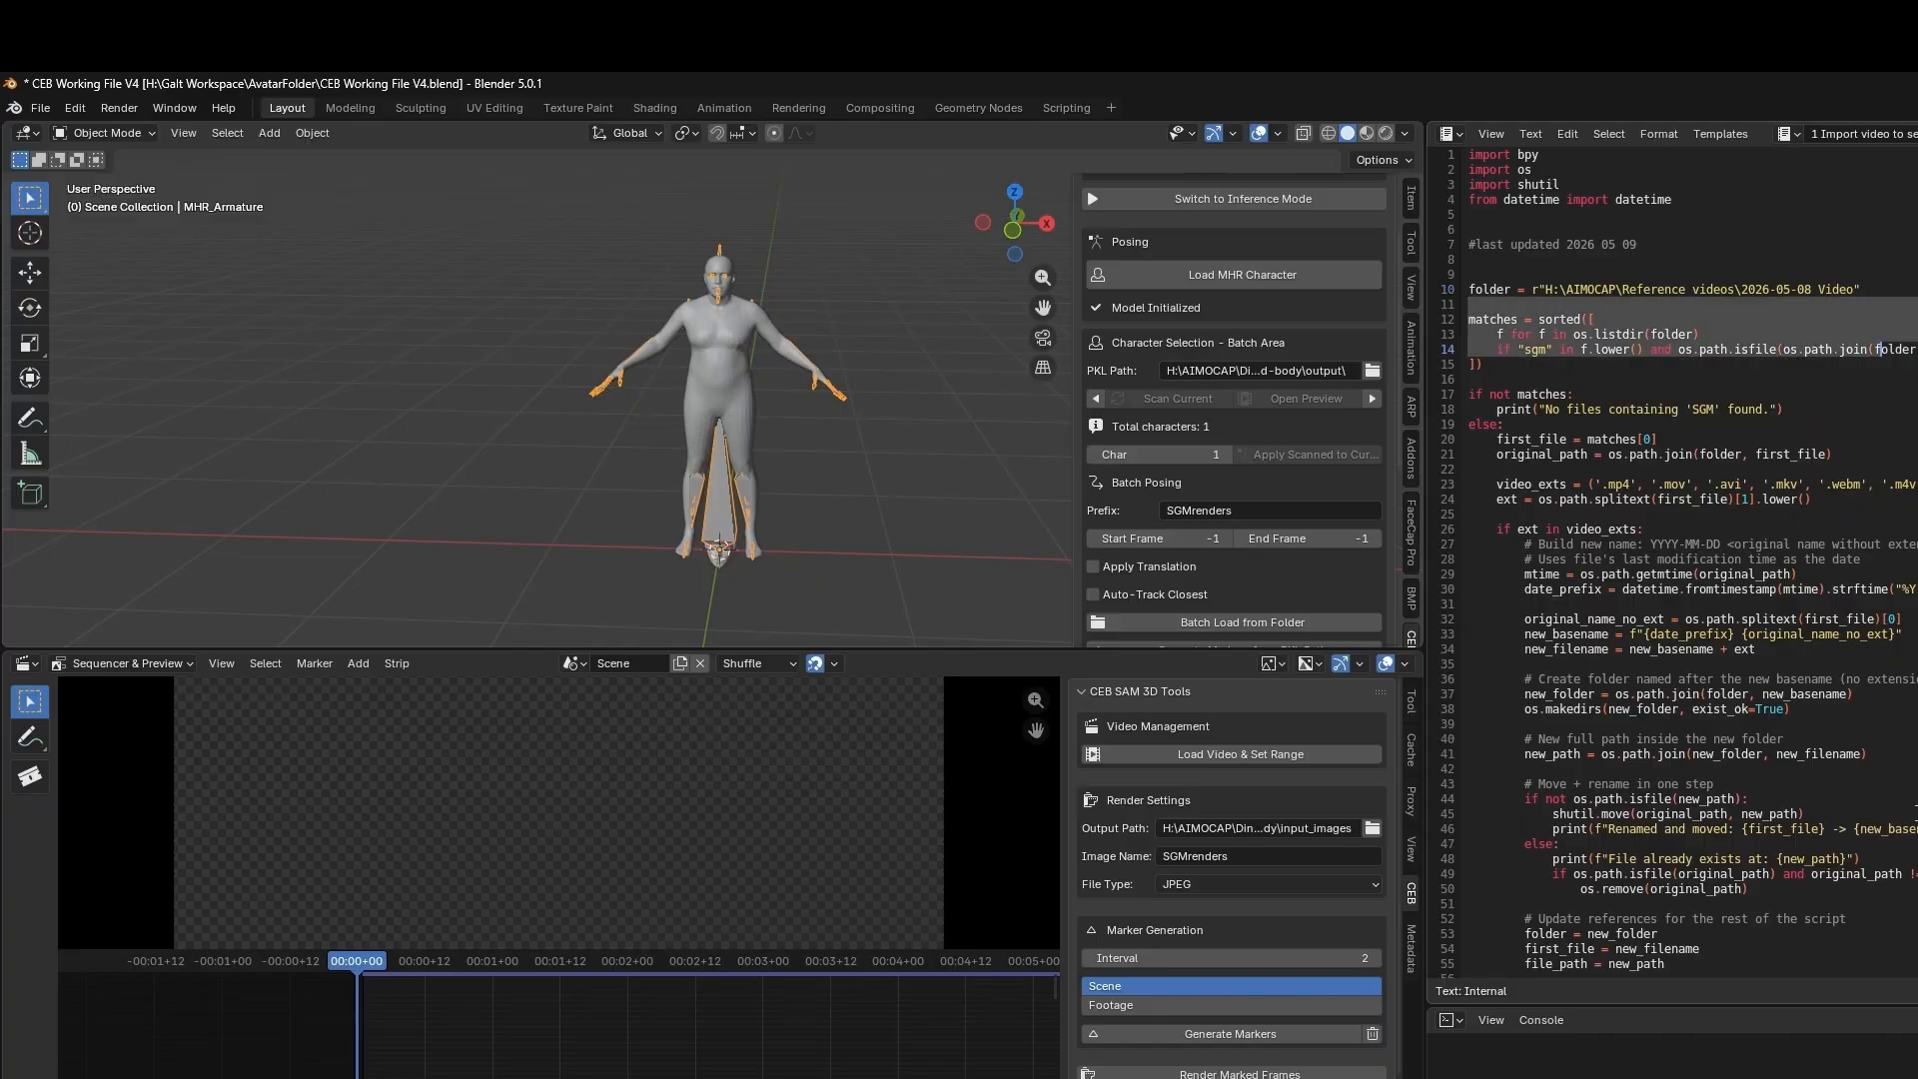
{"action": "left_click", "coordinate": [1912, 529]}
{"action": "left_click_drag", "start_coordinate": [1911, 649], "coordinate": [1910, 634]}
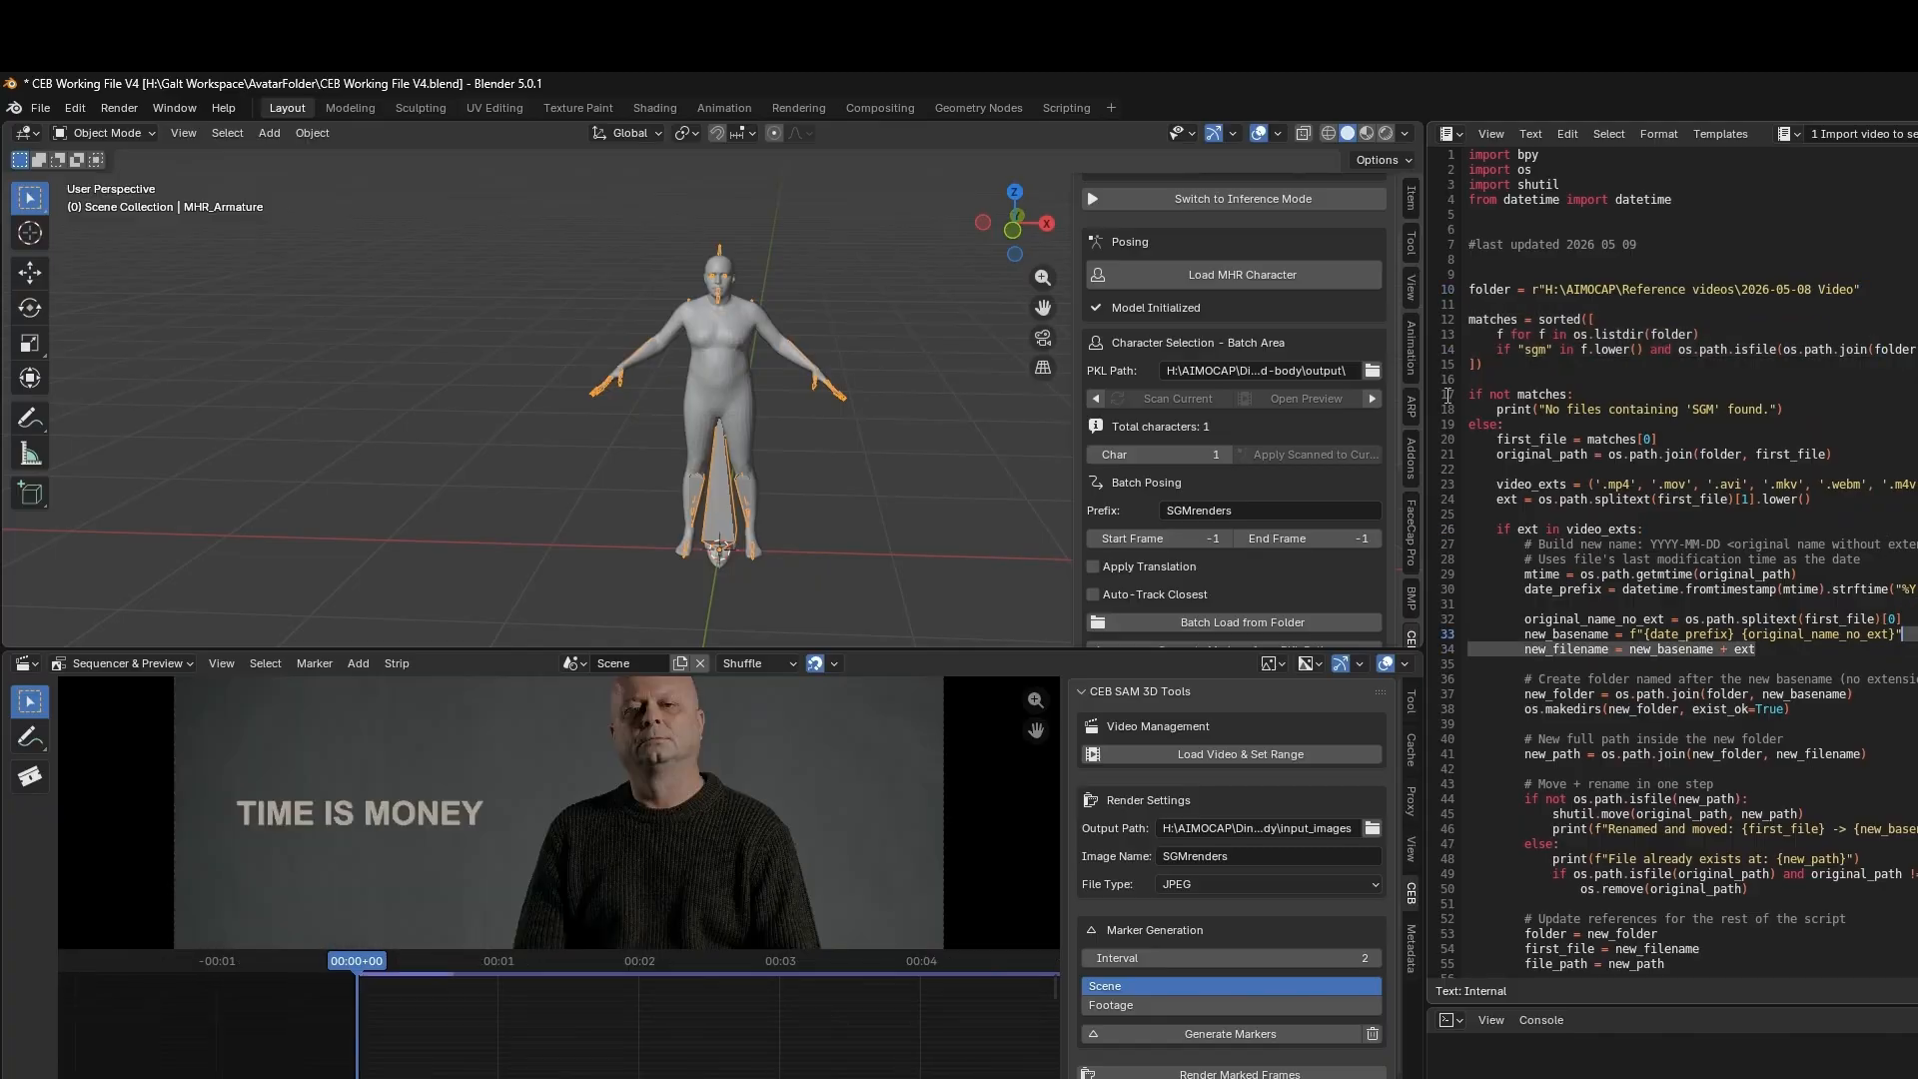
Enlarge the sequencer area and add a timeline marker at frame 8 of the clip
{"action": "left_click_drag", "start_coordinate": [843, 647], "coordinate": [871, 448]}
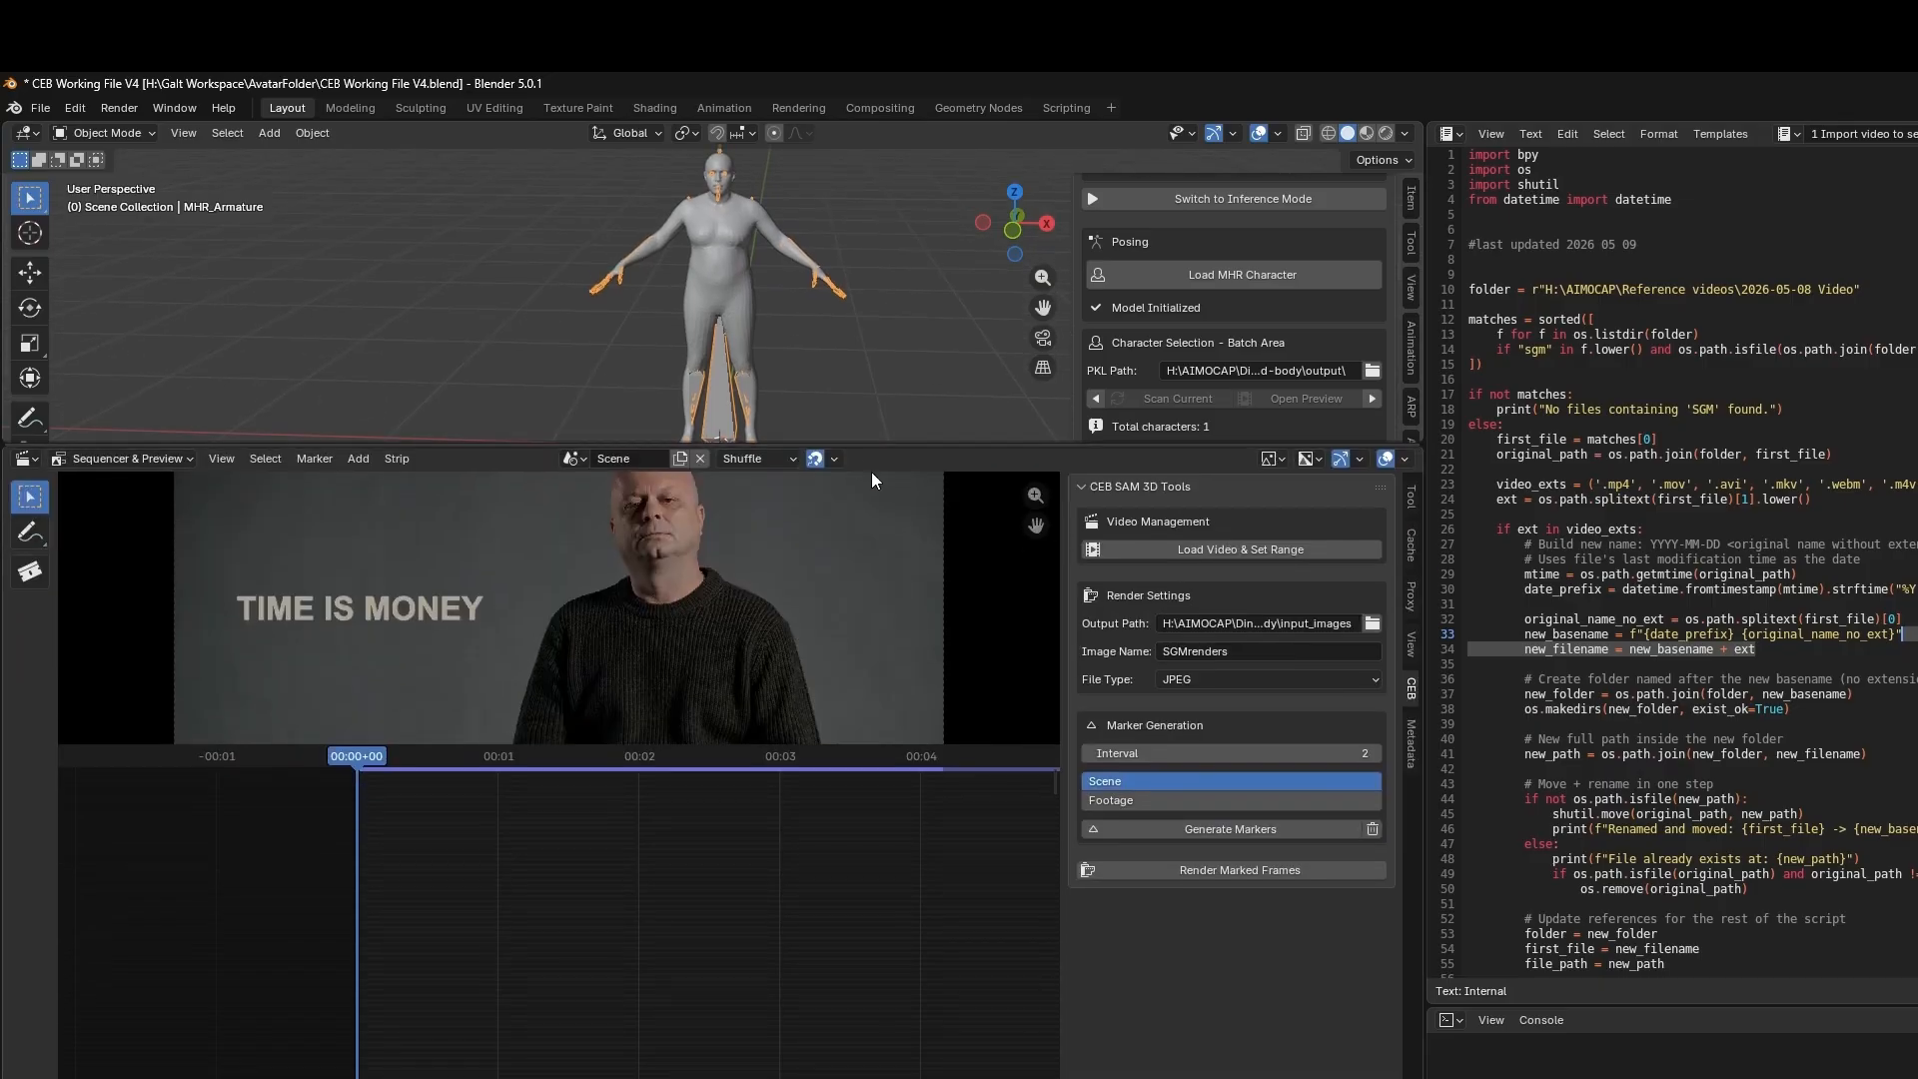
{"action": "scroll", "coordinate": [490, 860], "scroll_direction": "down", "scroll_amount": 1}
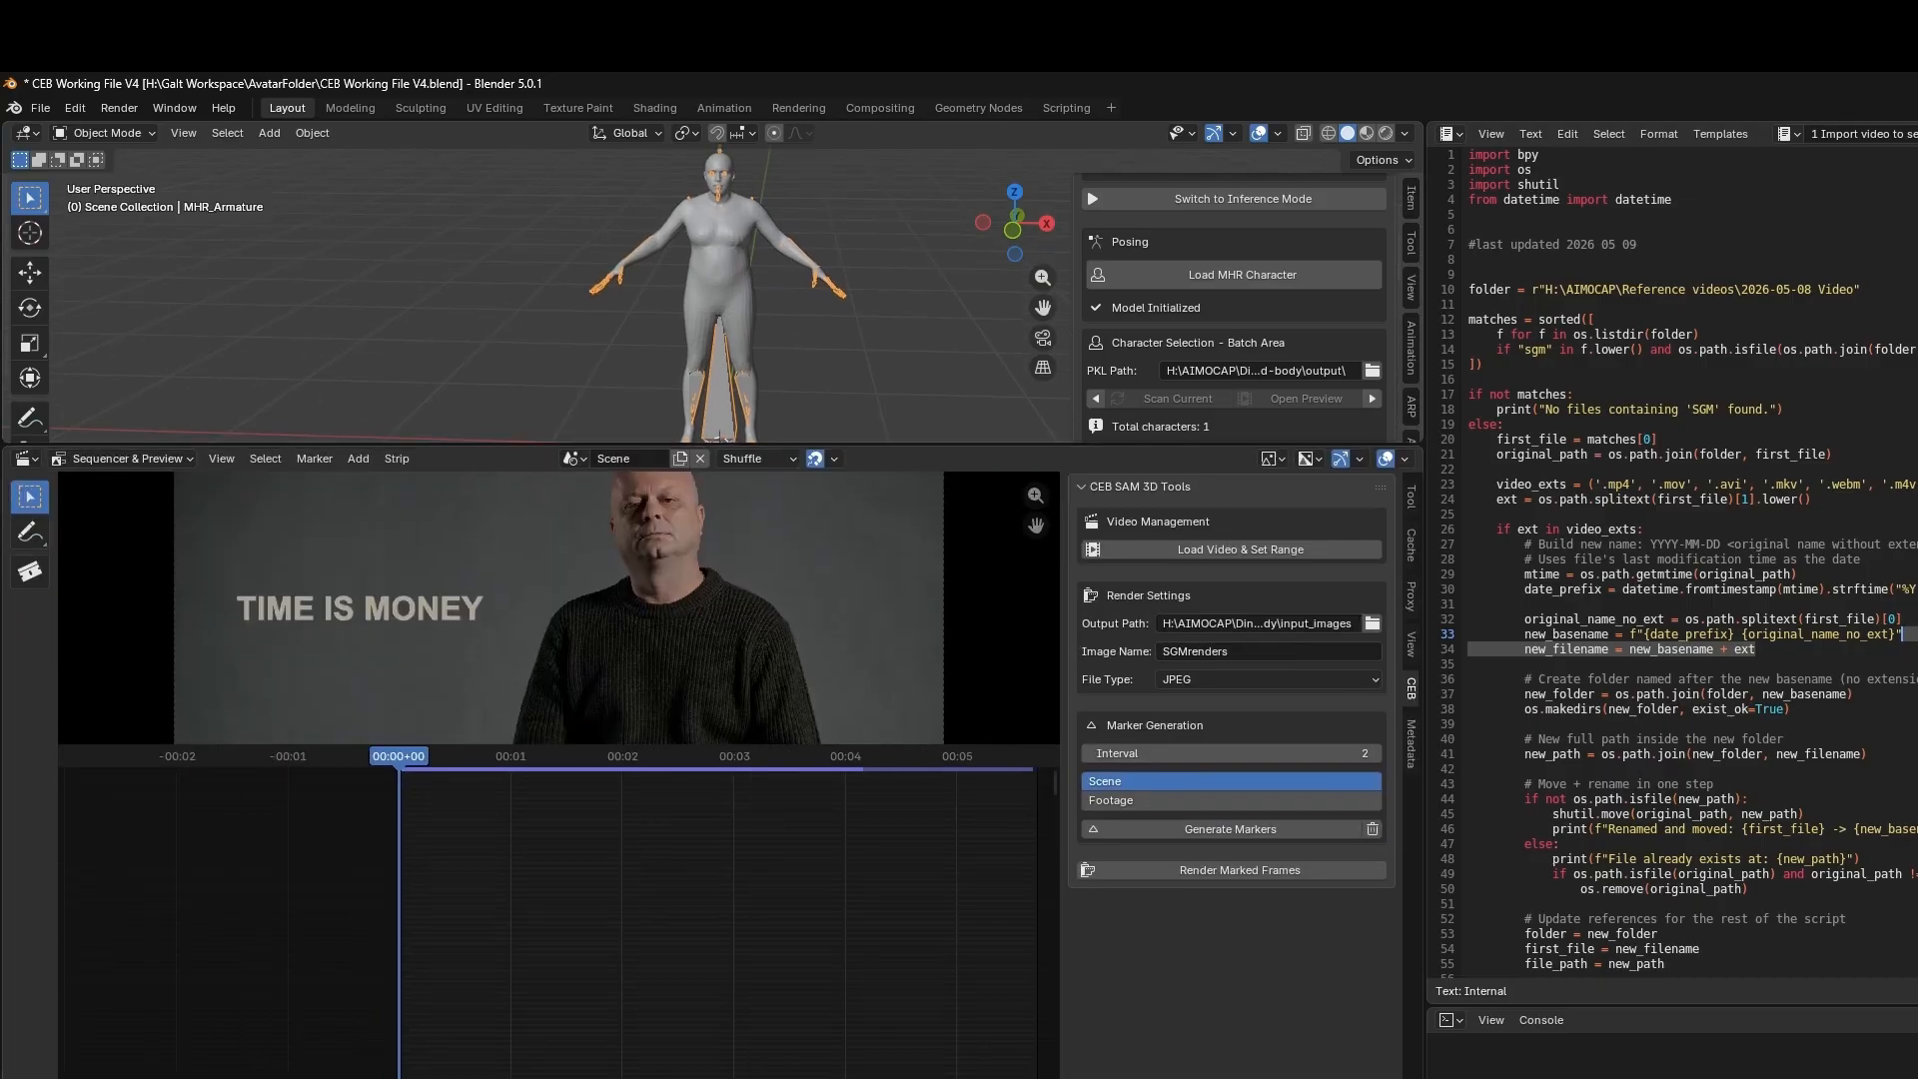
{"action": "key", "text": "Right"}
{"action": "key", "text": "Right"}
{"action": "key", "text": "Right"}
{"action": "key", "text": "Right"}
{"action": "key", "text": "Right"}
{"action": "key", "text": "Right"}
{"action": "key", "text": "Right"}
{"action": "key", "text": "Right"}
{"action": "key", "text": "m"}
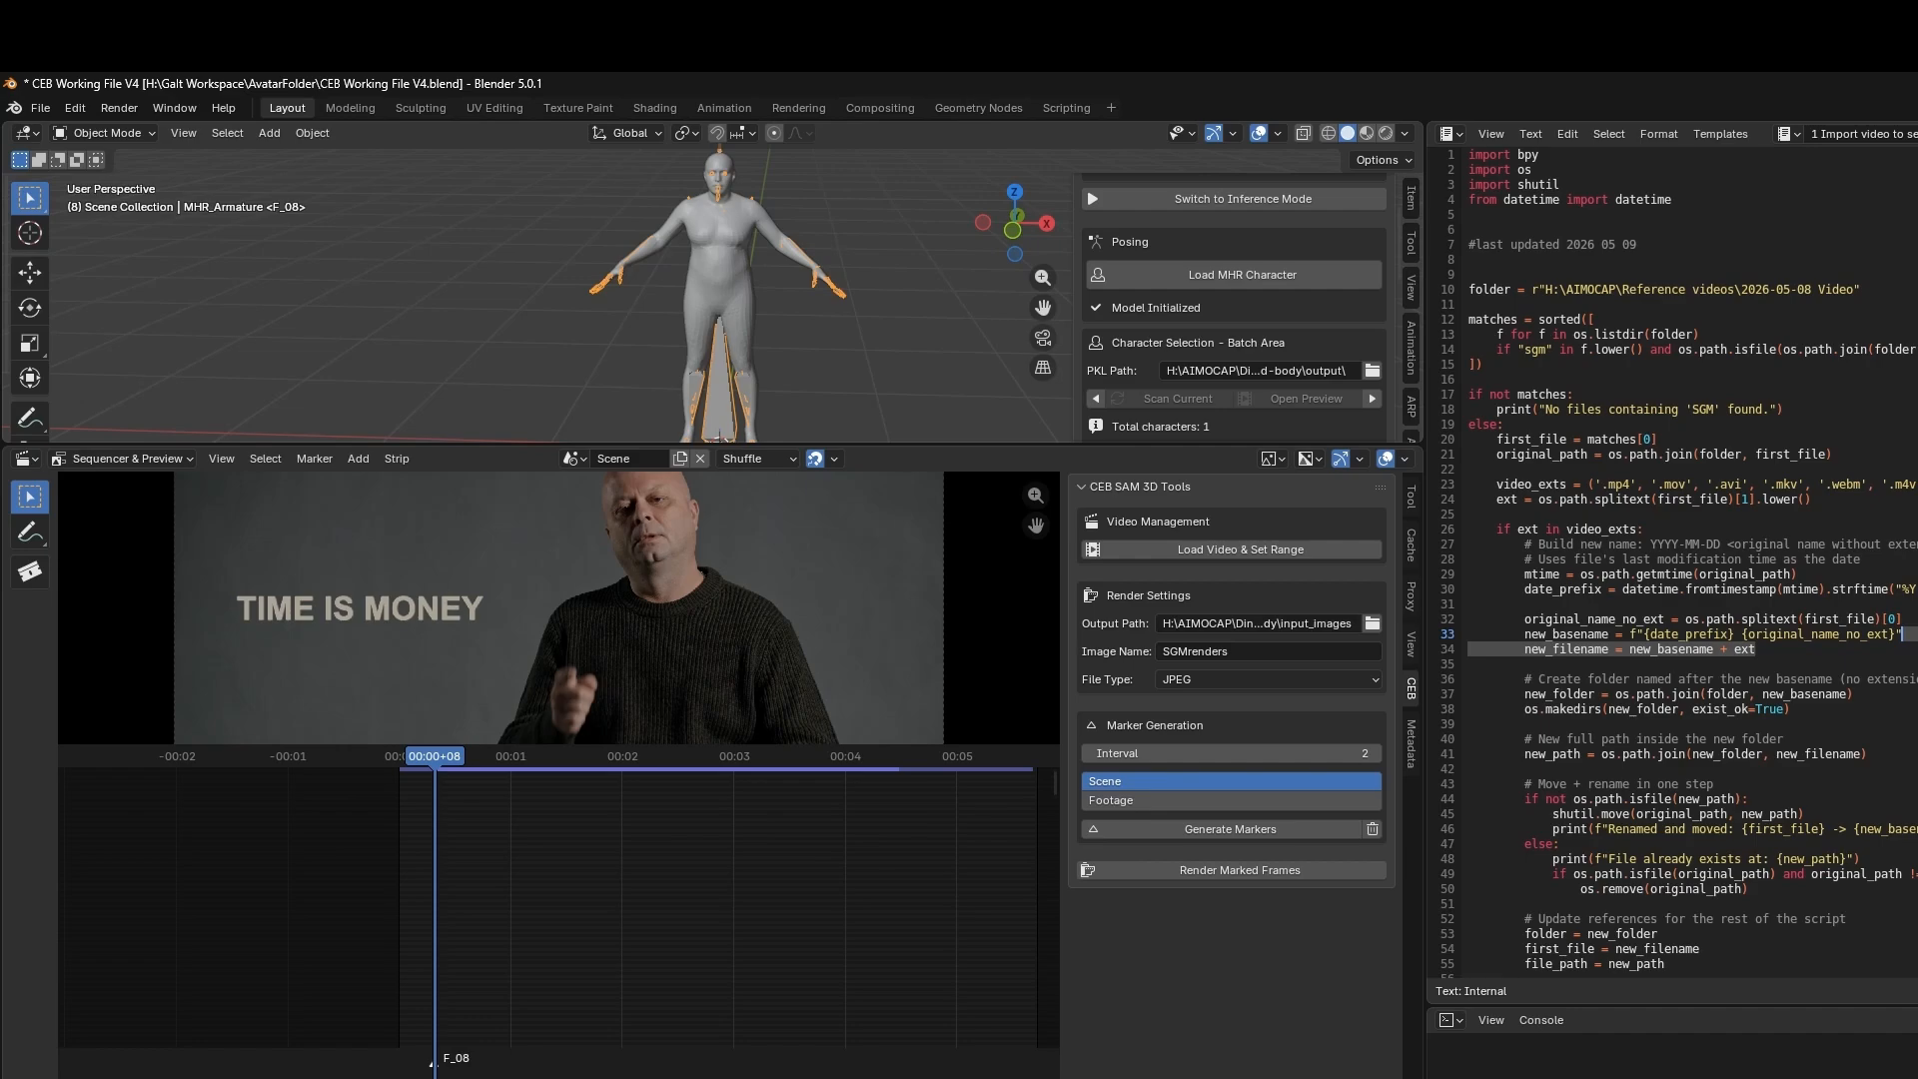
Add a timeline marker at frame 16 of the clip
{"action": "key", "text": "Right"}
{"action": "key", "text": "Right"}
{"action": "key", "text": "Right"}
{"action": "key", "text": "Right"}
{"action": "key", "text": "Right"}
{"action": "key", "text": "Right"}
{"action": "key", "text": "Right"}
{"action": "key", "text": "Right"}
{"action": "key", "text": "m"}
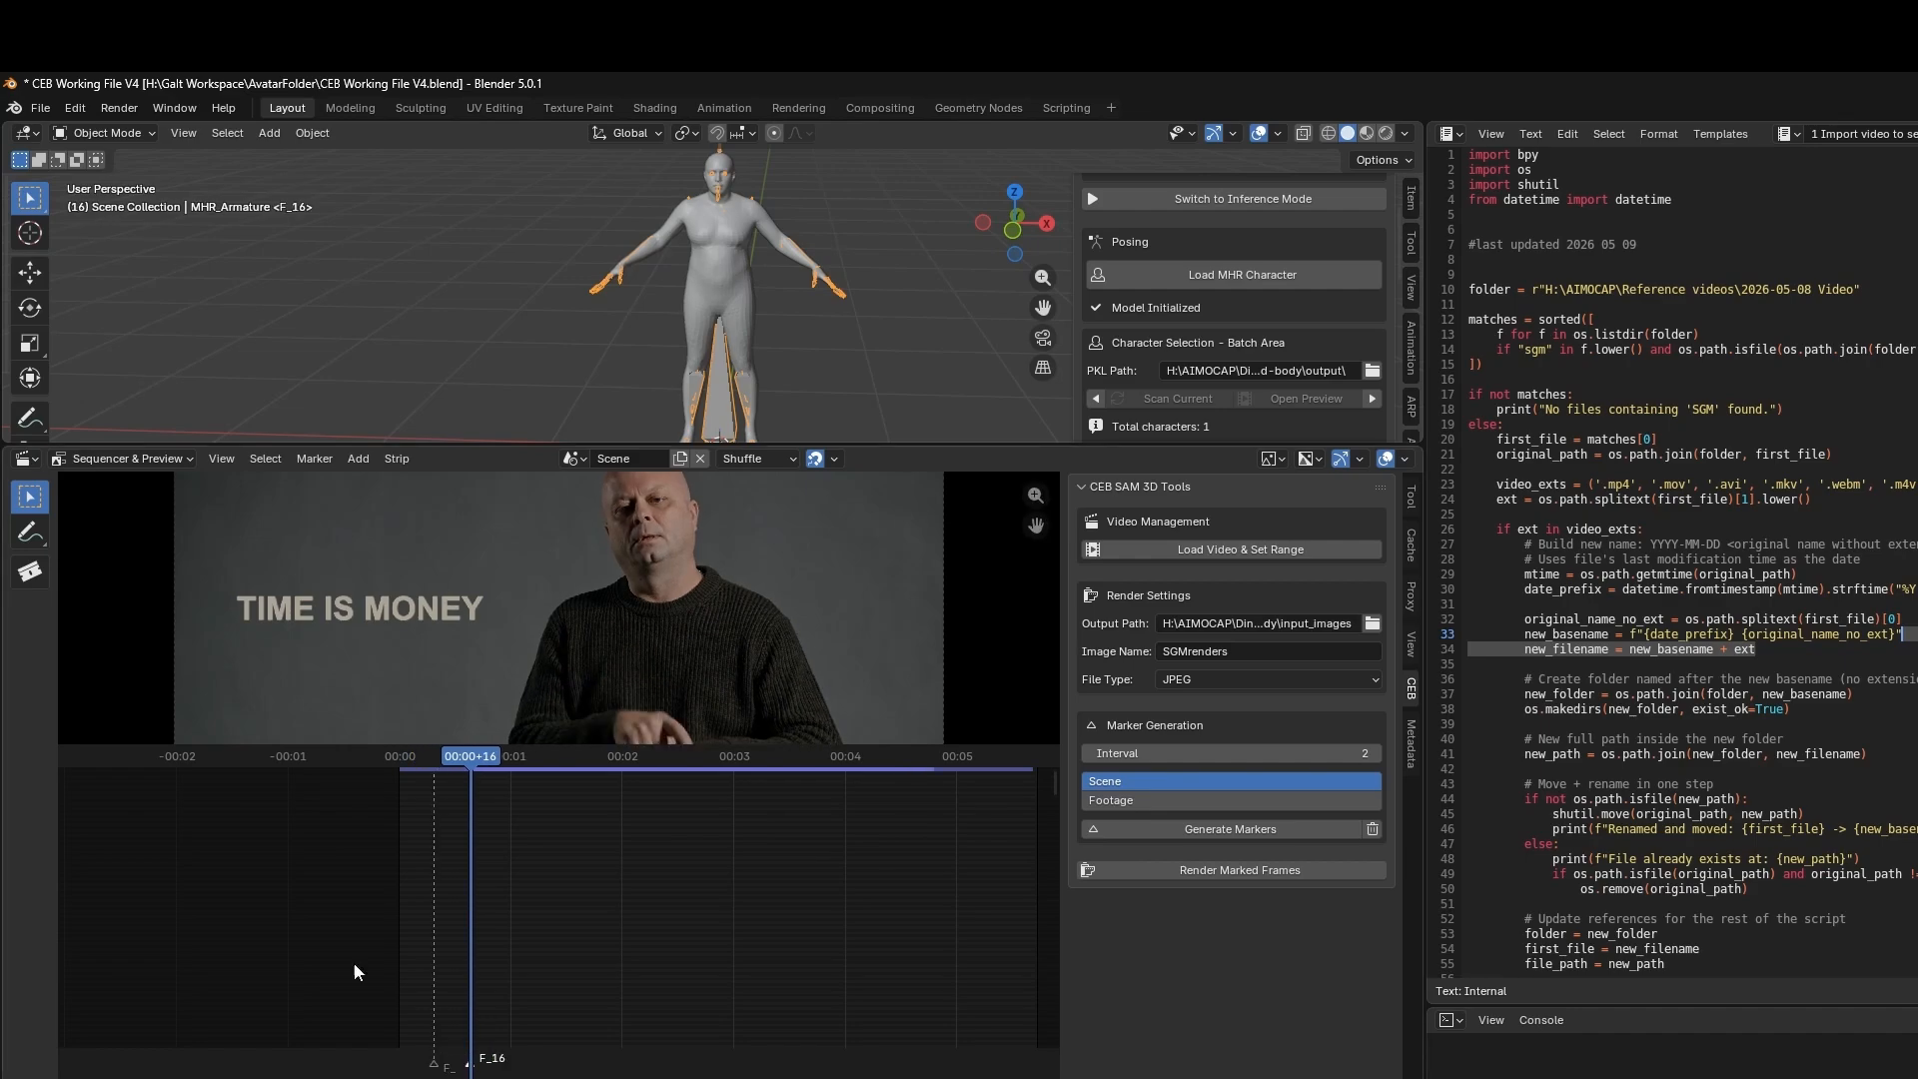
Make the video preview taller and add a timeline marker at frame 28
{"action": "left_click_drag", "start_coordinate": [665, 744], "coordinate": [664, 932]}
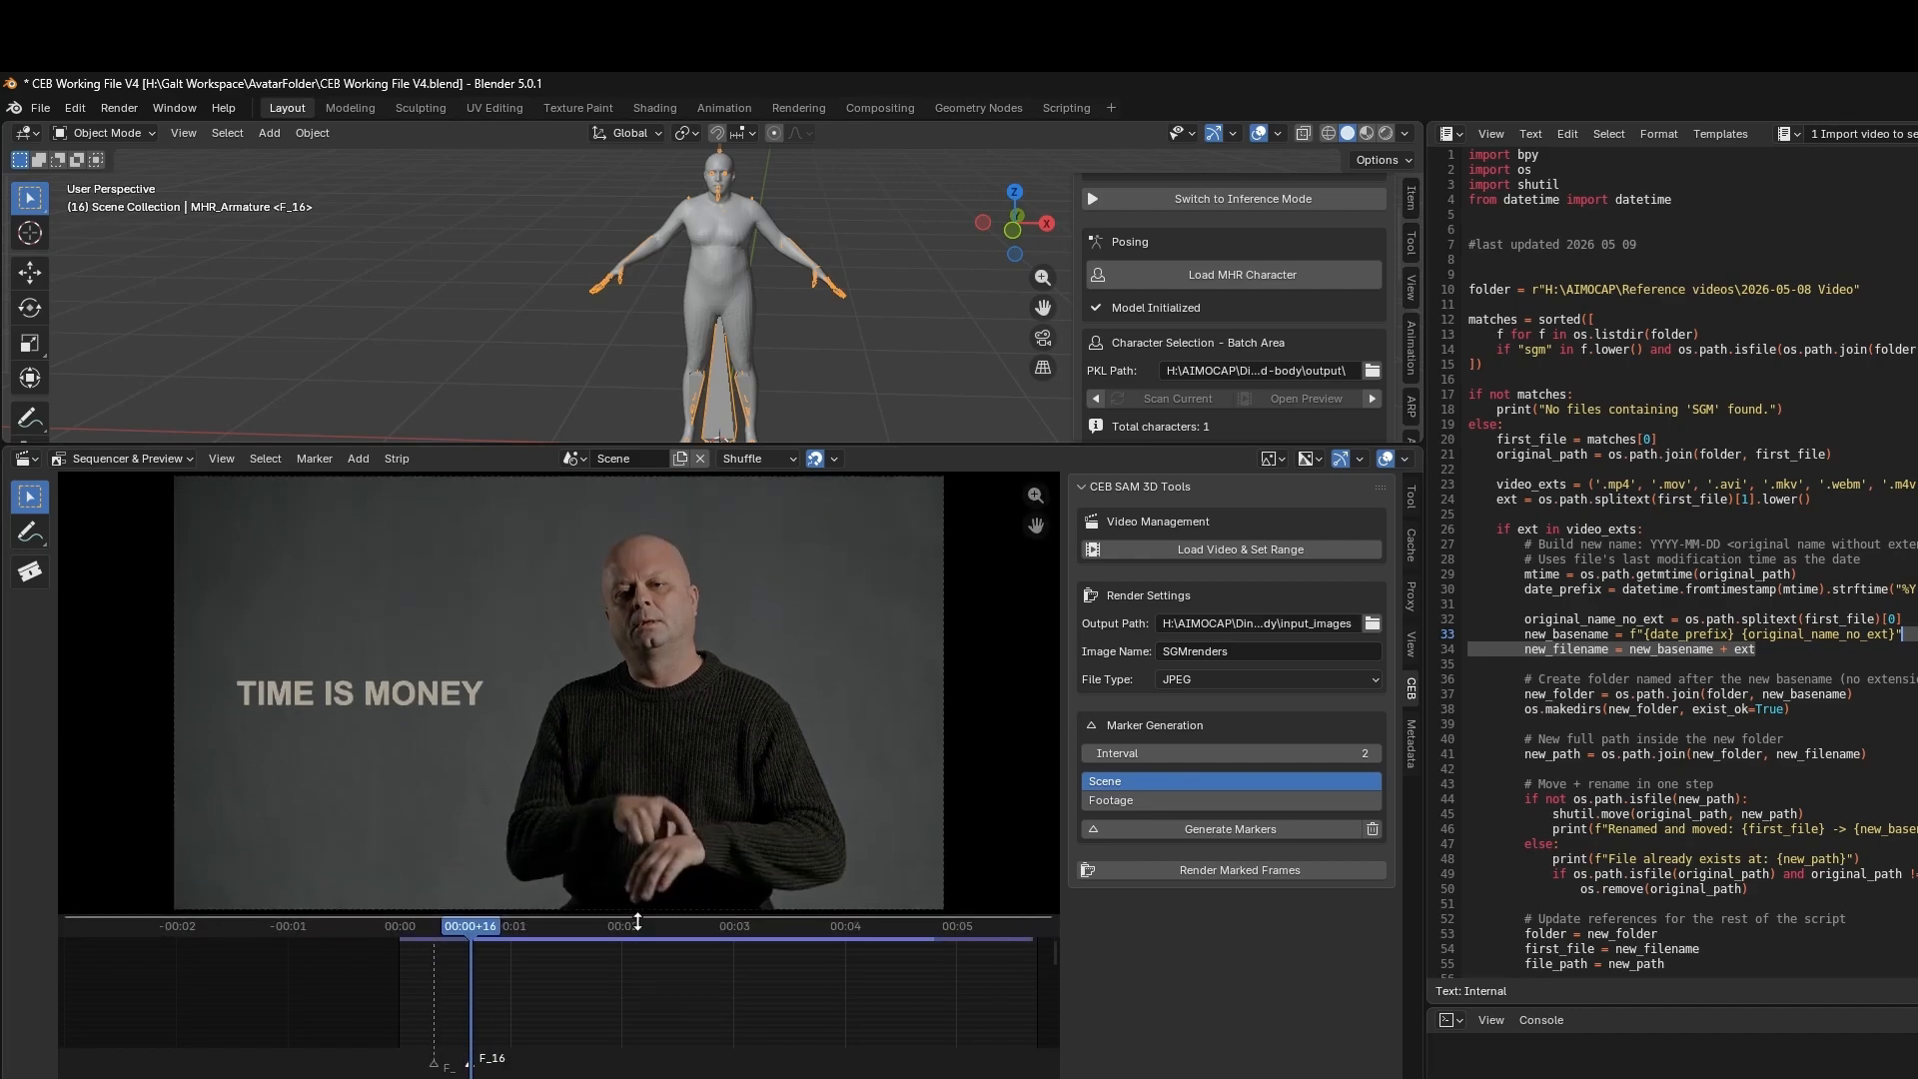
{"action": "key", "text": "Right"}
{"action": "key", "text": "Right"}
{"action": "key", "text": "Right"}
{"action": "key", "text": "Right"}
{"action": "key", "text": "Right"}
{"action": "key", "text": "Right"}
{"action": "key", "text": "Right"}
{"action": "key", "text": "Right"}
{"action": "key", "text": "Right"}
{"action": "key", "text": "Right"}
{"action": "key", "text": "Right"}
{"action": "key", "text": "Right"}
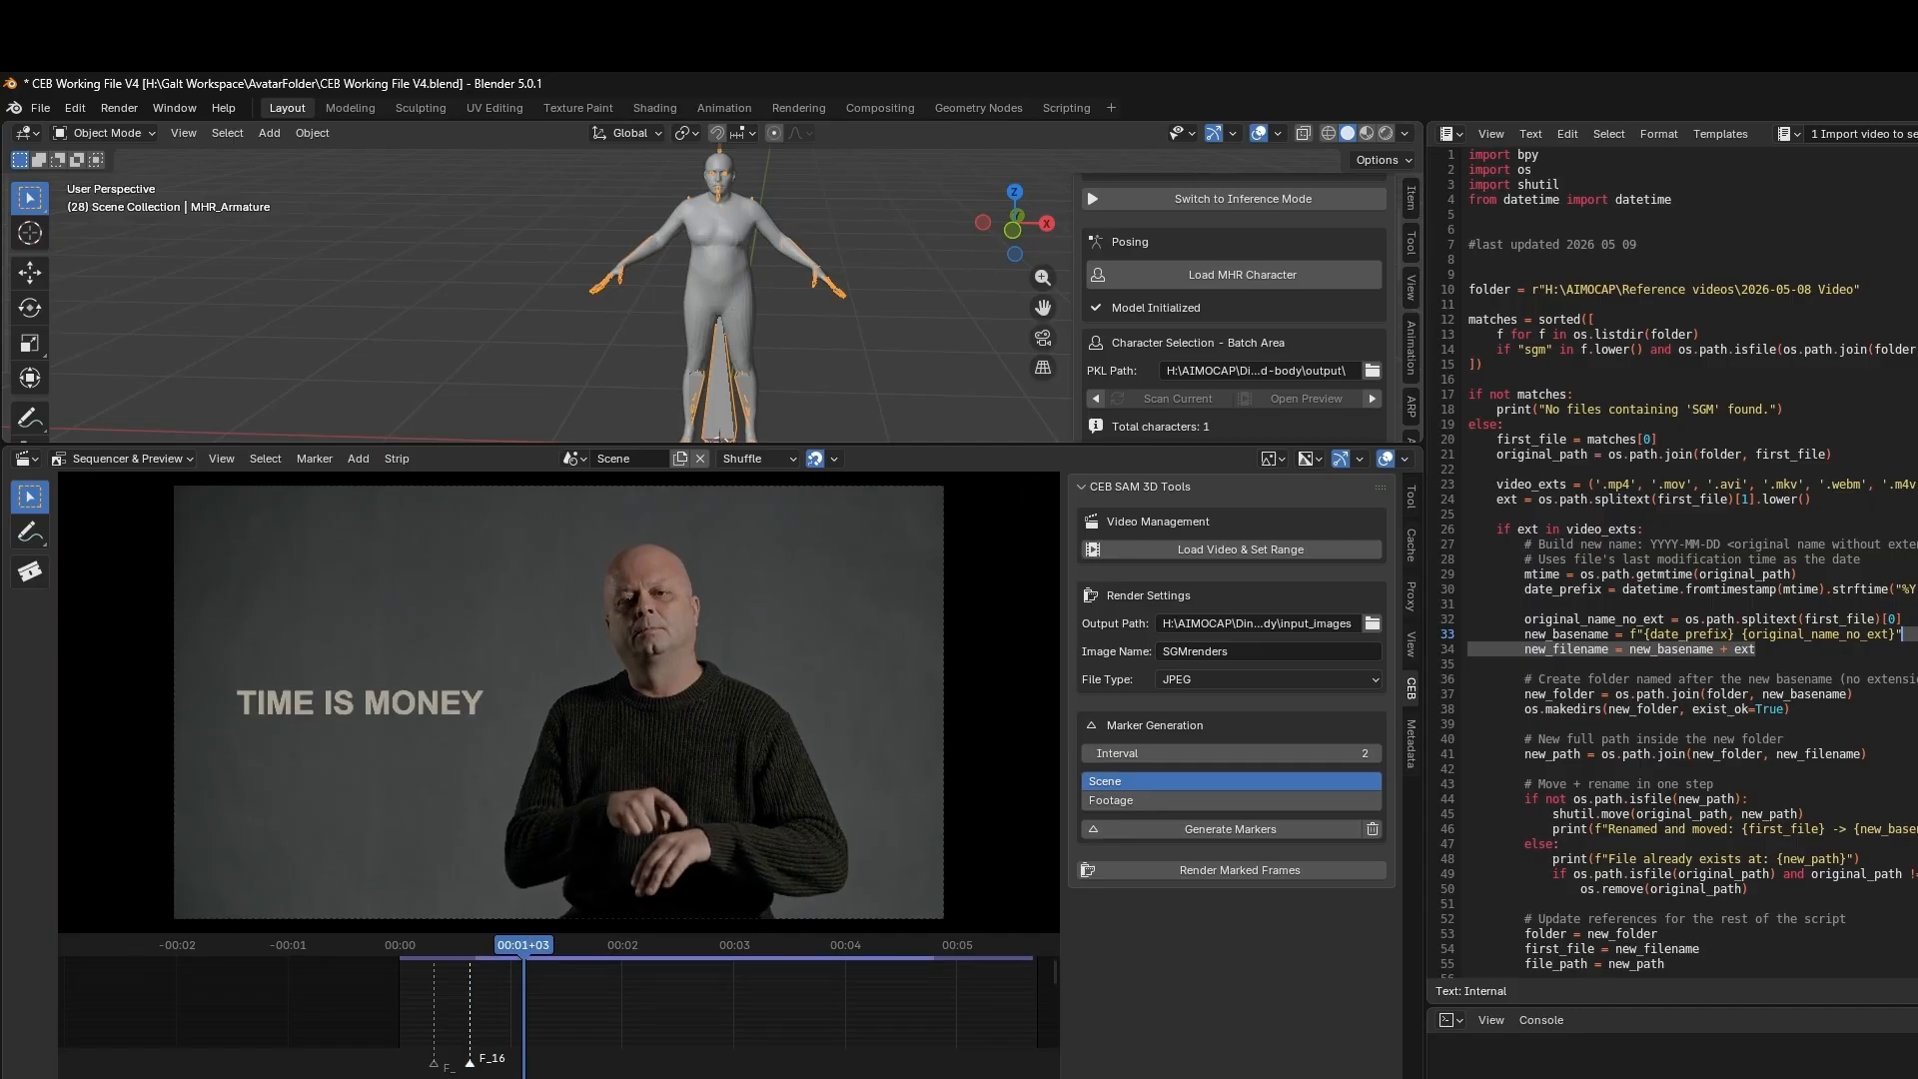
{"action": "key", "text": "m"}
Add timeline markers at frames 25 and 21, between the markers at frames 16 and 28
{"action": "key", "text": "Left"}
{"action": "key", "text": "Left"}
{"action": "key", "text": "Left"}
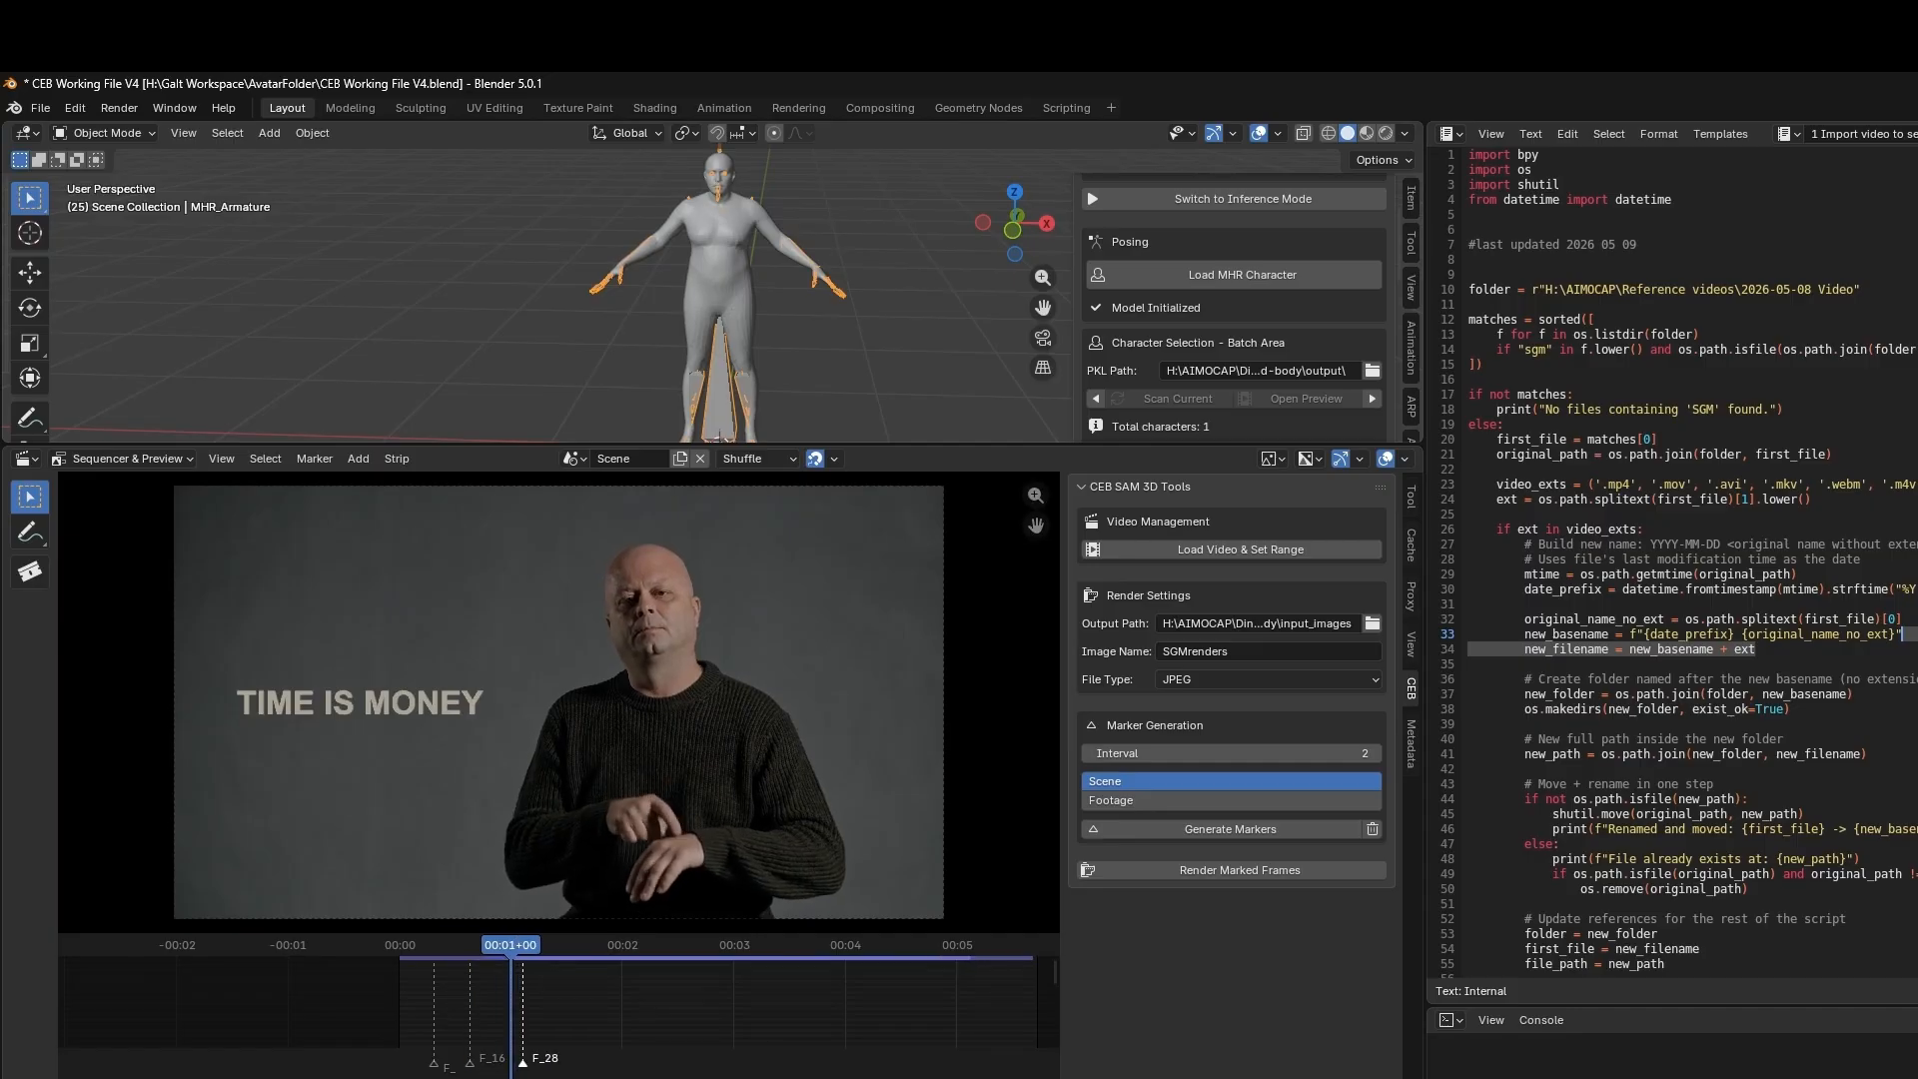
{"action": "key", "text": "m"}
{"action": "key", "text": "Left"}
{"action": "key", "text": "Left"}
{"action": "key", "text": "Left"}
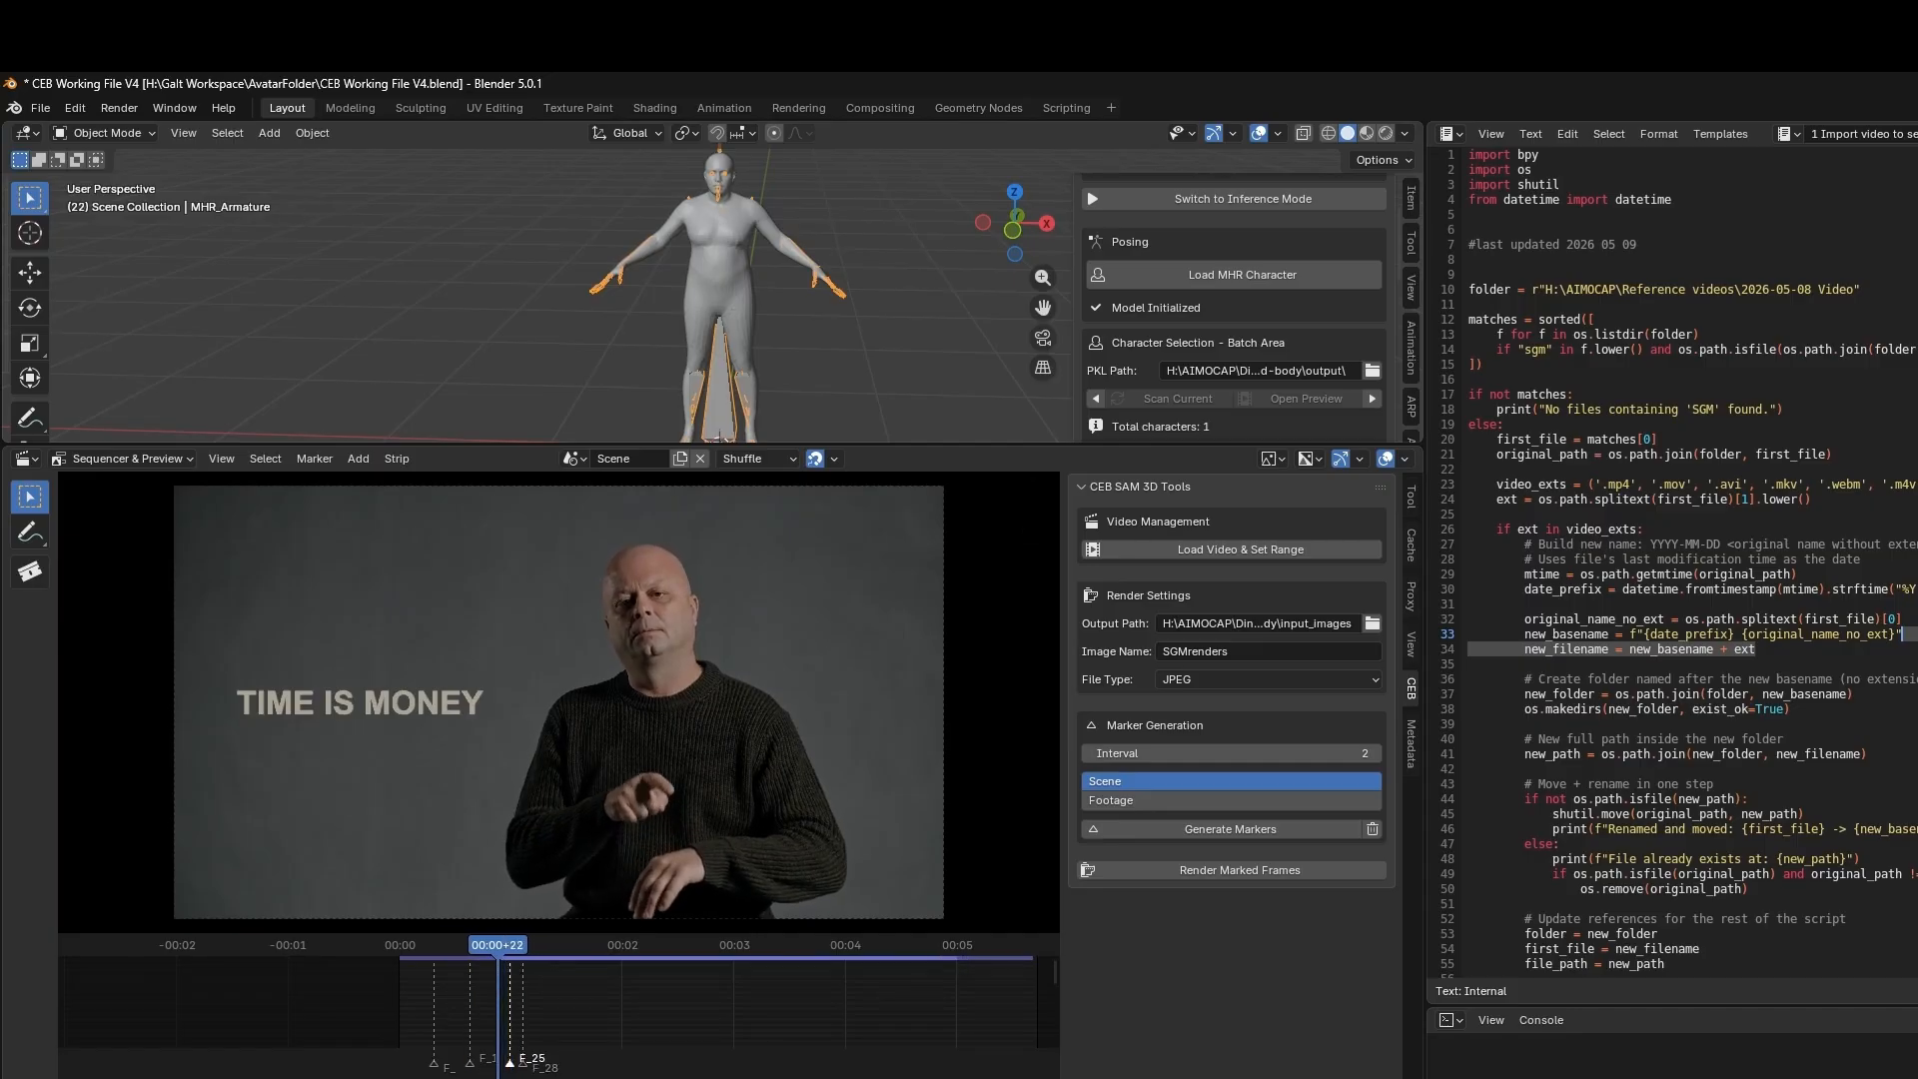
{"action": "key", "text": "Left"}
{"action": "key", "text": "m"}
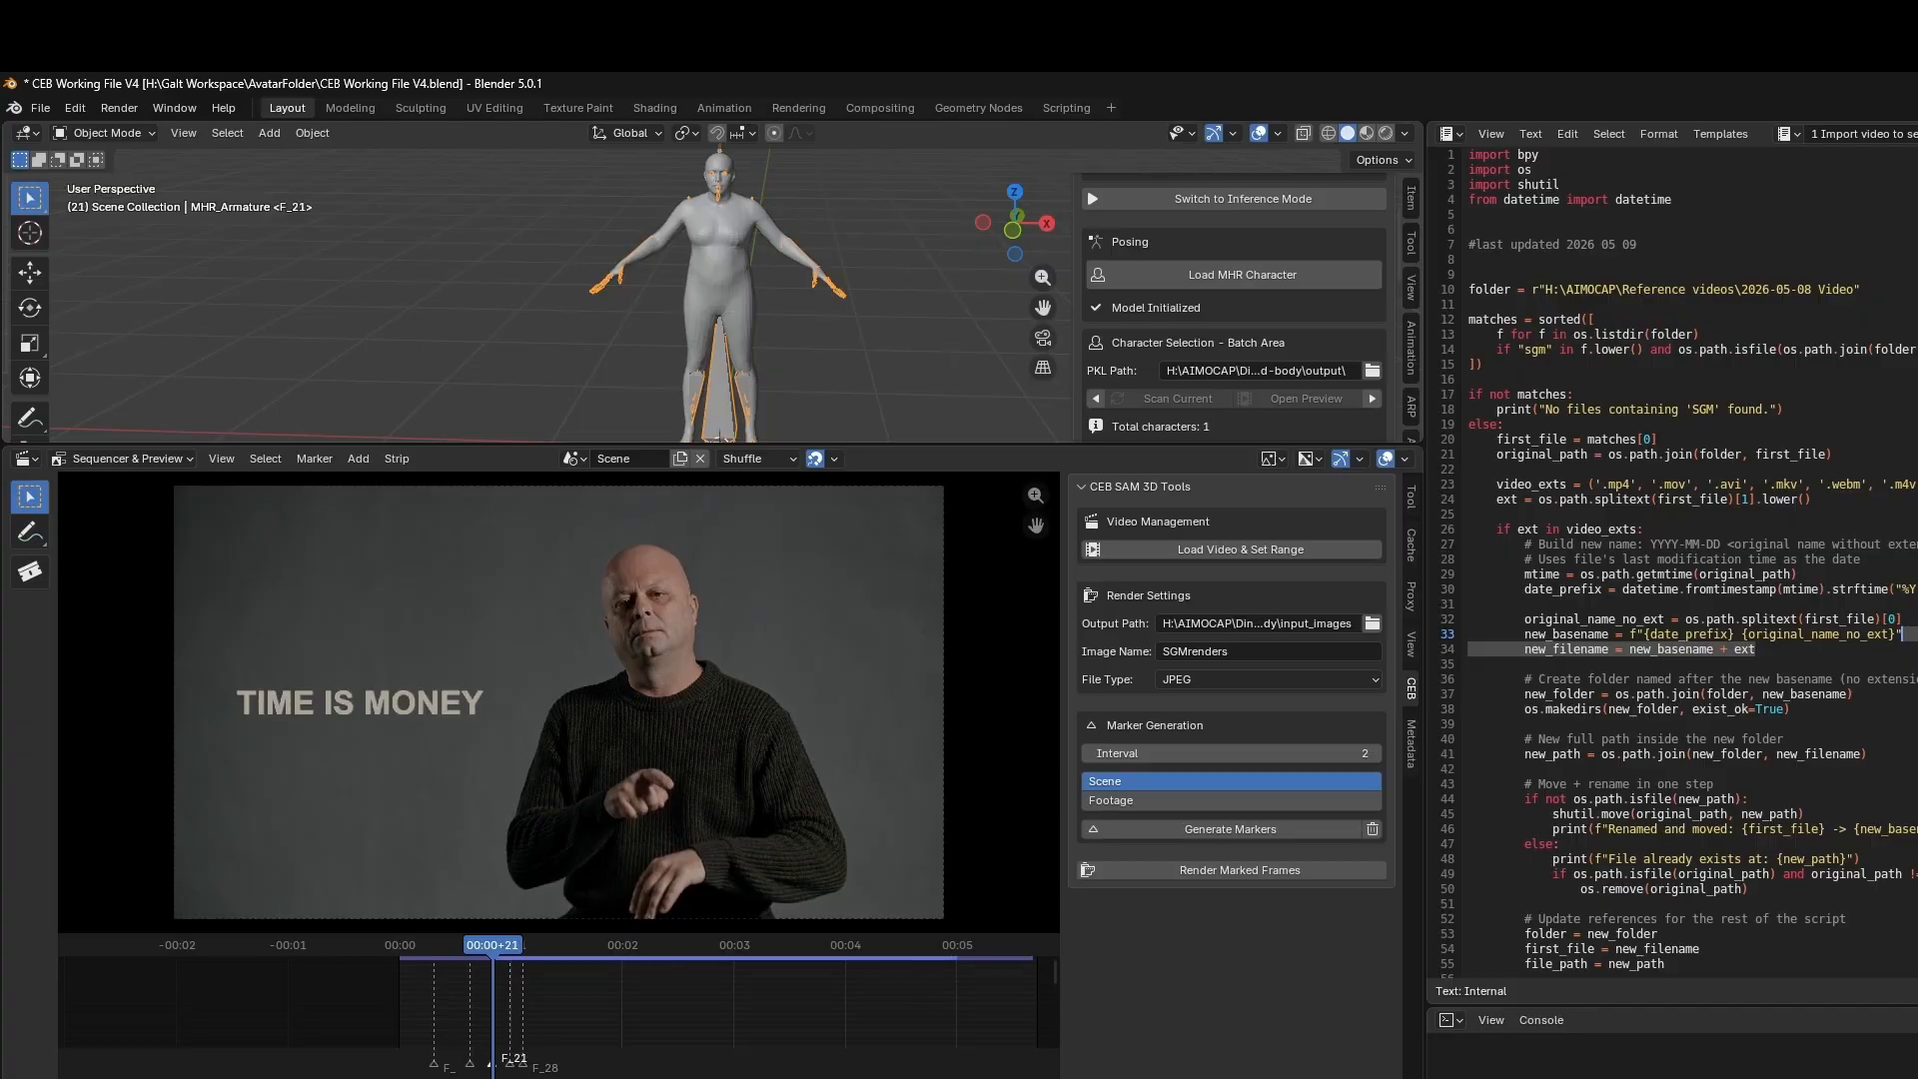
Review the motion after frame 28 and add a timeline marker at frame 35
{"action": "key", "text": "space"}
{"action": "key", "text": "space"}
{"action": "key", "text": "Left"}
{"action": "key", "text": "Left"}
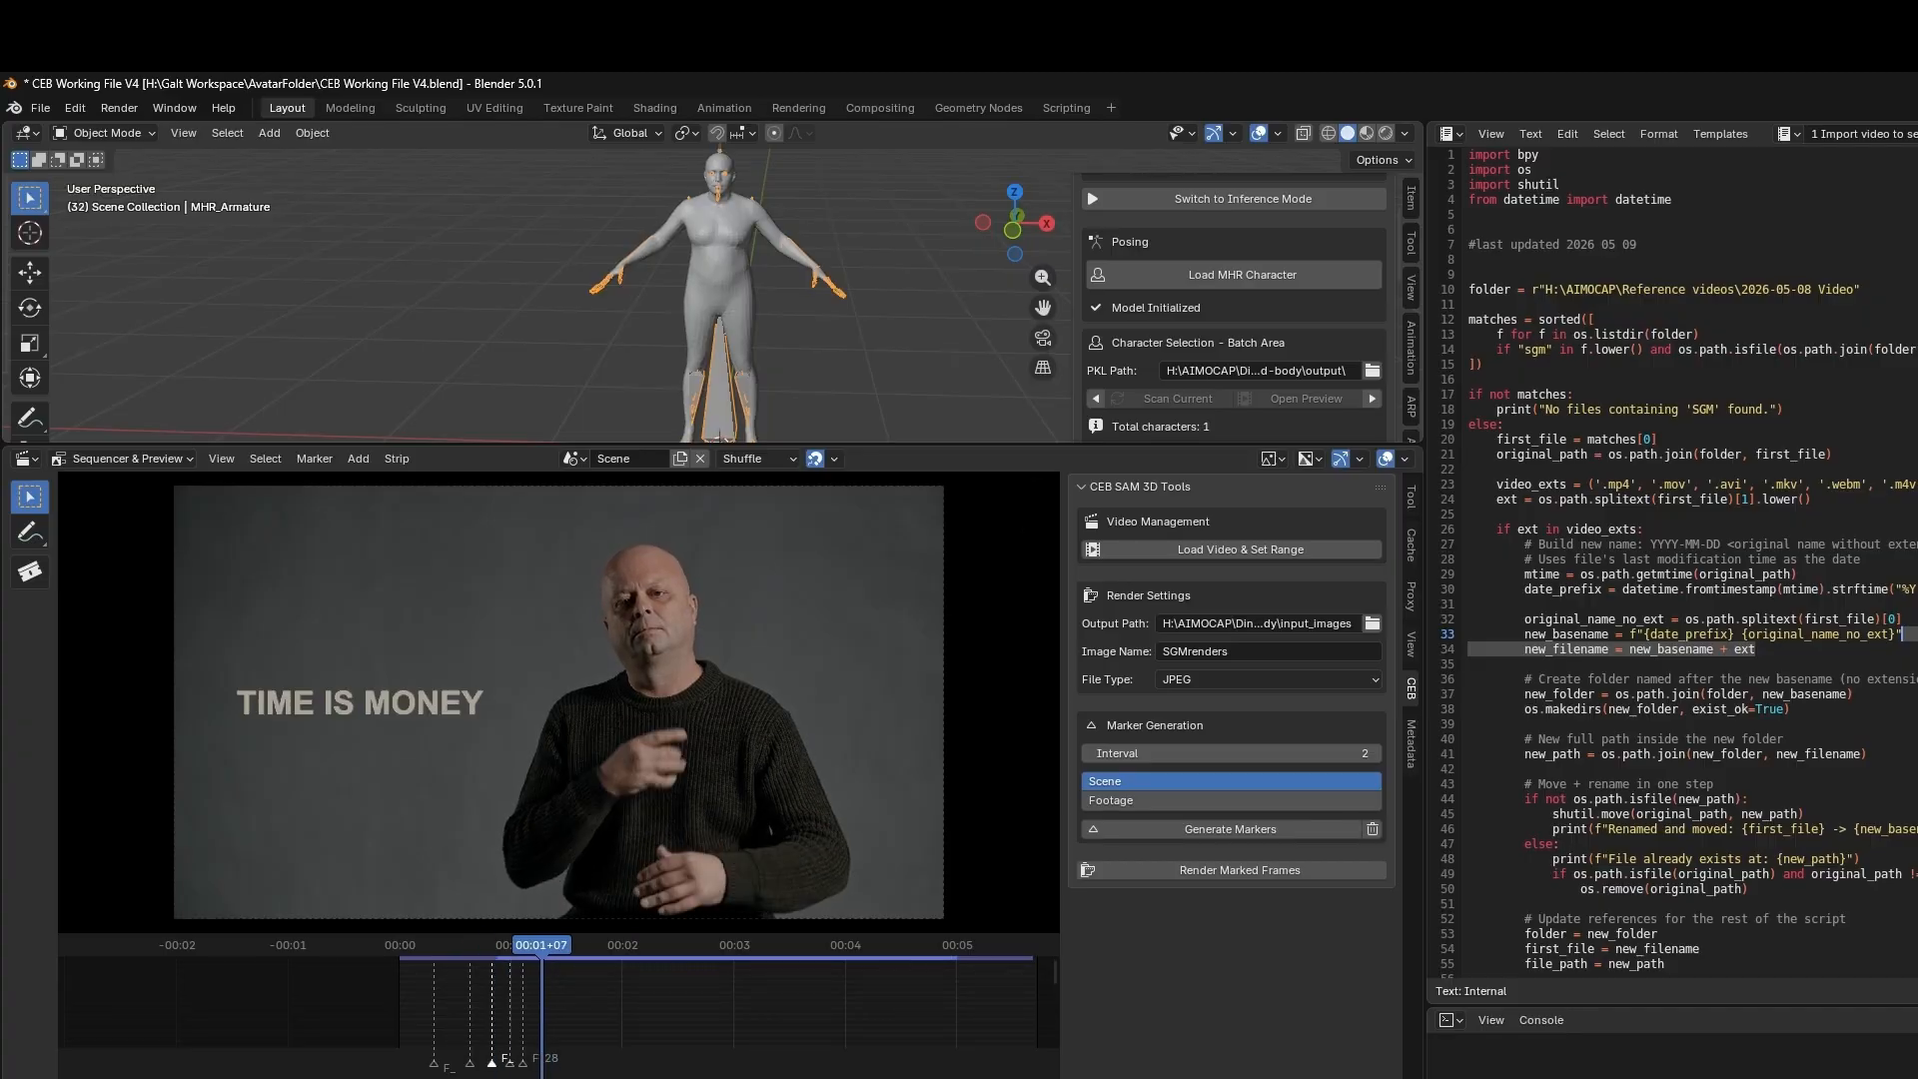
{"action": "key", "text": "Left"}
{"action": "key", "text": "Left"}
{"action": "key", "text": "Left"}
{"action": "key", "text": "Left"}
{"action": "key", "text": "Right"}
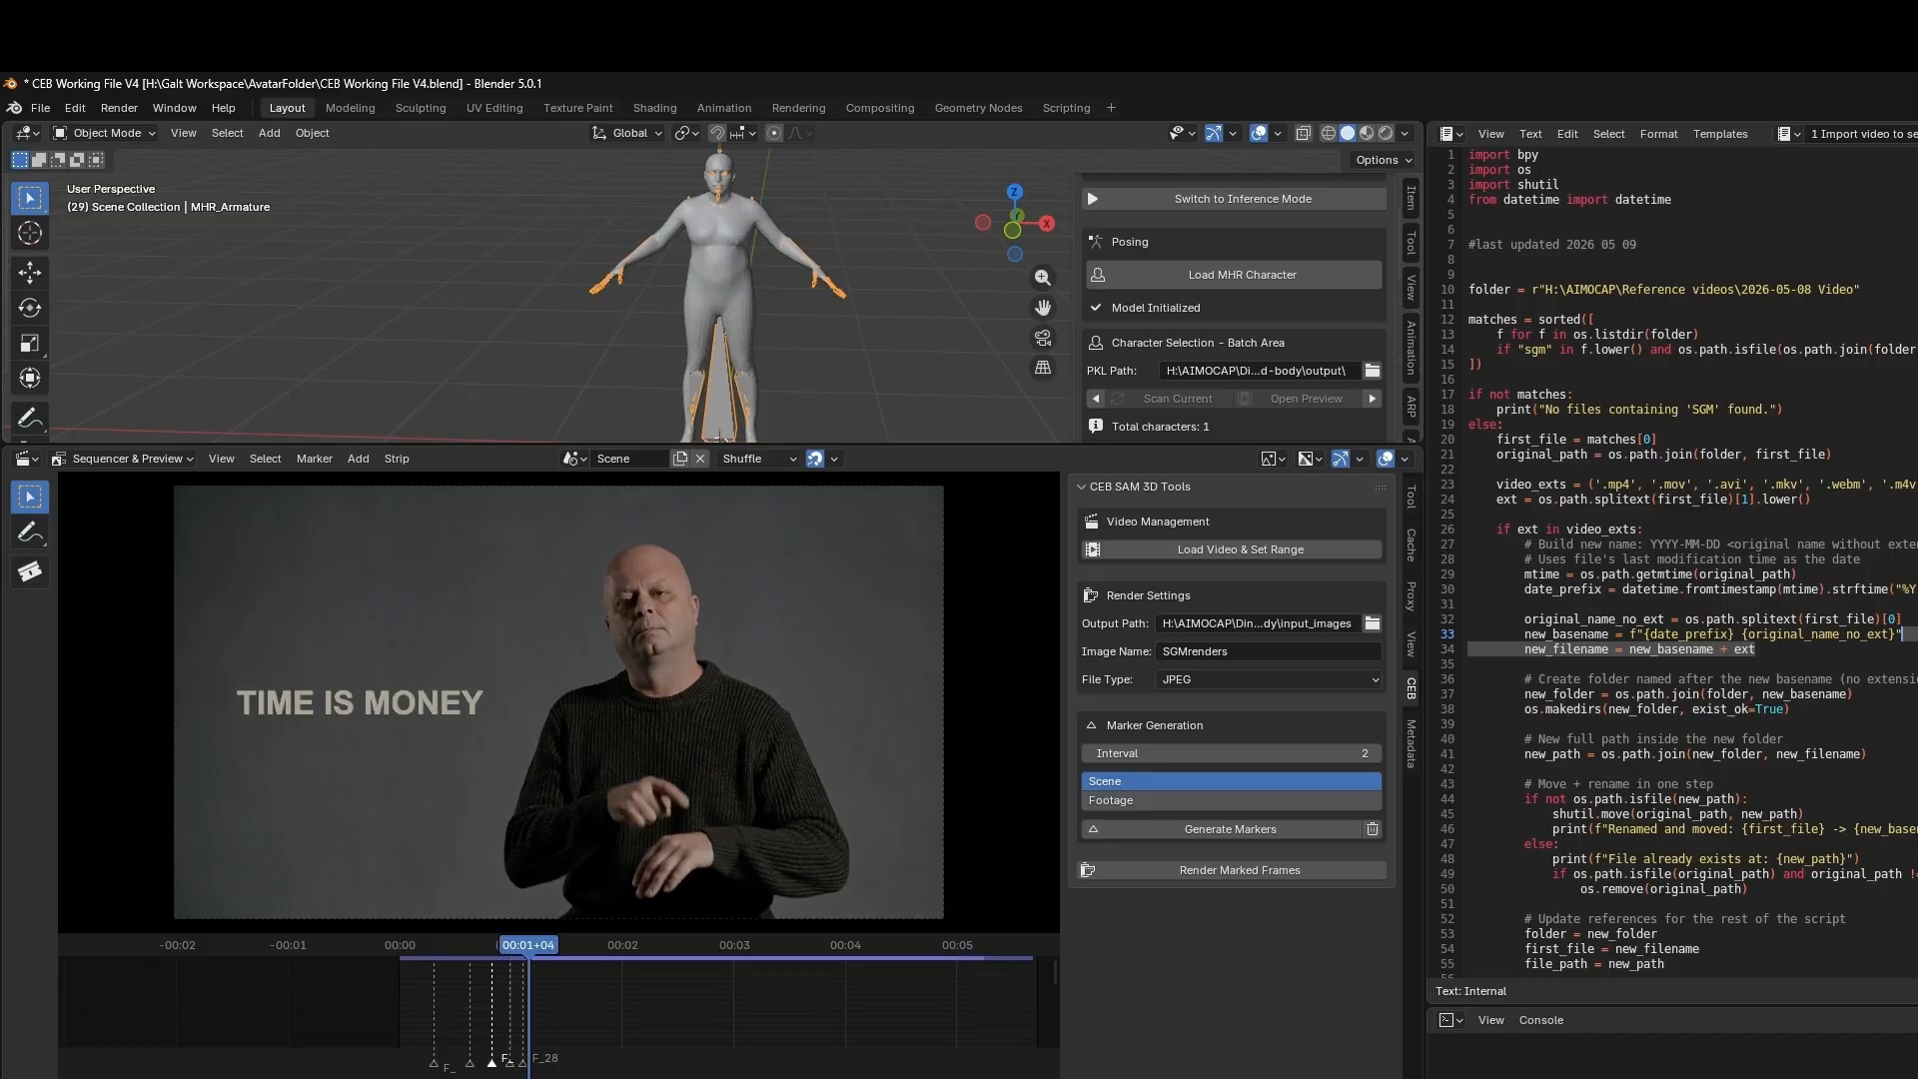
{"action": "key", "text": "Right"}
{"action": "key", "text": "Right"}
{"action": "key", "text": "Right"}
{"action": "key", "text": "Right"}
{"action": "key", "text": "Right"}
{"action": "key", "text": "Right"}
{"action": "key", "text": "m"}
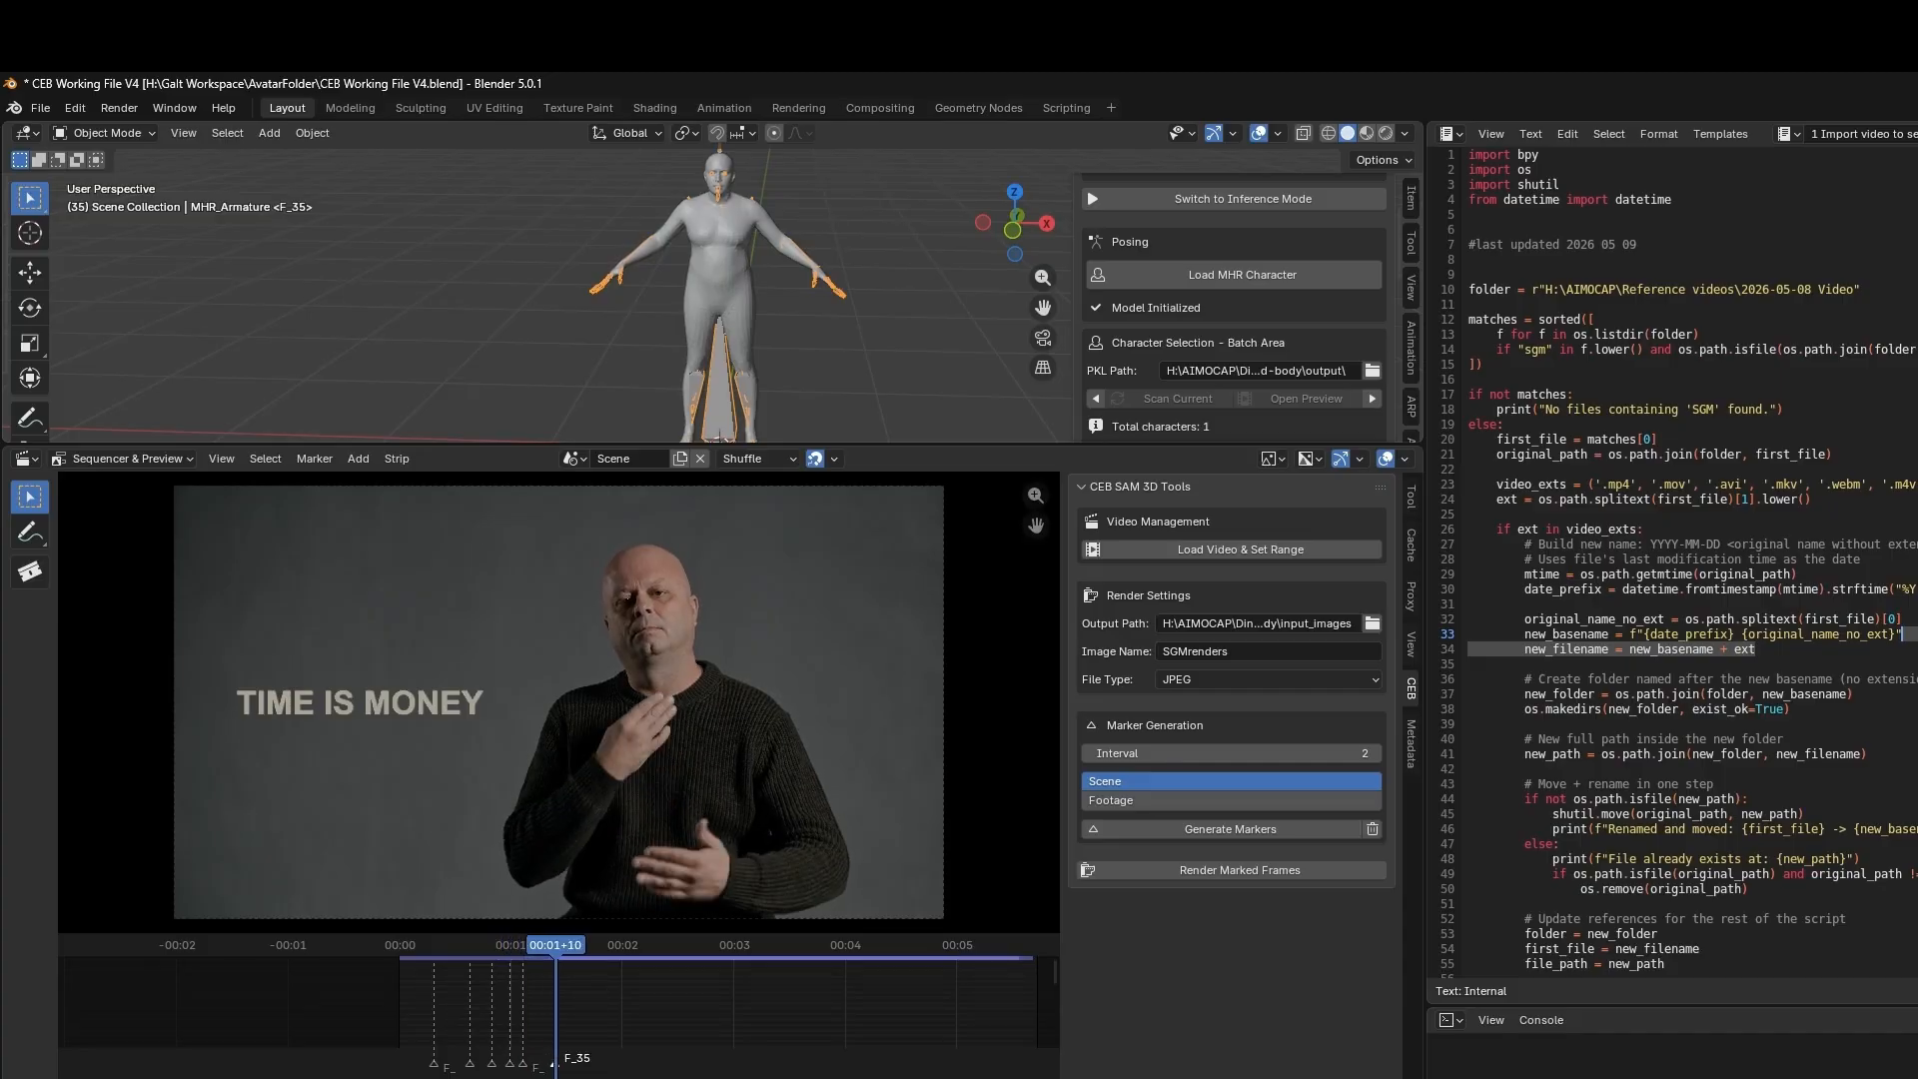
Add a timeline marker at frame 41 and another one midway between frames 35 and 41
{"action": "key", "text": "Right"}
{"action": "key", "text": "Right"}
{"action": "key", "text": "Right"}
{"action": "key", "text": "Right"}
{"action": "key", "text": "Right"}
{"action": "key", "text": "Right"}
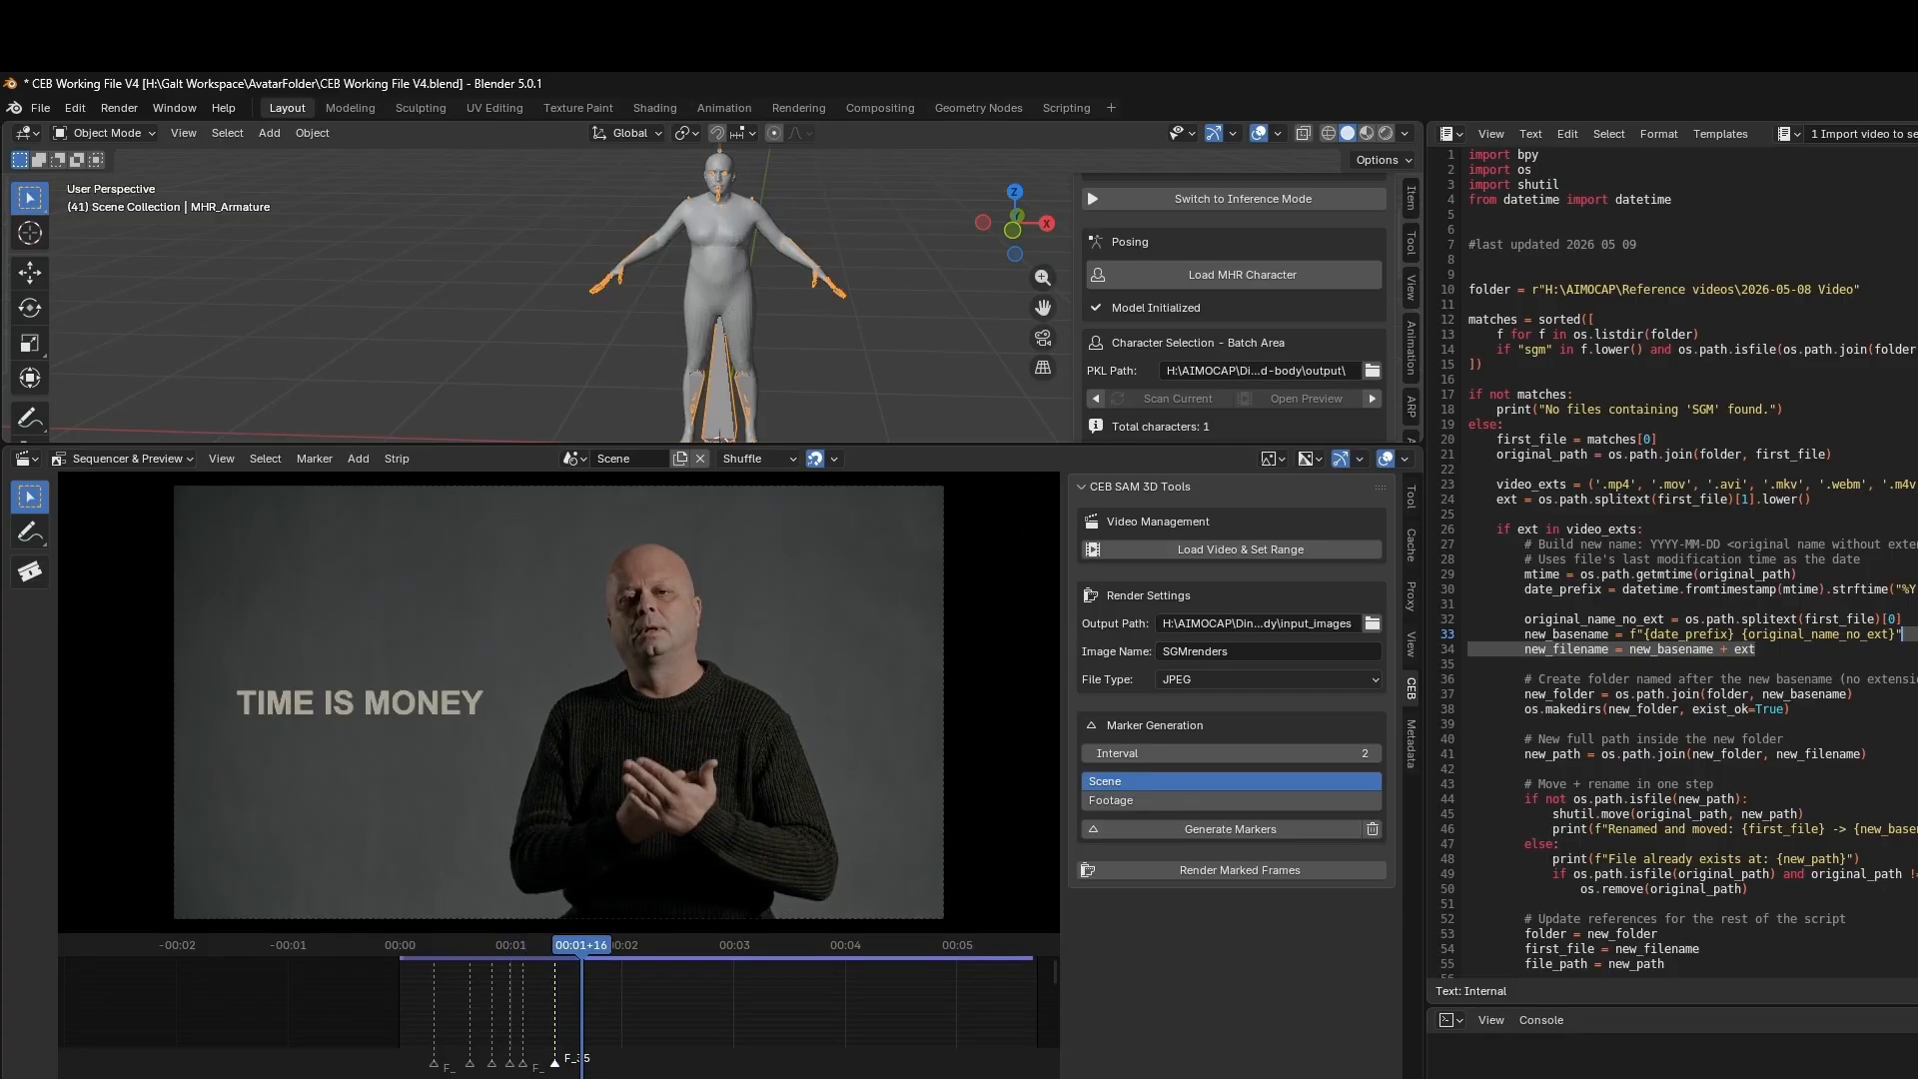
{"action": "key", "text": "m"}
{"action": "key", "text": "Left"}
{"action": "key", "text": "Left"}
{"action": "key", "text": "Left"}
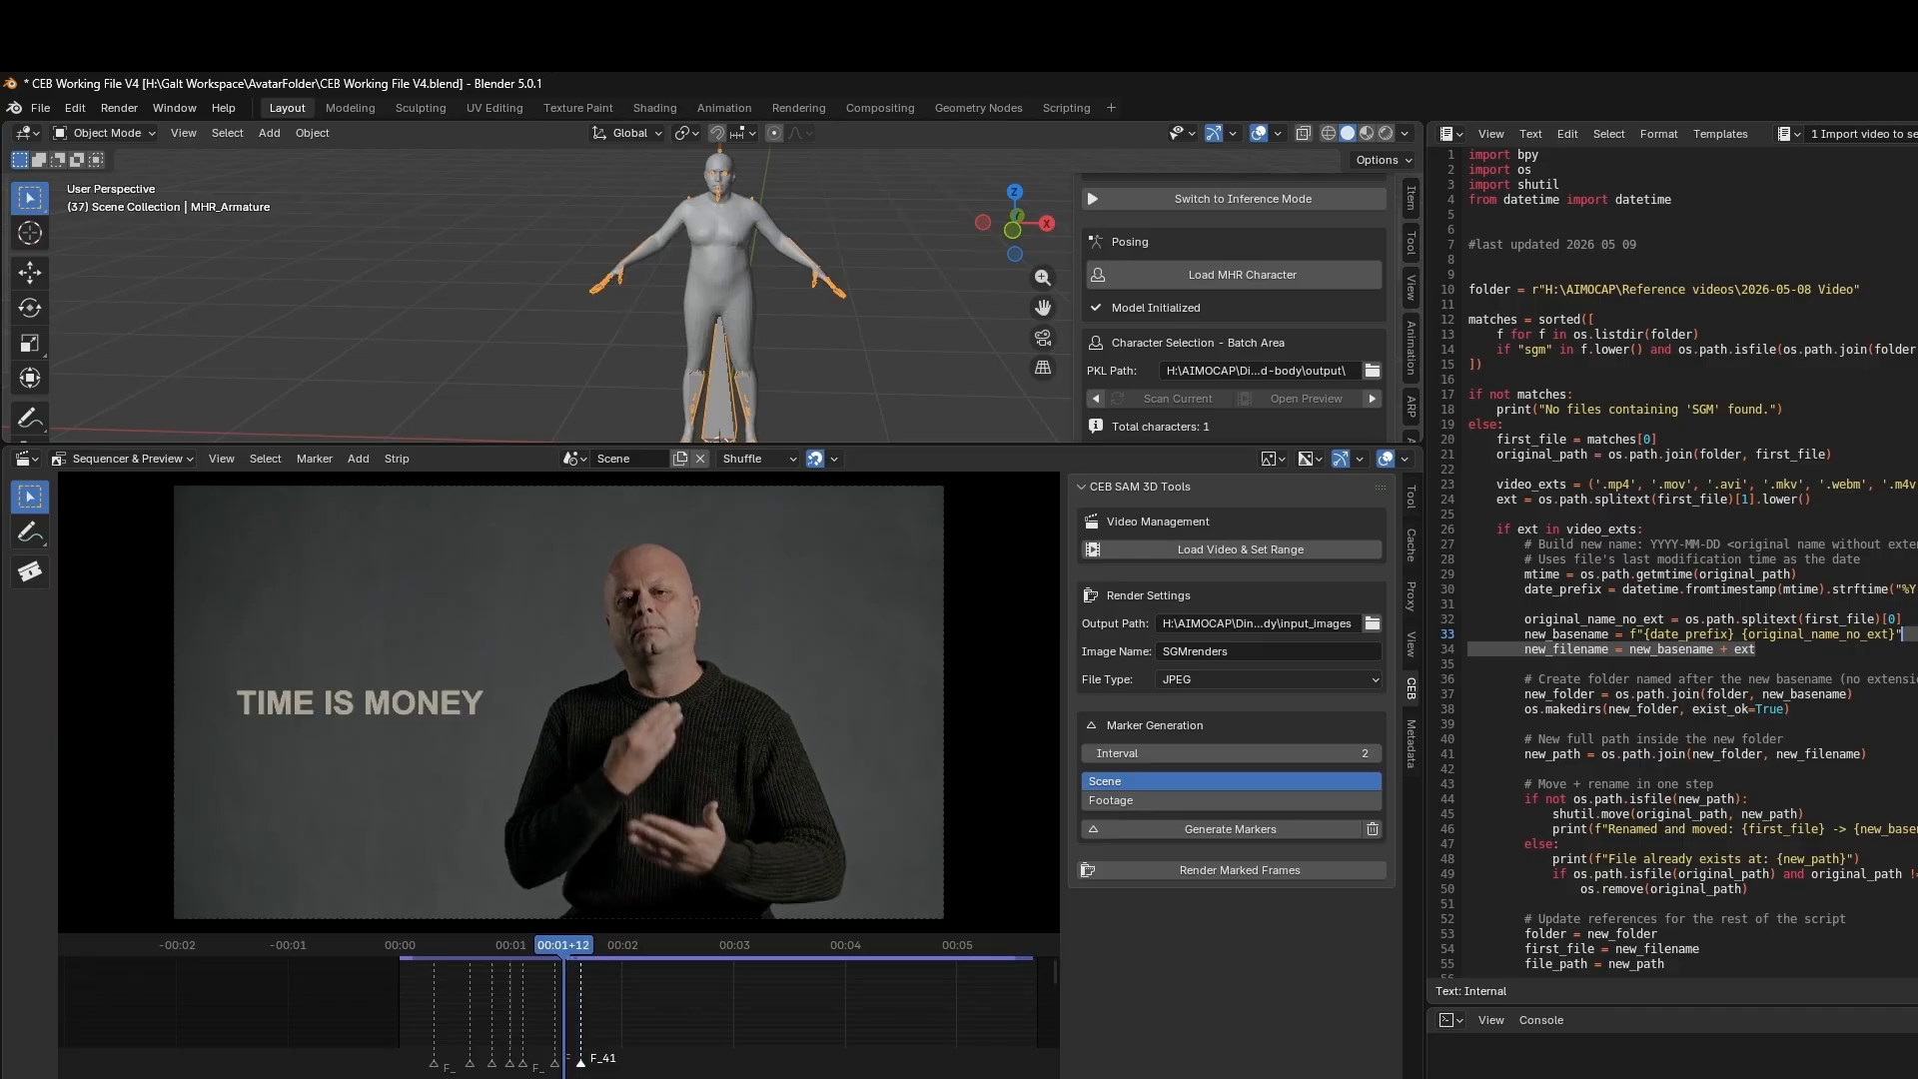
{"action": "key", "text": "m"}
Add a timeline marker at frame 47 of the clip
{"action": "key", "text": "Right"}
{"action": "key", "text": "Right"}
{"action": "key", "text": "Right"}
{"action": "key", "text": "Right"}
{"action": "key", "text": "Right"}
{"action": "key", "text": "Right"}
{"action": "key", "text": "Right"}
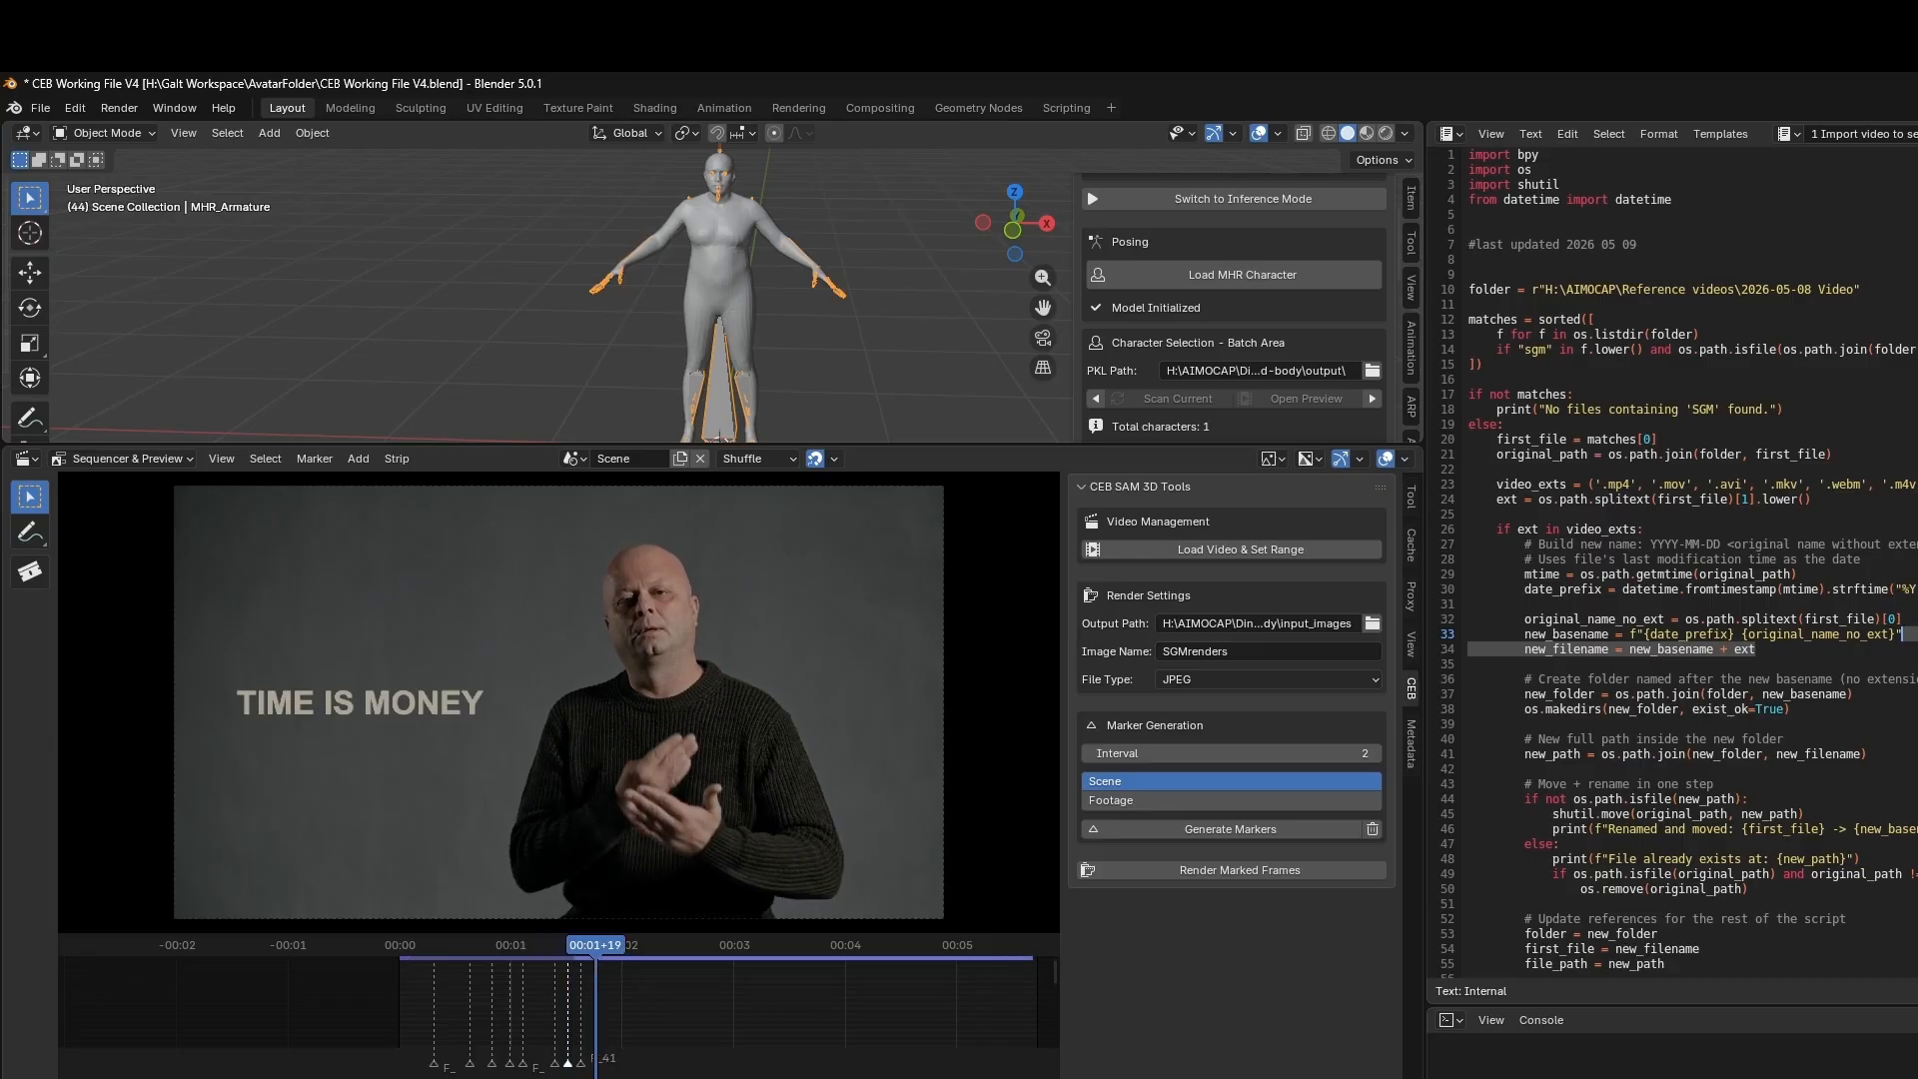
{"action": "key", "text": "Right"}
{"action": "key", "text": "Right"}
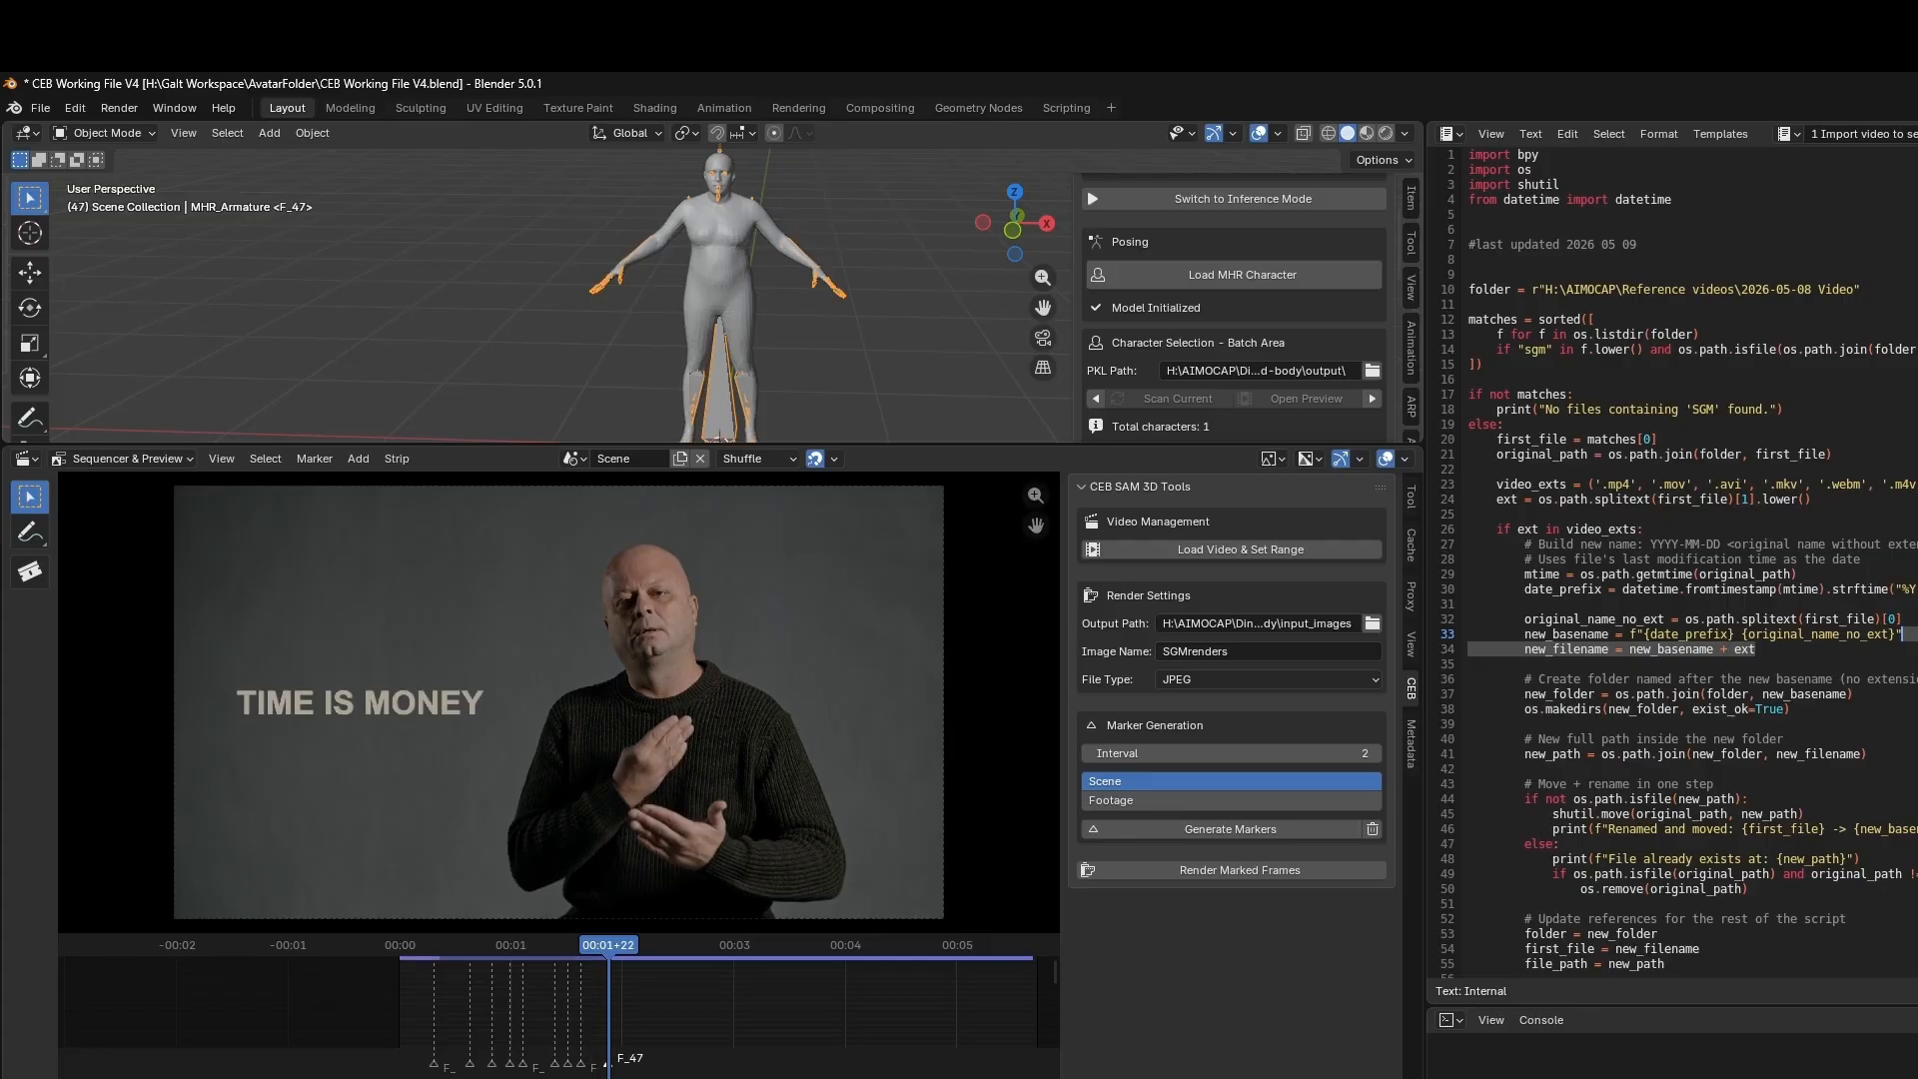
{"action": "key", "text": "m"}
Add a timeline marker at frame 51, where the hands are clasped together
{"action": "key", "text": "Right"}
{"action": "key", "text": "Right"}
{"action": "key", "text": "Right"}
{"action": "key", "text": "Right"}
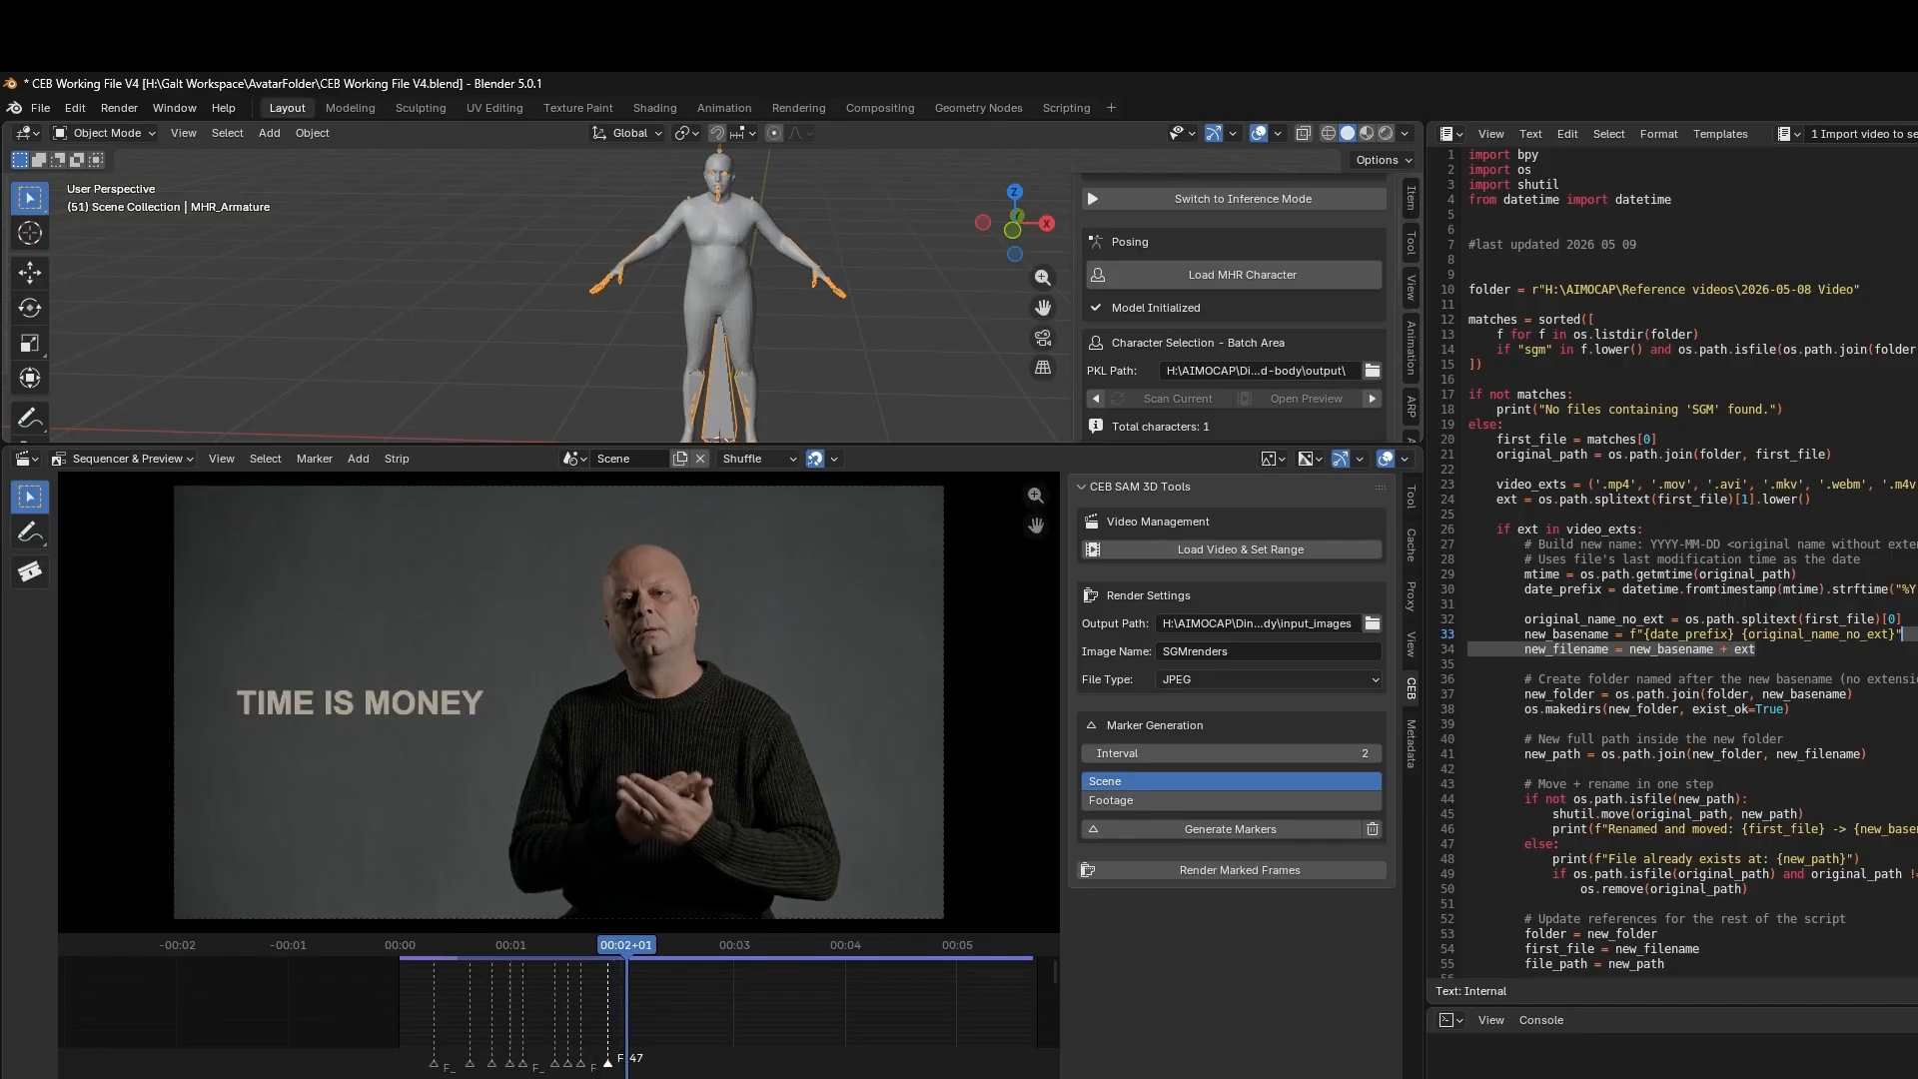
{"action": "key", "text": "m"}
Step through the footage from frame 51 to about frame 82 to check for further poses to mark
{"action": "key", "text": "Right"}
{"action": "key", "text": "Right"}
{"action": "key", "text": "Right"}
{"action": "key", "text": "Right"}
{"action": "key", "text": "Right"}
{"action": "key", "text": "Right"}
{"action": "key", "text": "Right"}
{"action": "key", "text": "Right"}
{"action": "key", "text": "Right"}
{"action": "key", "text": "Right"}
{"action": "key", "text": "Right"}
{"action": "key", "text": "Right"}
{"action": "key", "text": "Right"}
{"action": "key", "text": "Right"}
{"action": "key", "text": "Right"}
{"action": "key", "text": "Right"}
{"action": "key", "text": "Right"}
{"action": "key", "text": "Right"}
{"action": "key", "text": "Right"}
{"action": "key", "text": "Right"}
{"action": "key", "text": "Right"}
{"action": "key", "text": "Right"}
{"action": "key", "text": "Right"}
{"action": "key", "text": "Right"}
{"action": "key", "text": "Right"}
{"action": "key", "text": "Right"}
{"action": "key", "text": "Right"}
{"action": "key", "text": "Right"}
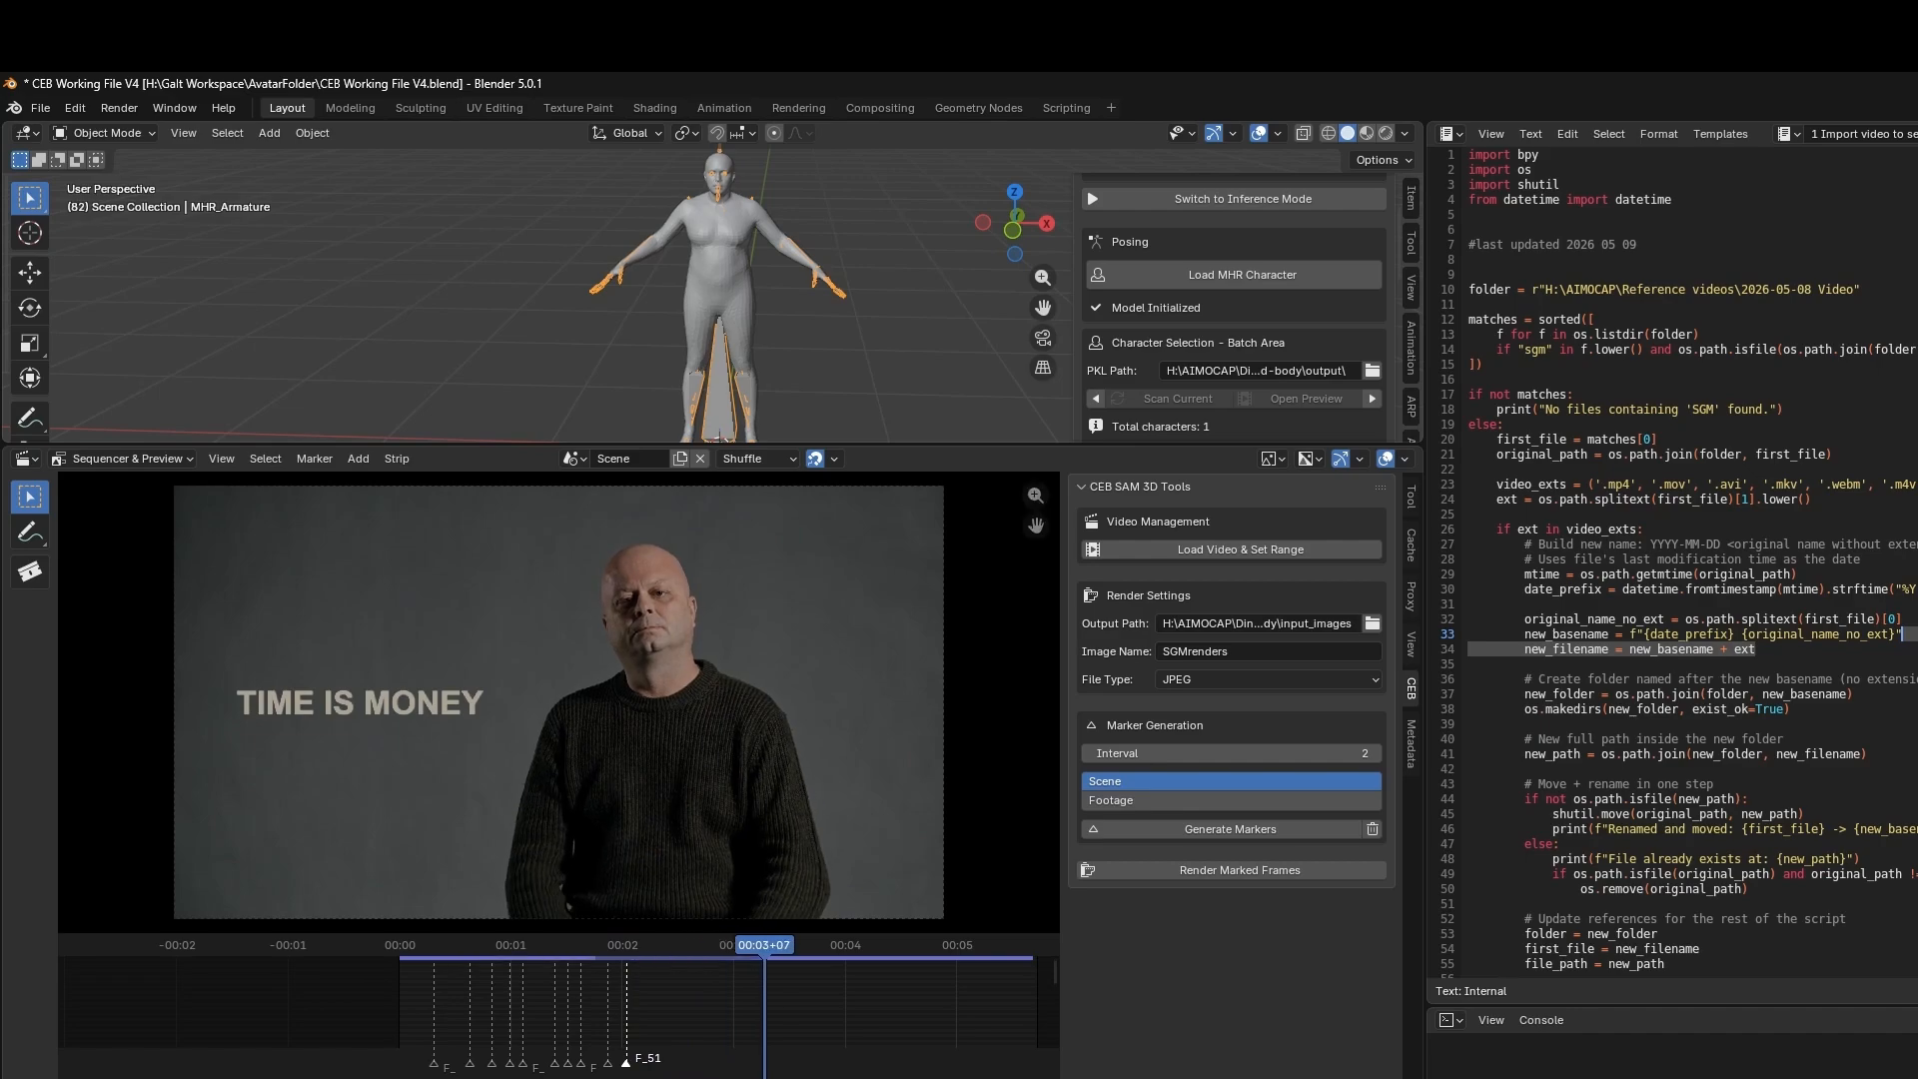
Render the marked frames to the input_images folder and enlarge the 3D viewport again
{"action": "left_click", "coordinate": [1196, 878]}
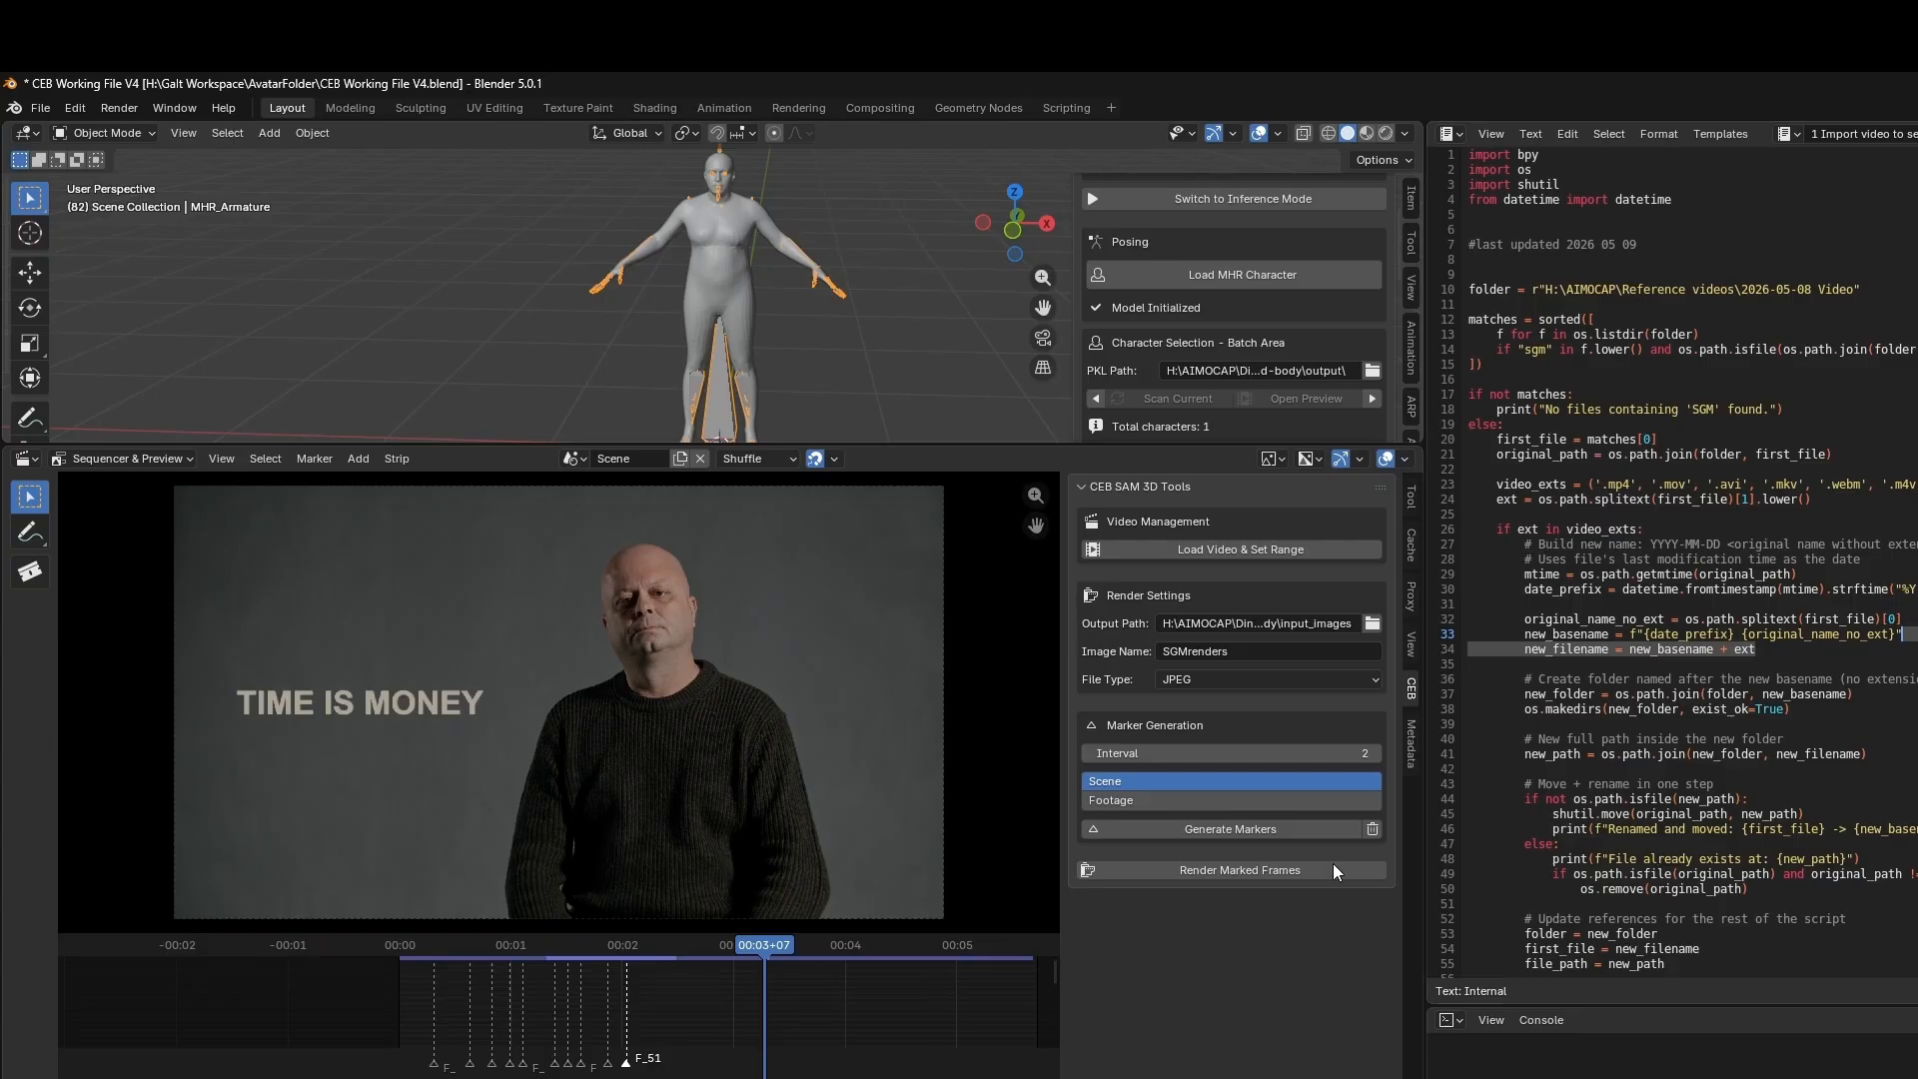
{"action": "left_click", "coordinate": [1727, 590]}
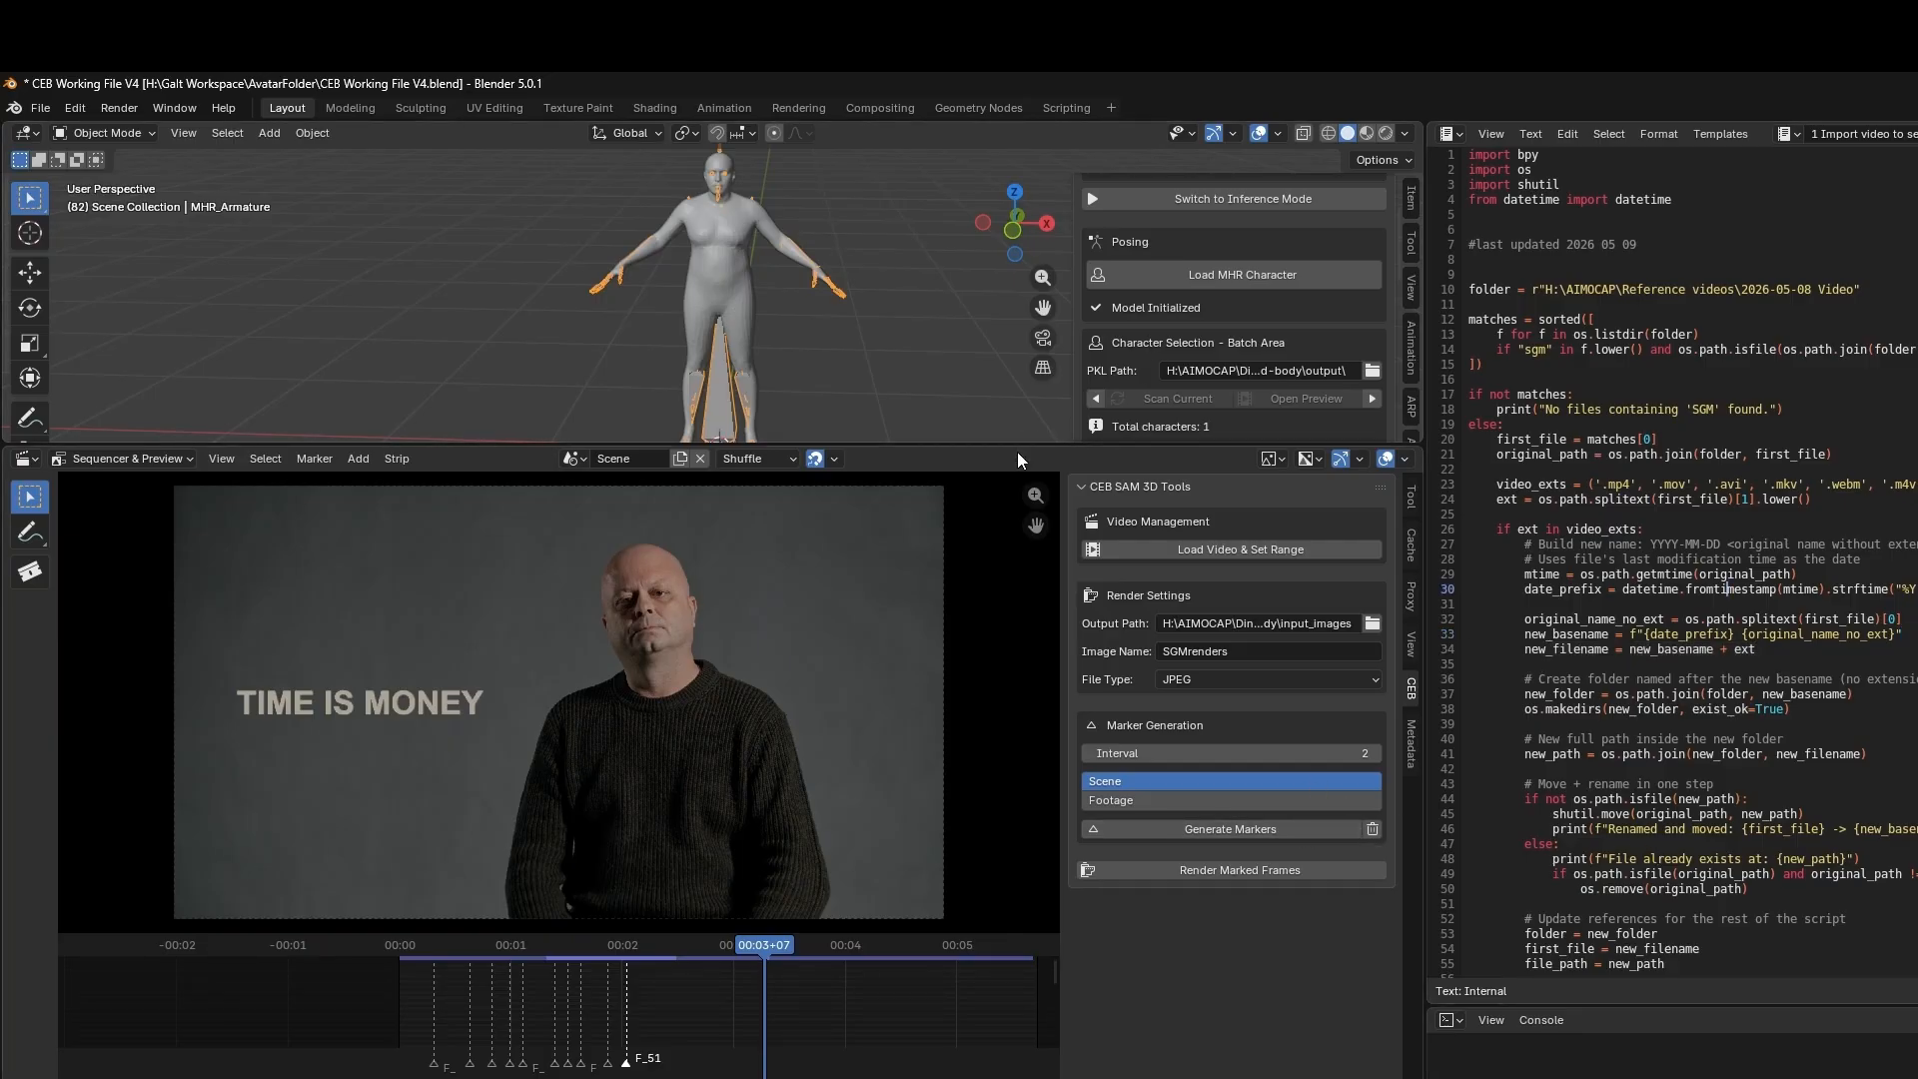
{"action": "left_click_drag", "start_coordinate": [1017, 451], "coordinate": [1017, 687]}
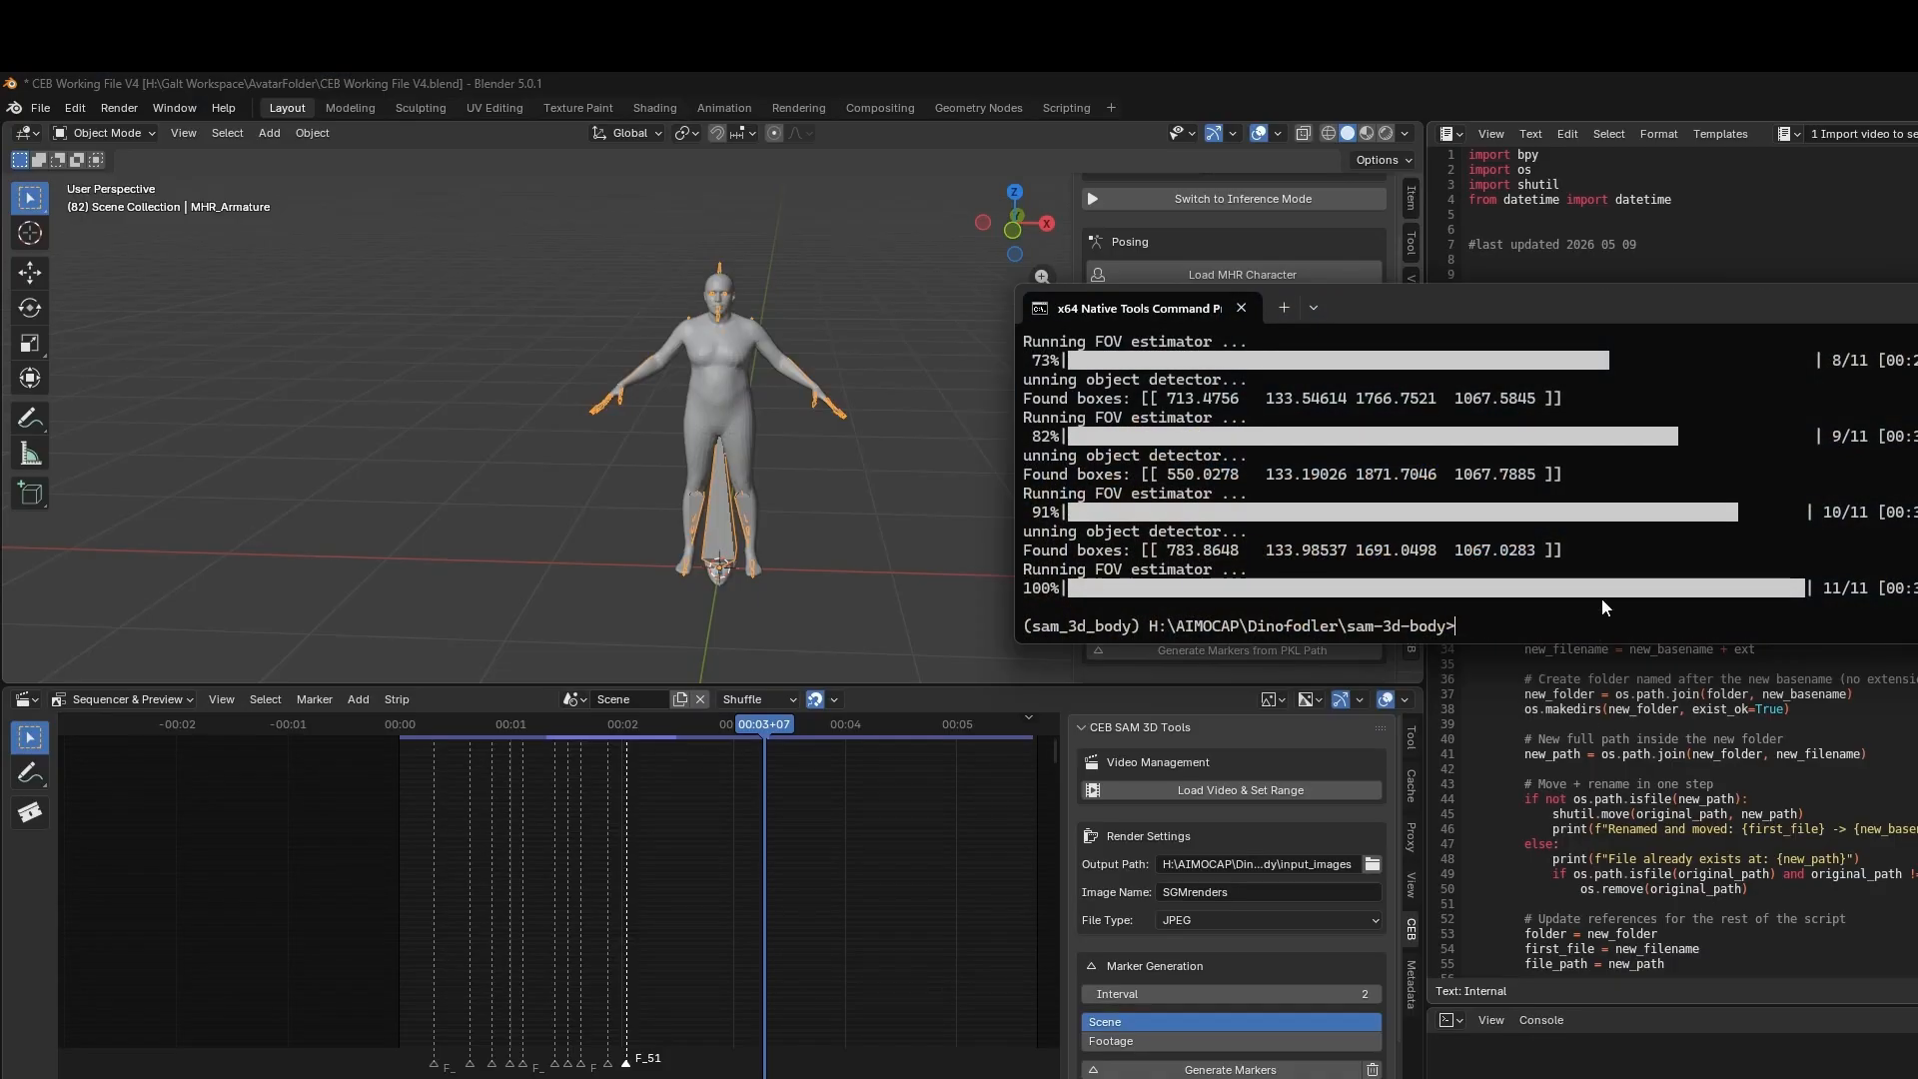
Switch to the x64 Native Tools Command Prompt and rerun demo.py on ./input_images with the sam-3d-body-dinov3 checkpoint, moving the window clear of the add-on settings
{"action": "key", "text": "Up"}
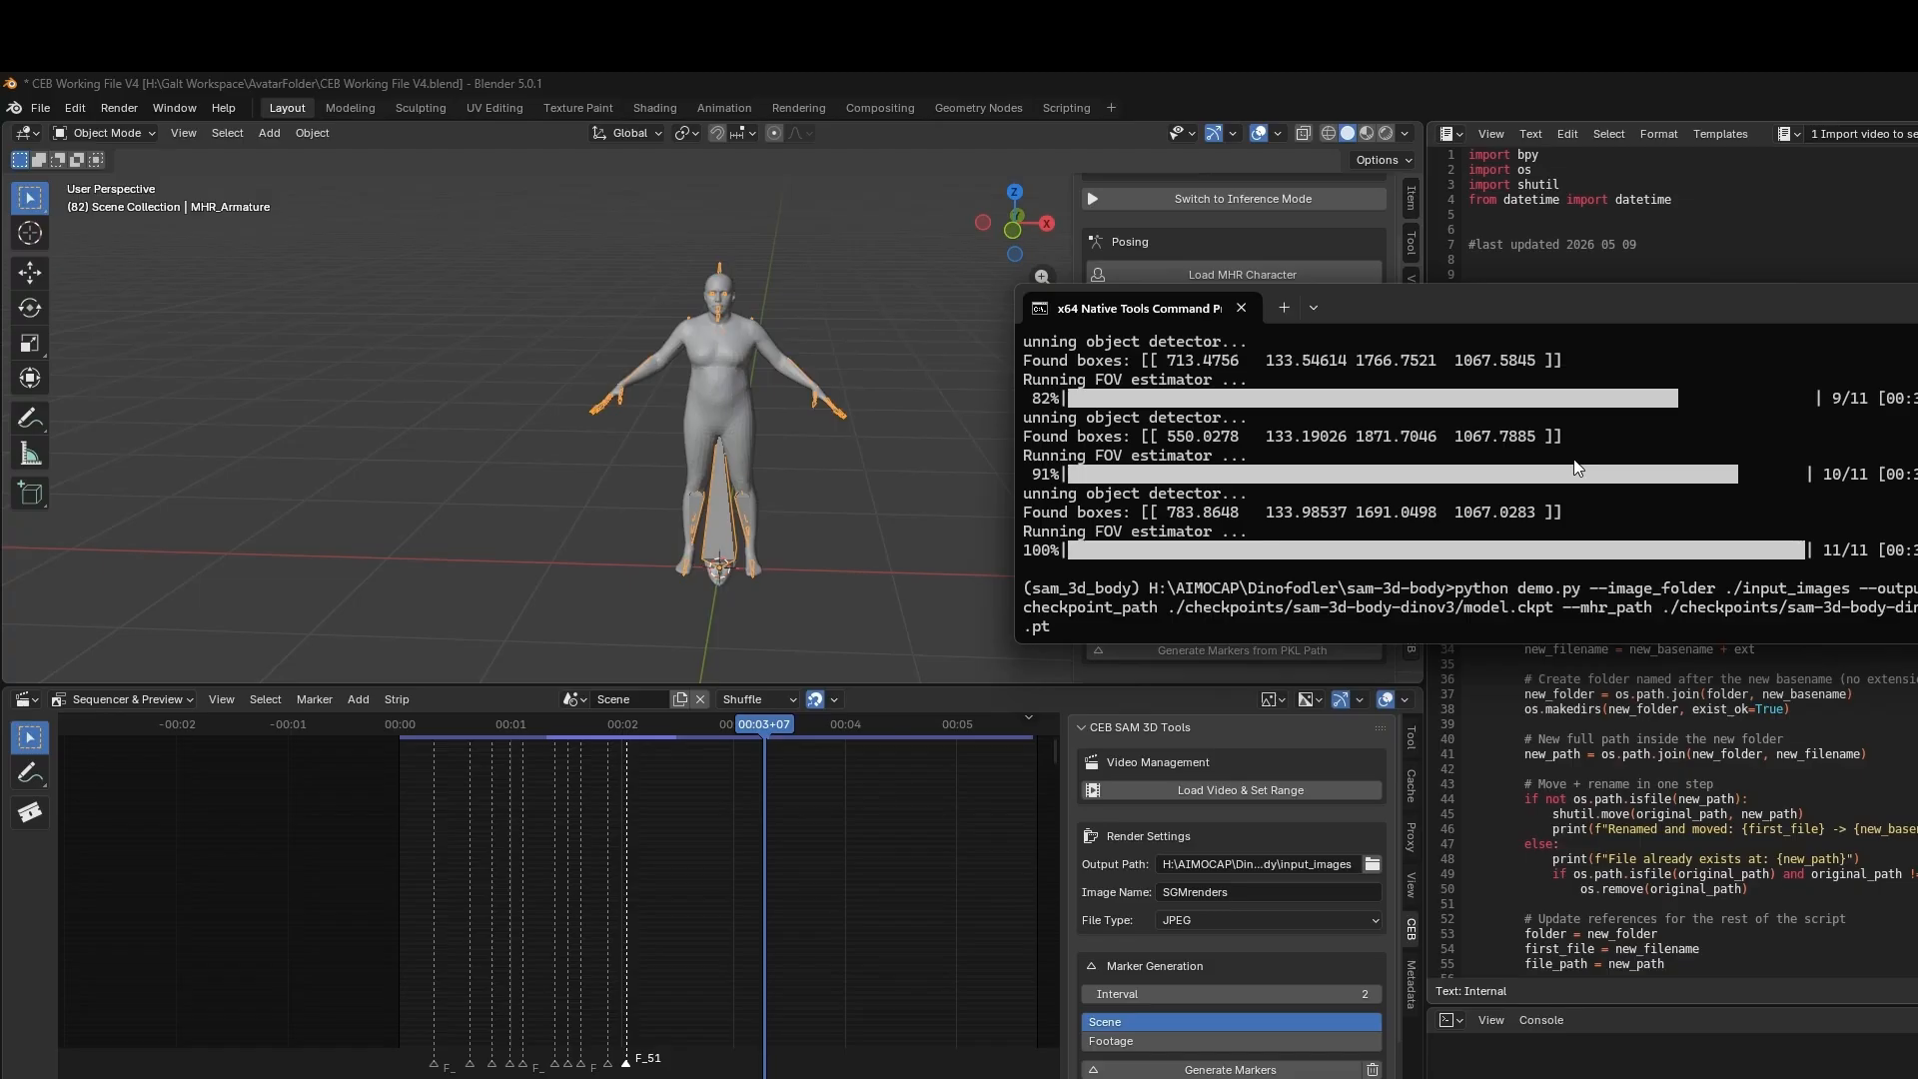
{"action": "key", "text": "Return"}
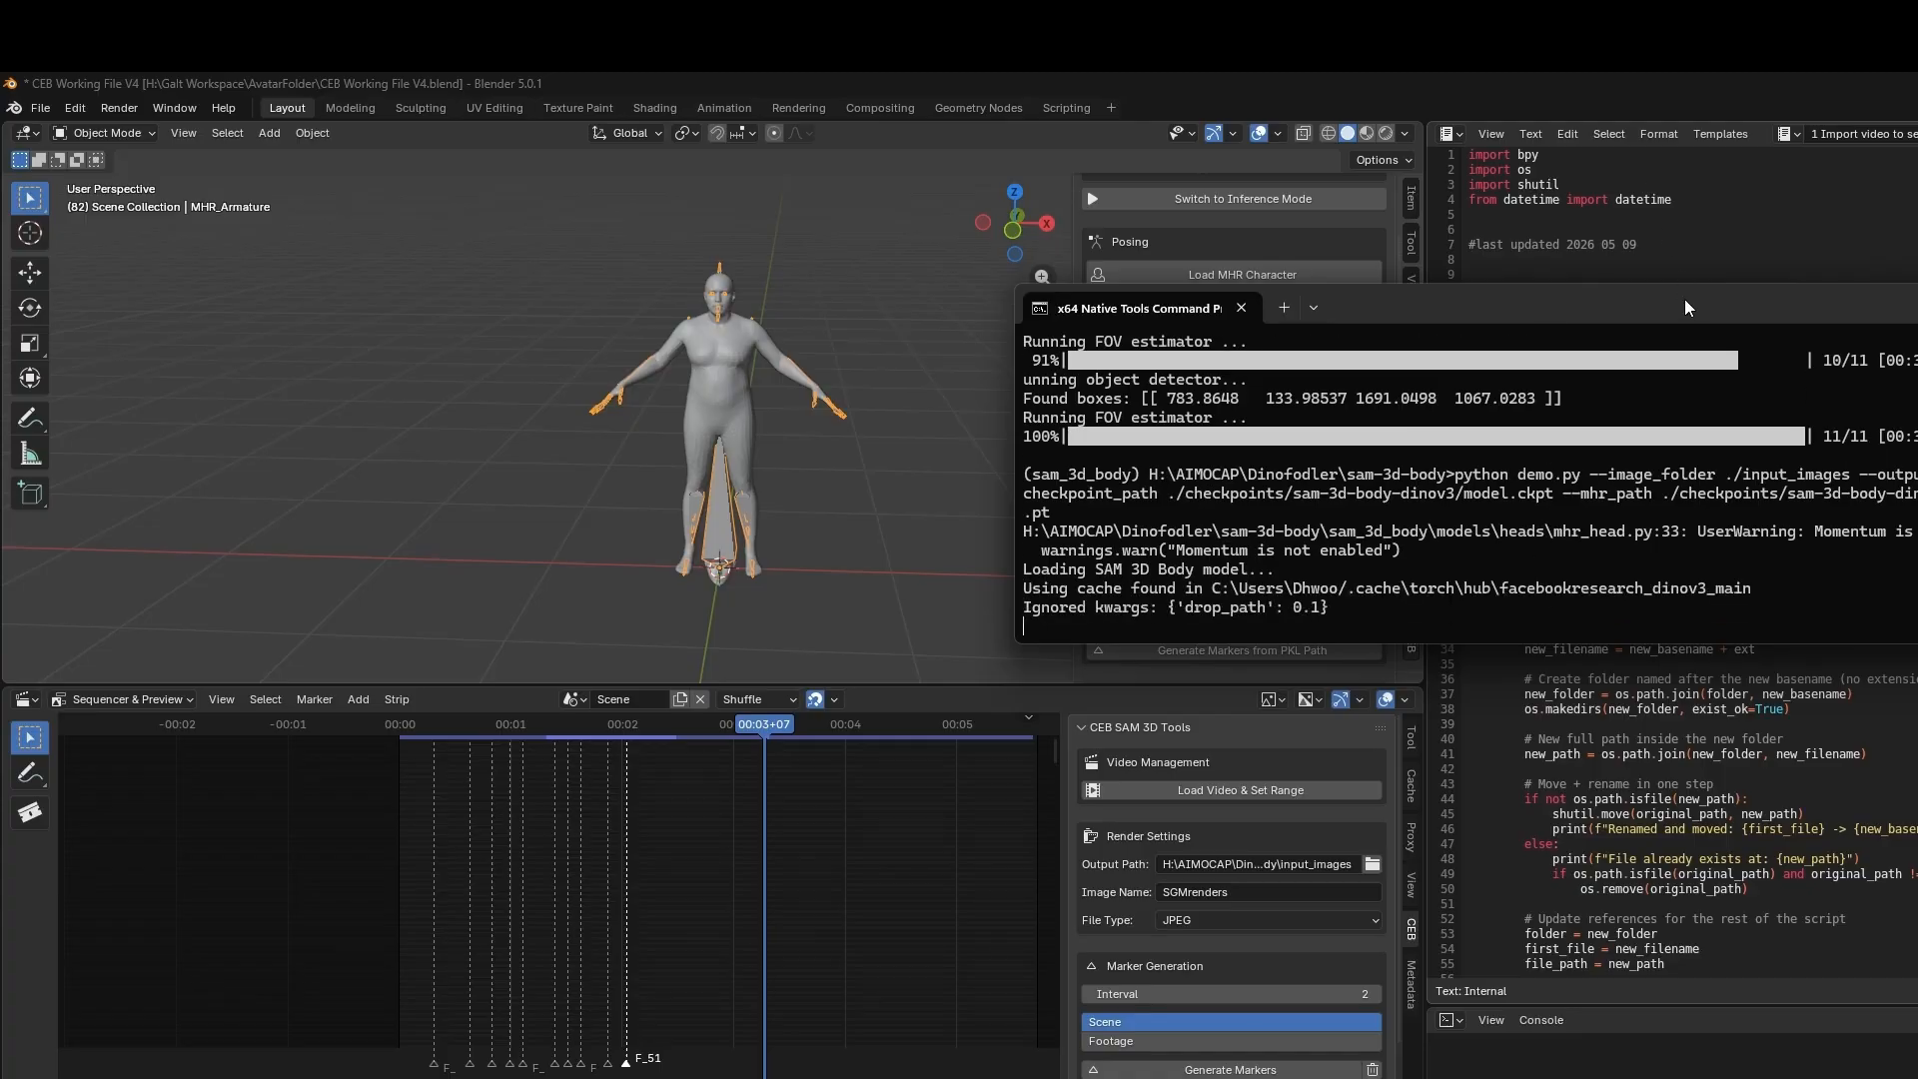
{"action": "mouse_move", "coordinate": [1684, 302]}
{"action": "left_mouse_down"}
{"action": "mouse_move", "coordinate": [1694, 400]}
{"action": "mouse_move", "coordinate": [1652, 331]}
{"action": "mouse_move", "coordinate": [1656, 298]}
{"action": "left_mouse_up"}
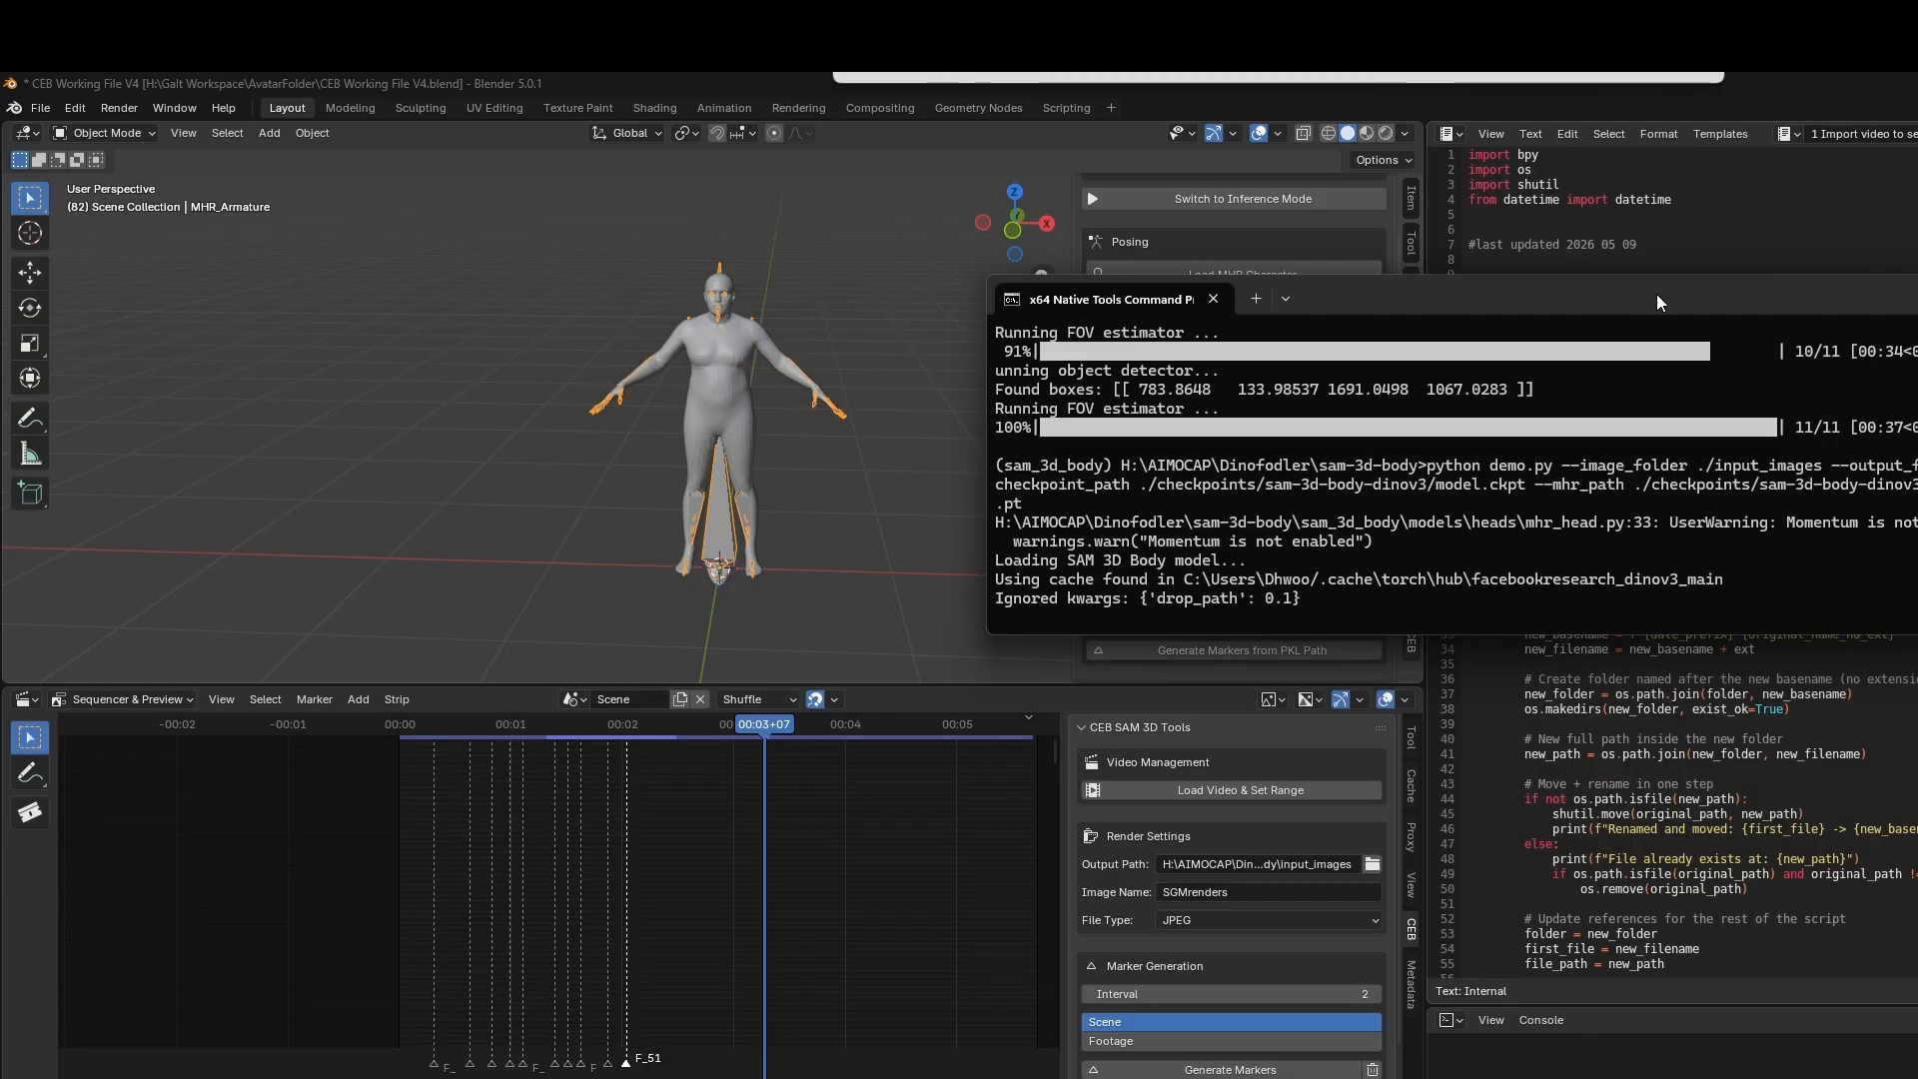
{"action": "left_click_drag", "start_coordinate": [1657, 296], "coordinate": [1634, 478]}
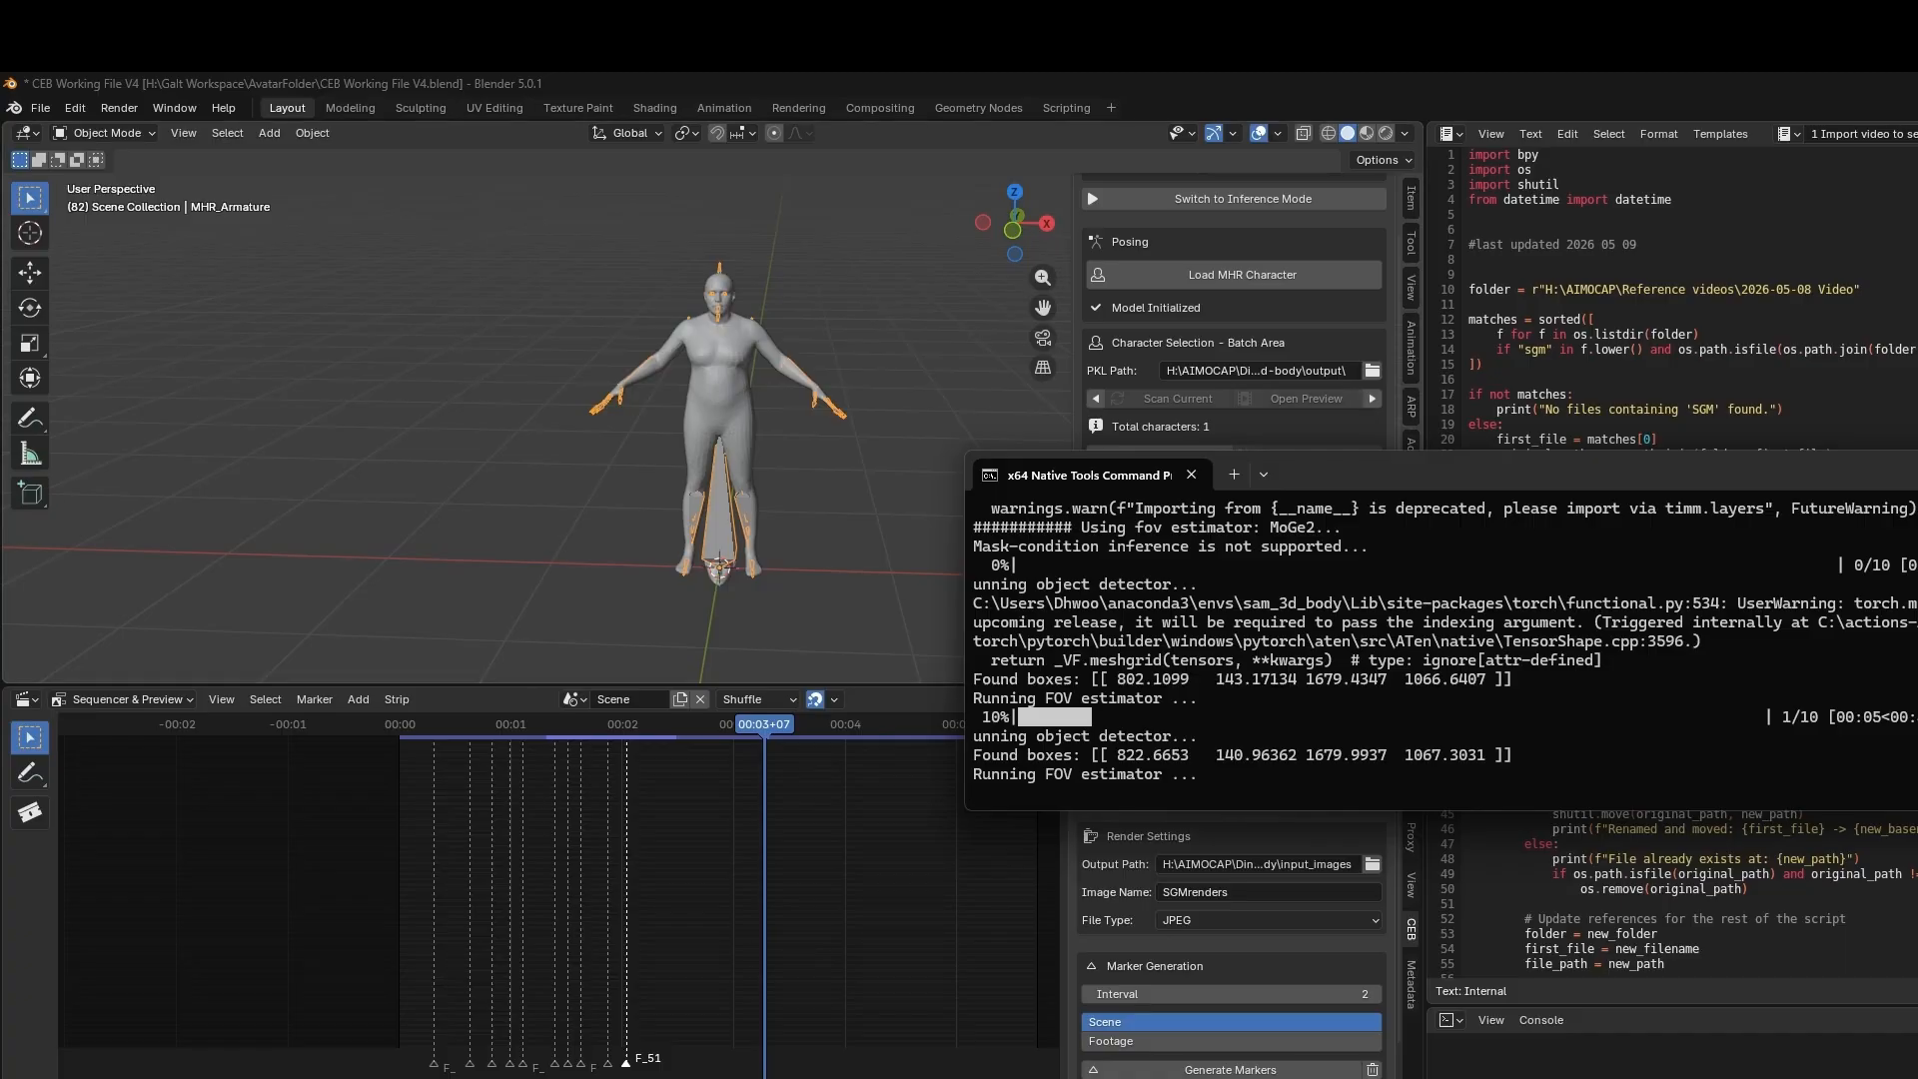
{"action": "key", "text": "super+d"}
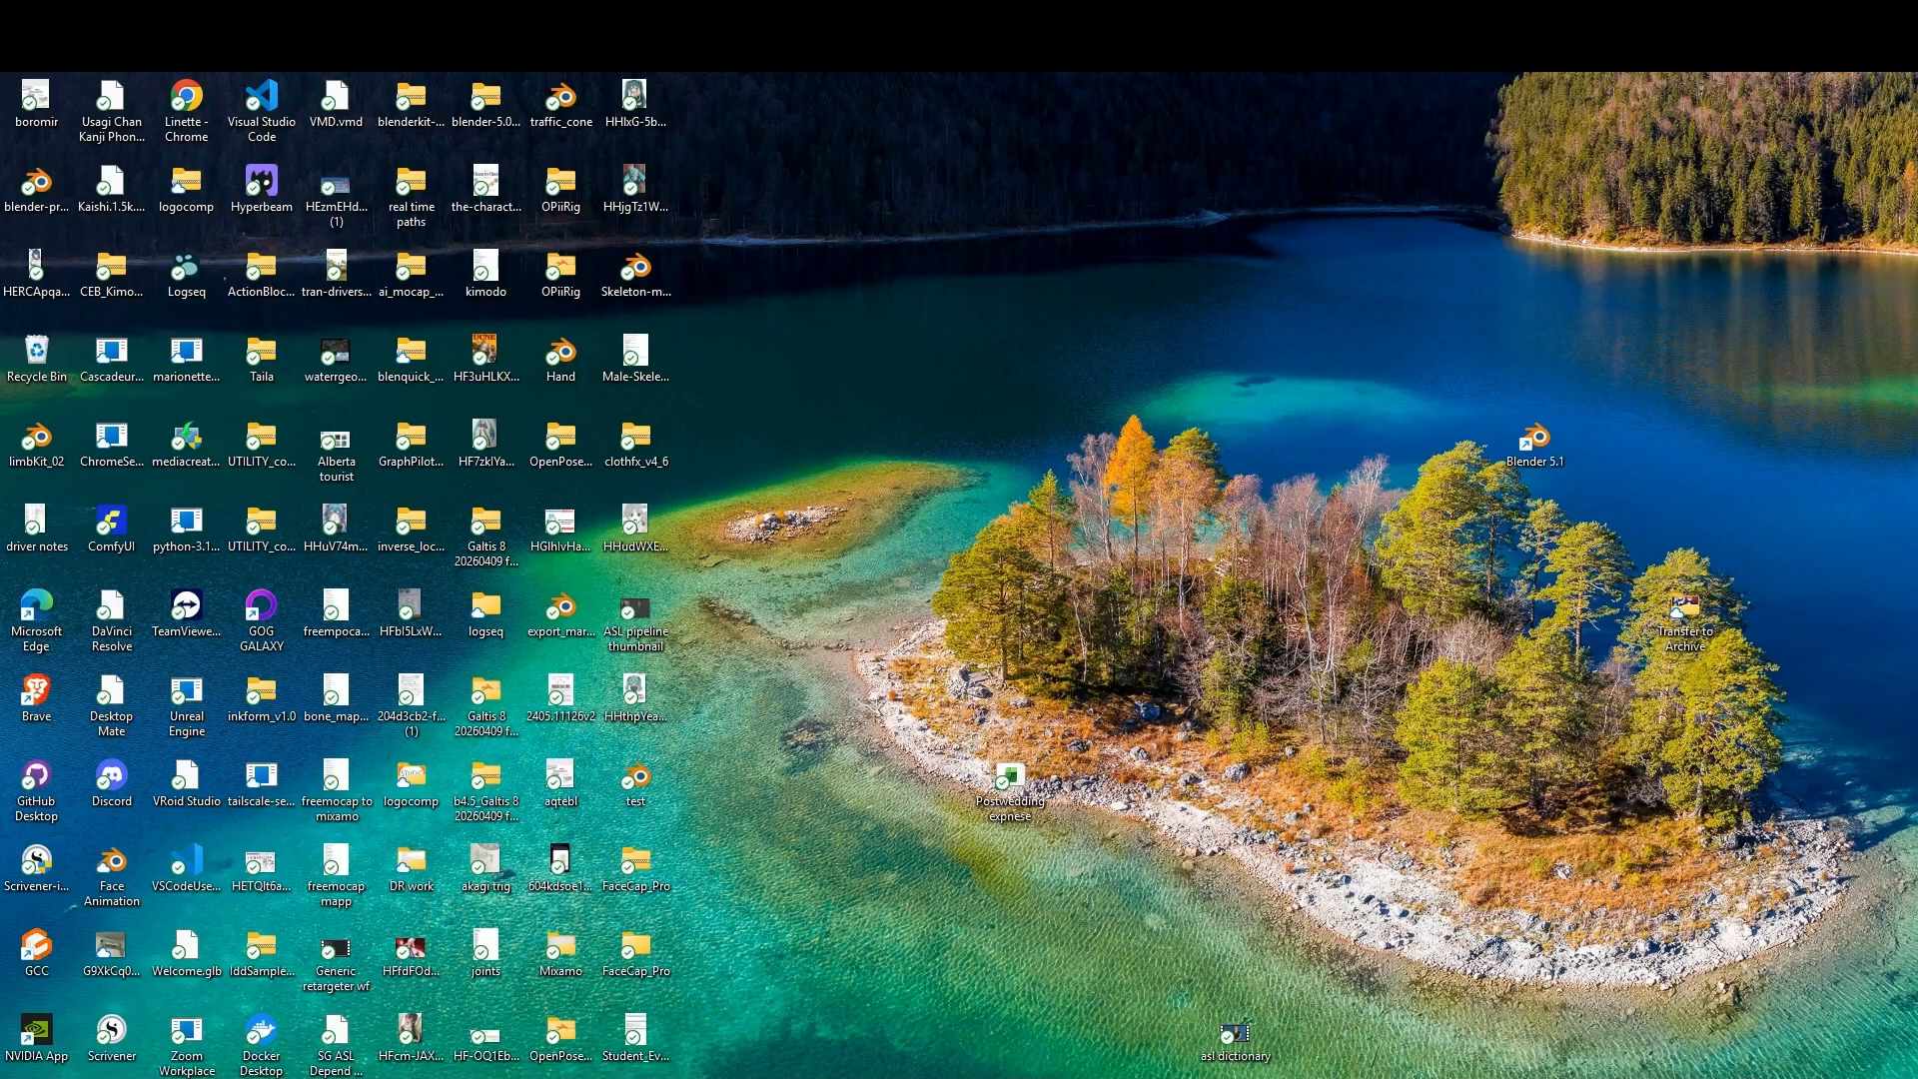
{"action": "key", "text": "super+d"}
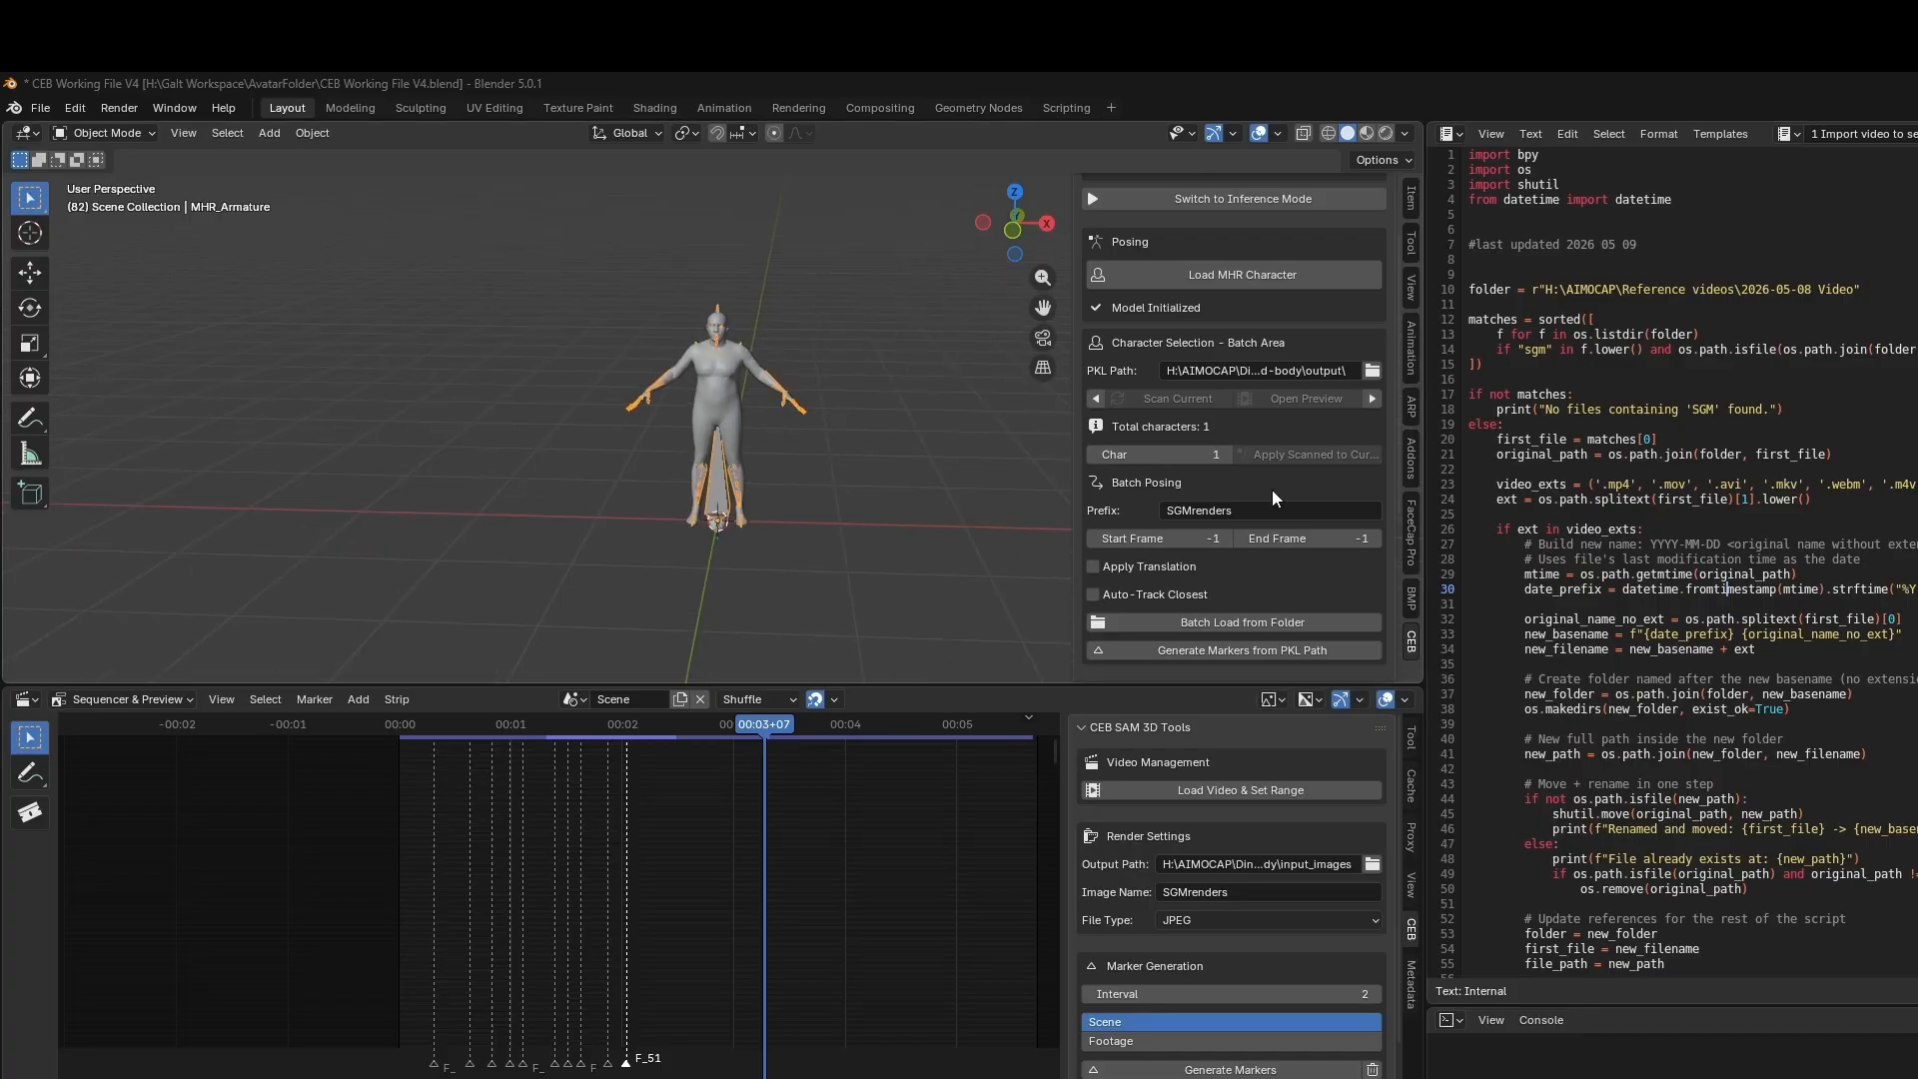
Batch load the SGMrenders poses from the output folder onto the MHR character
{"action": "scroll", "coordinate": [1273, 490], "scroll_direction": "up", "scroll_amount": 3}
{"action": "scroll", "coordinate": [1390, 428], "scroll_direction": "down", "scroll_amount": 6}
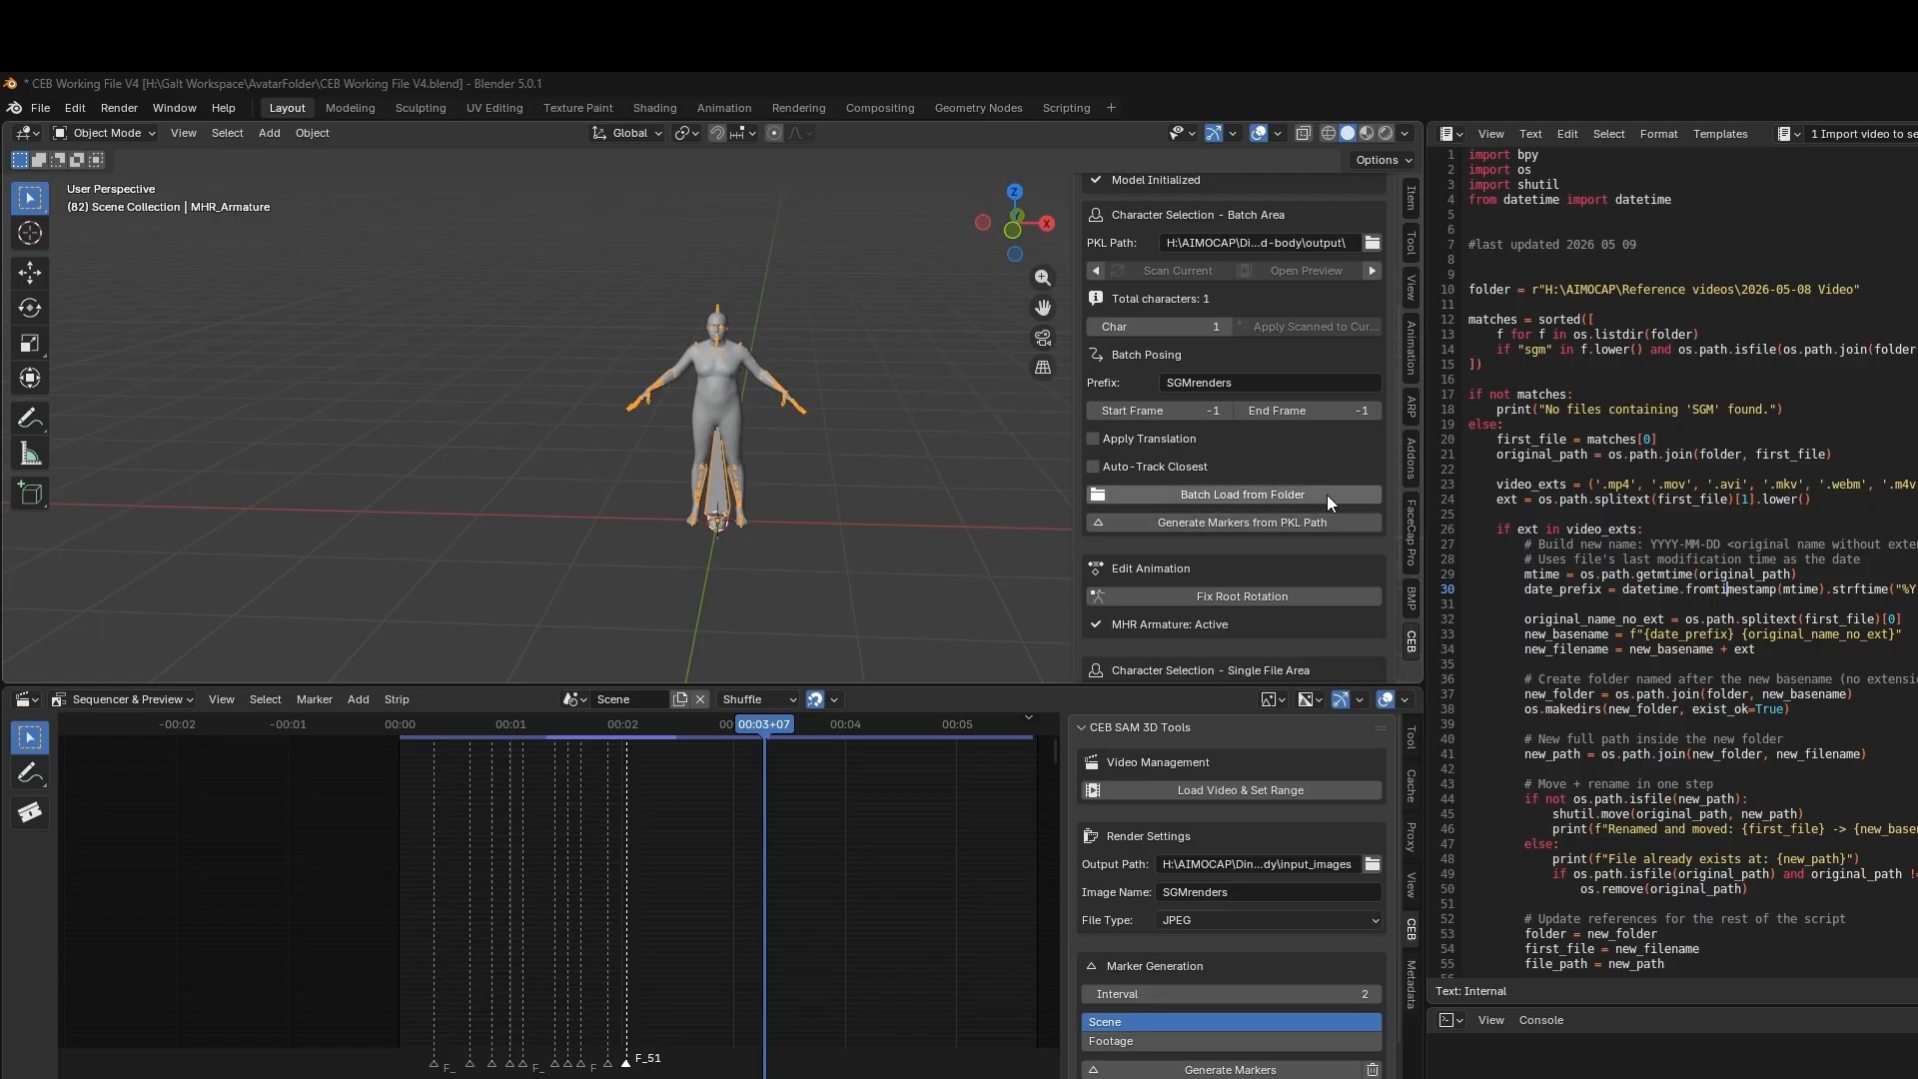
{"action": "left_click", "coordinate": [1329, 497]}
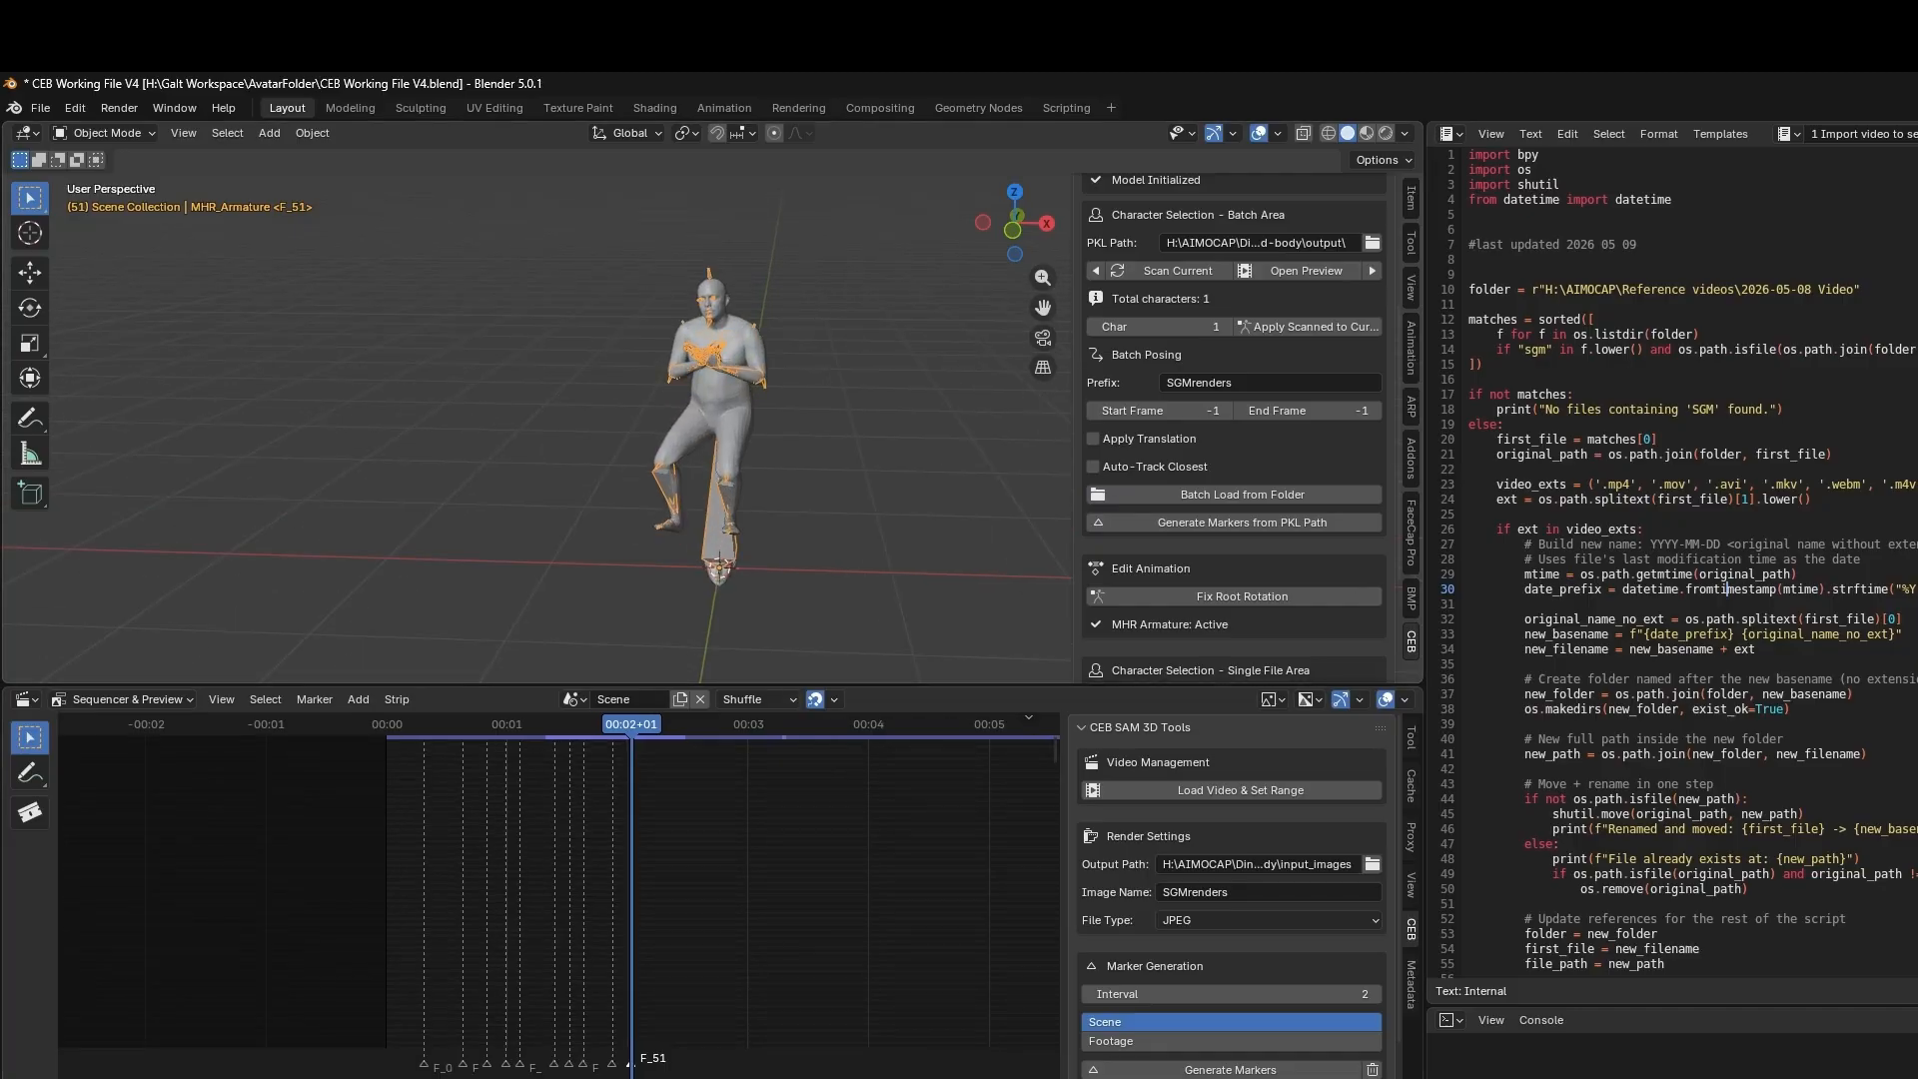
Enlarge the video preview and compare the avatar's hand poses with the footage at frames 13, 27 and 40
{"action": "left_click_drag", "start_coordinate": [631, 724], "coordinate": [448, 725]}
{"action": "left_click_drag", "start_coordinate": [956, 686], "coordinate": [958, 577]}
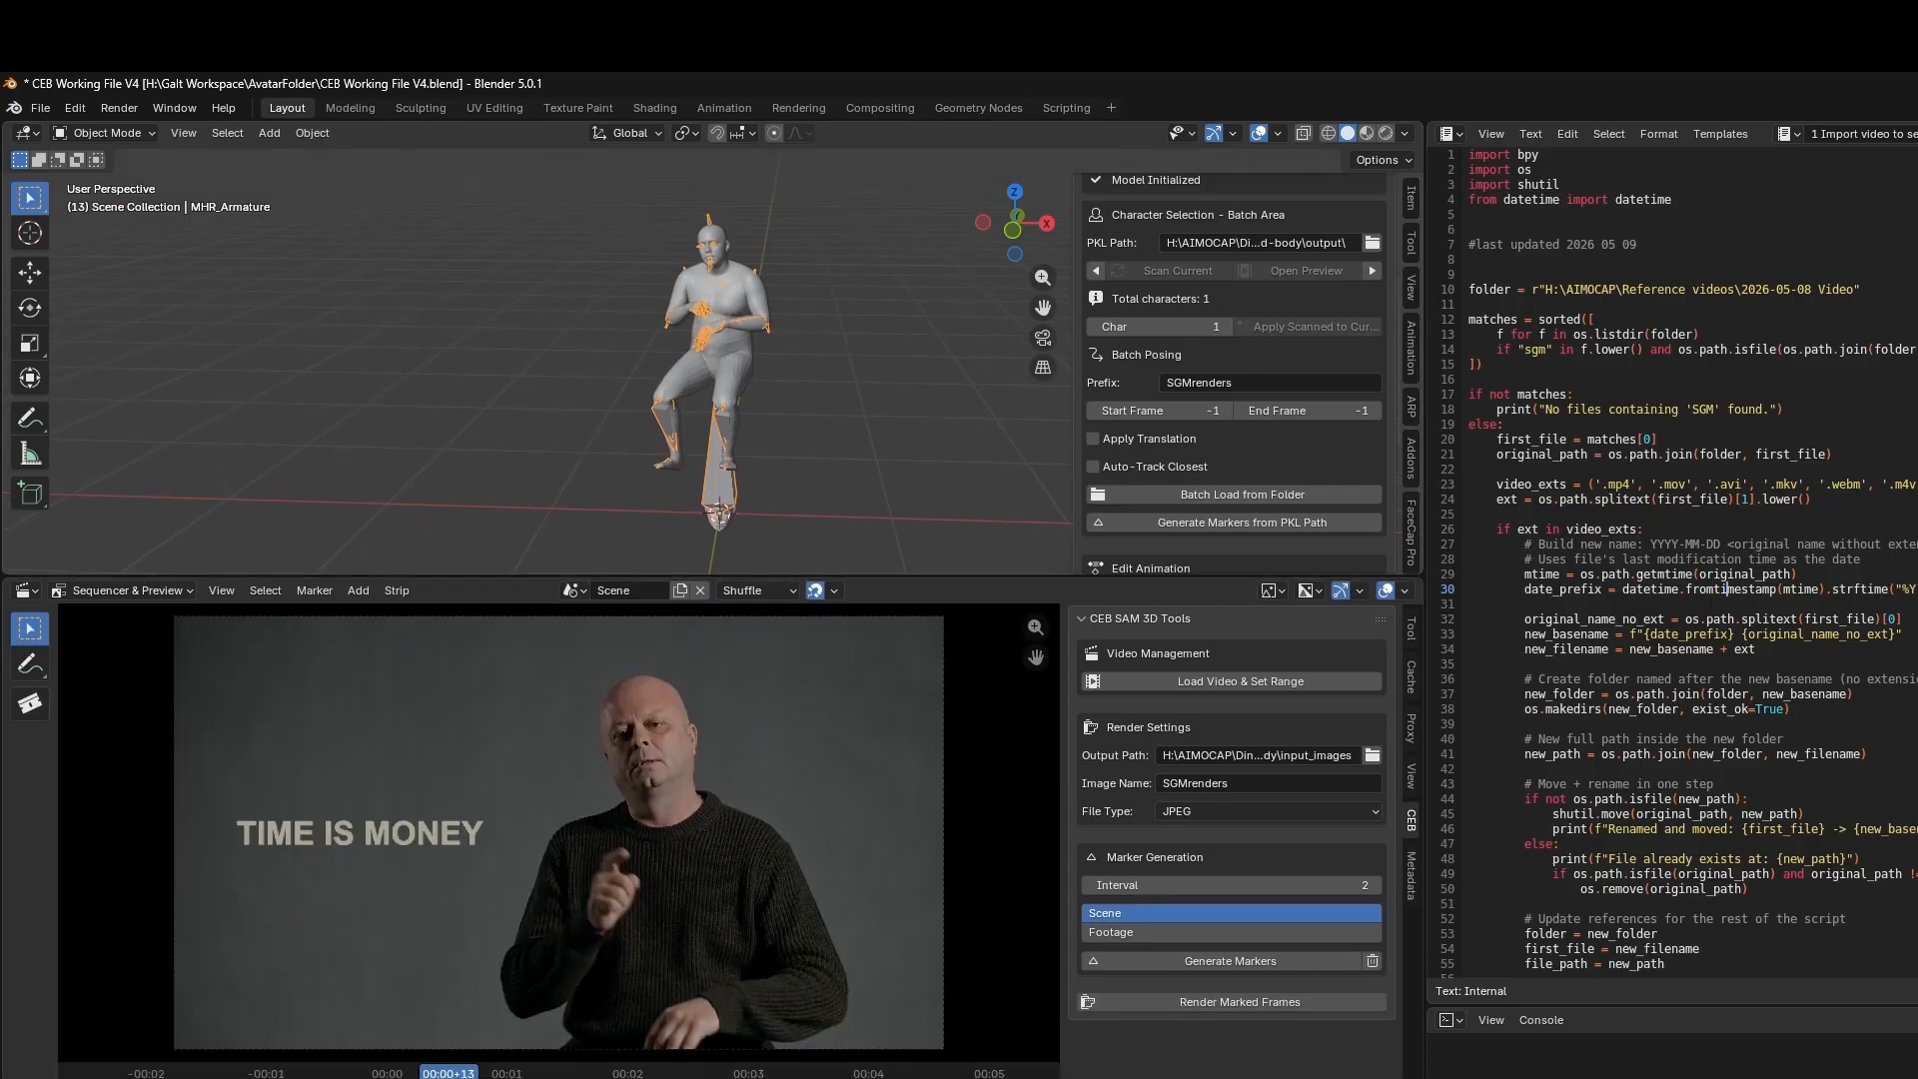
{"action": "left_click_drag", "start_coordinate": [449, 1072], "coordinate": [517, 1073]}
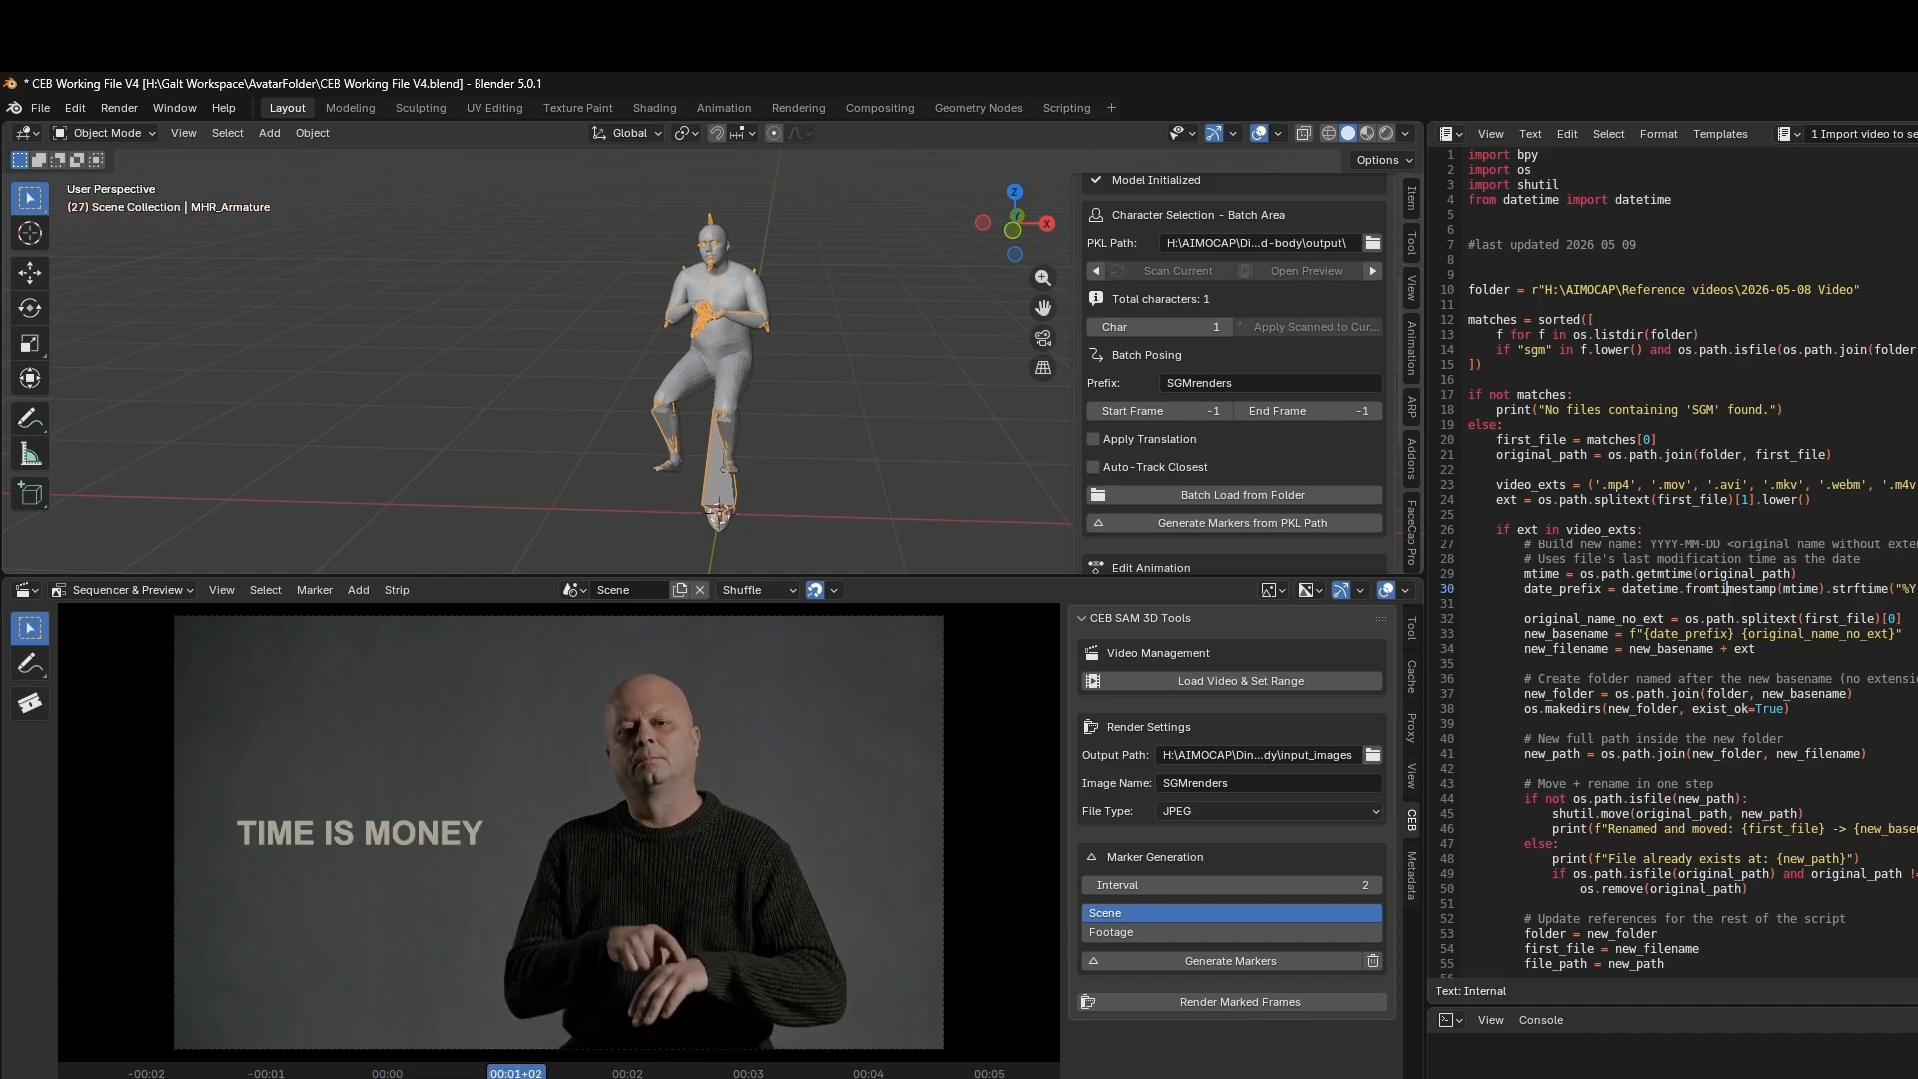
{"action": "scroll", "coordinate": [805, 217], "scroll_direction": "up", "scroll_amount": 5}
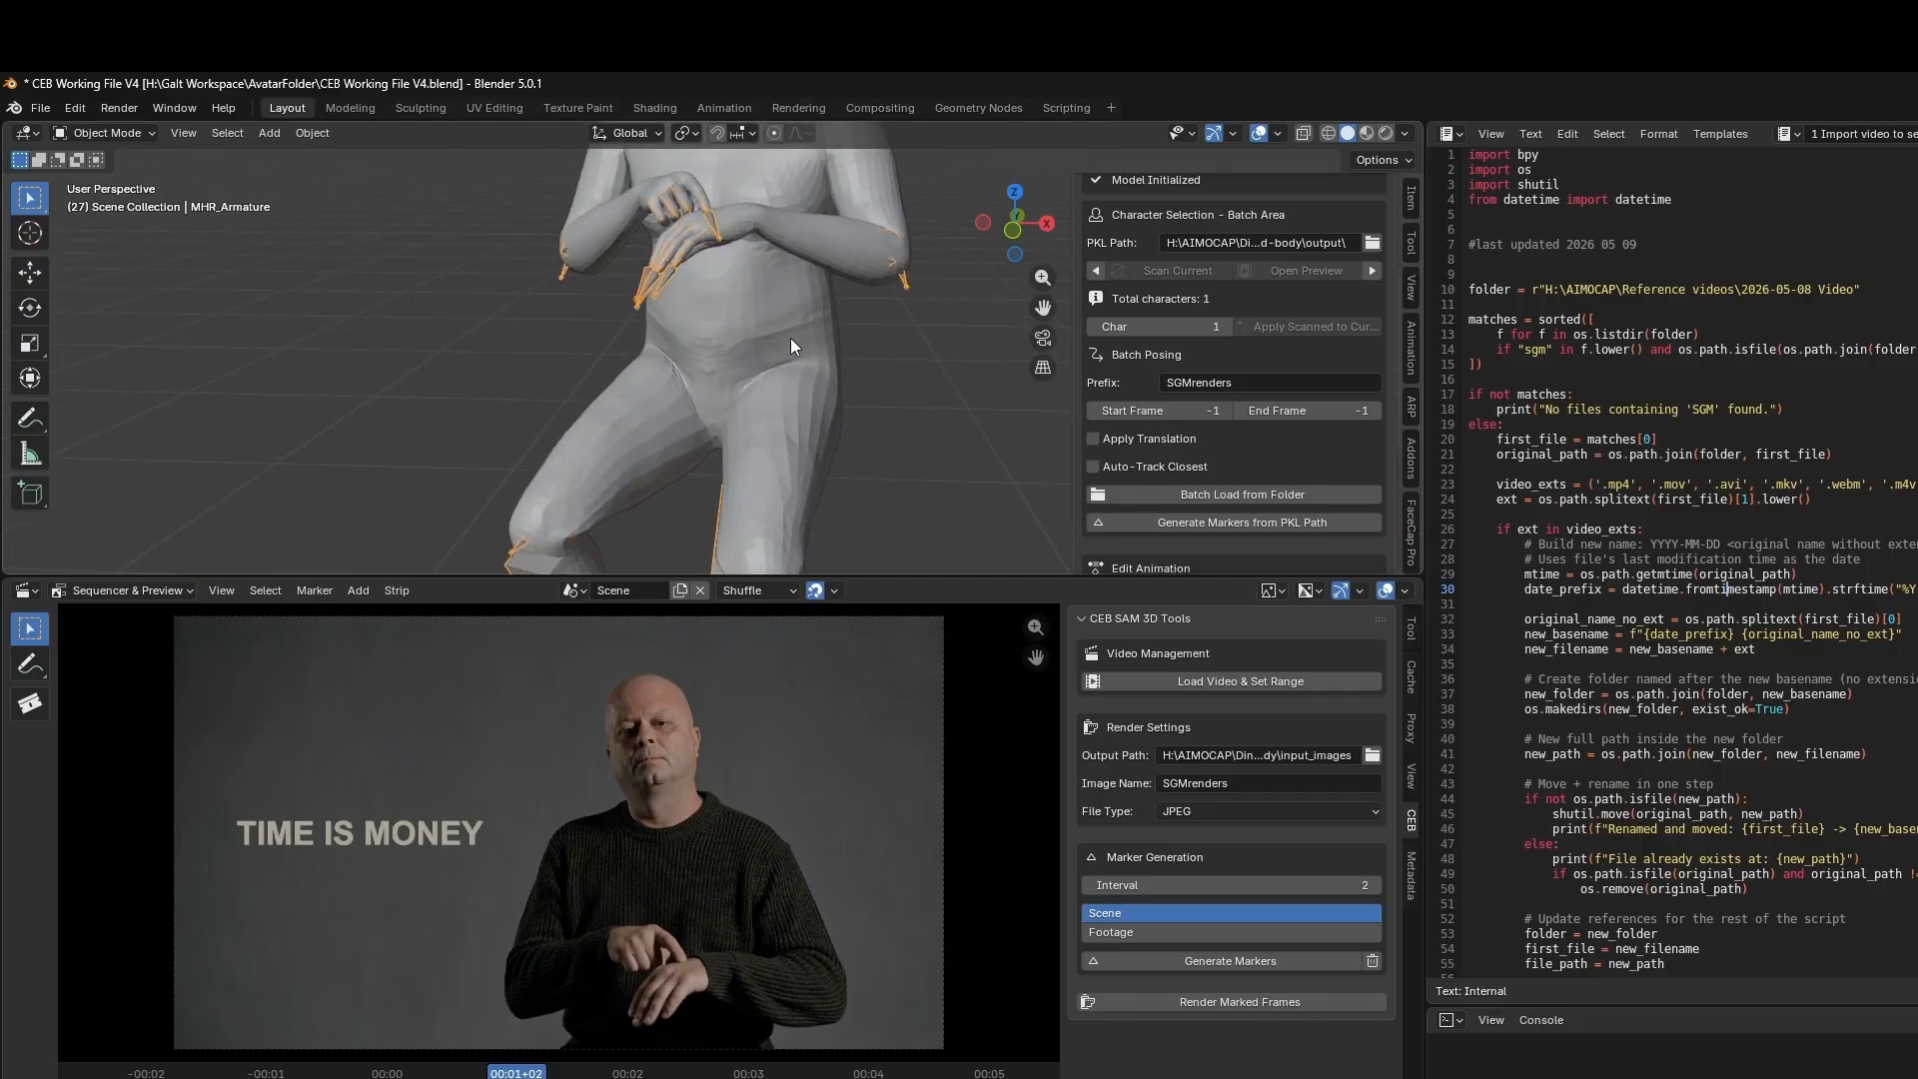
{"action": "left_click_drag", "start_coordinate": [517, 1073], "coordinate": [578, 1073]}
{"action": "scroll", "coordinate": [605, 426], "scroll_direction": "down", "scroll_amount": 5}
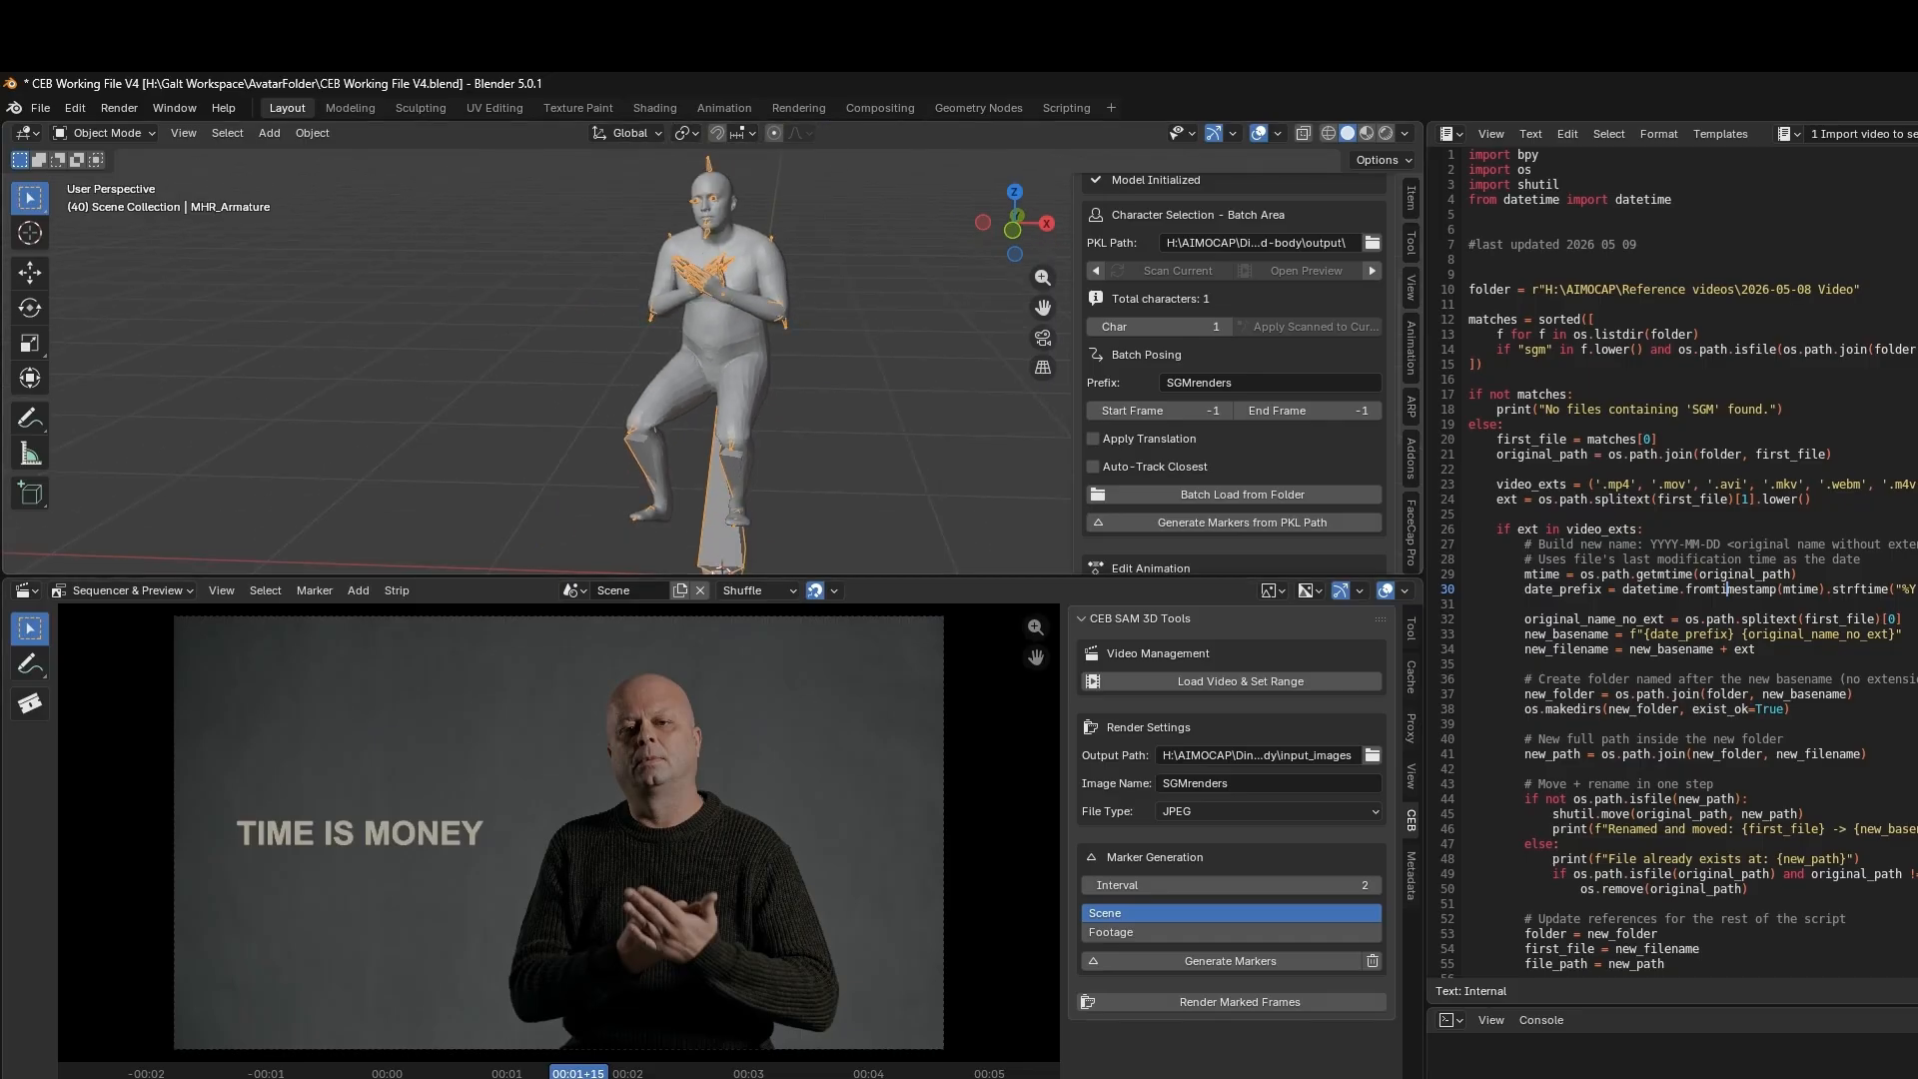
Step through the footage from frame 40 to 87 and play back from frame 51, comparing the avatar's hand poses with the video
{"action": "key", "text": "Right"}
{"action": "key", "text": "Right"}
{"action": "key", "text": "Right"}
{"action": "key", "text": "Right"}
{"action": "key", "text": "Right"}
{"action": "key", "text": "Right"}
{"action": "key", "text": "Right"}
{"action": "key", "text": "Right"}
{"action": "key", "text": "Right"}
{"action": "key", "text": "Right"}
{"action": "key", "text": "Right"}
{"action": "key", "text": "Right"}
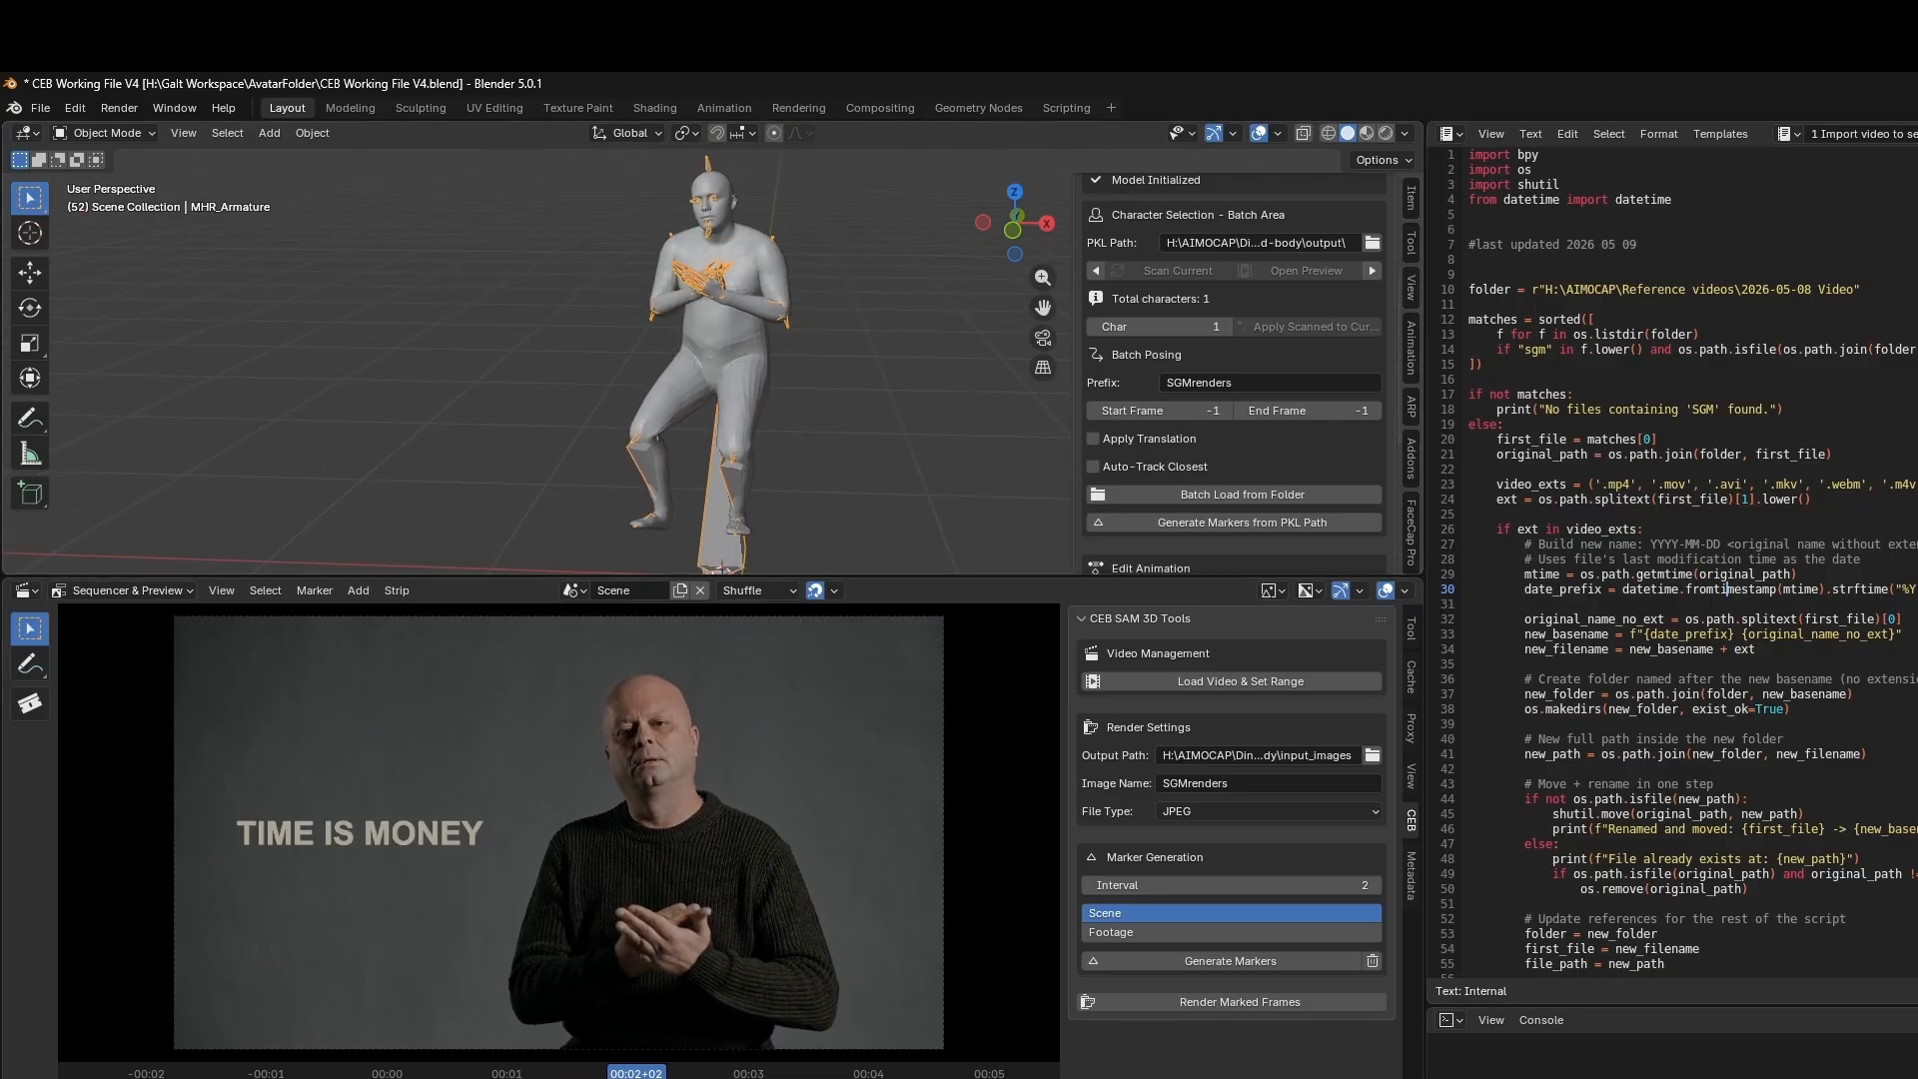
{"action": "key", "text": "Right"}
{"action": "key", "text": "Right"}
{"action": "key", "text": "Right"}
{"action": "key", "text": "Right"}
{"action": "key", "text": "Right"}
{"action": "key", "text": "Right"}
{"action": "key", "text": "Right"}
{"action": "key", "text": "Right"}
{"action": "key", "text": "Right"}
{"action": "key", "text": "Right"}
{"action": "key", "text": "Right"}
{"action": "key", "text": "Right"}
{"action": "key", "text": "Right"}
{"action": "key", "text": "Right"}
{"action": "key", "text": "Right"}
{"action": "key", "text": "Right"}
{"action": "key", "text": "Right"}
{"action": "key", "text": "Right"}
{"action": "key", "text": "Right"}
{"action": "key", "text": "Right"}
{"action": "key", "text": "Right"}
{"action": "key", "text": "Right"}
{"action": "key", "text": "Right"}
{"action": "key", "text": "Right"}
{"action": "key", "text": "Right"}
{"action": "key", "text": "Right"}
{"action": "key", "text": "Right"}
{"action": "key", "text": "Right"}
{"action": "key", "text": "Right"}
{"action": "key", "text": "Right"}
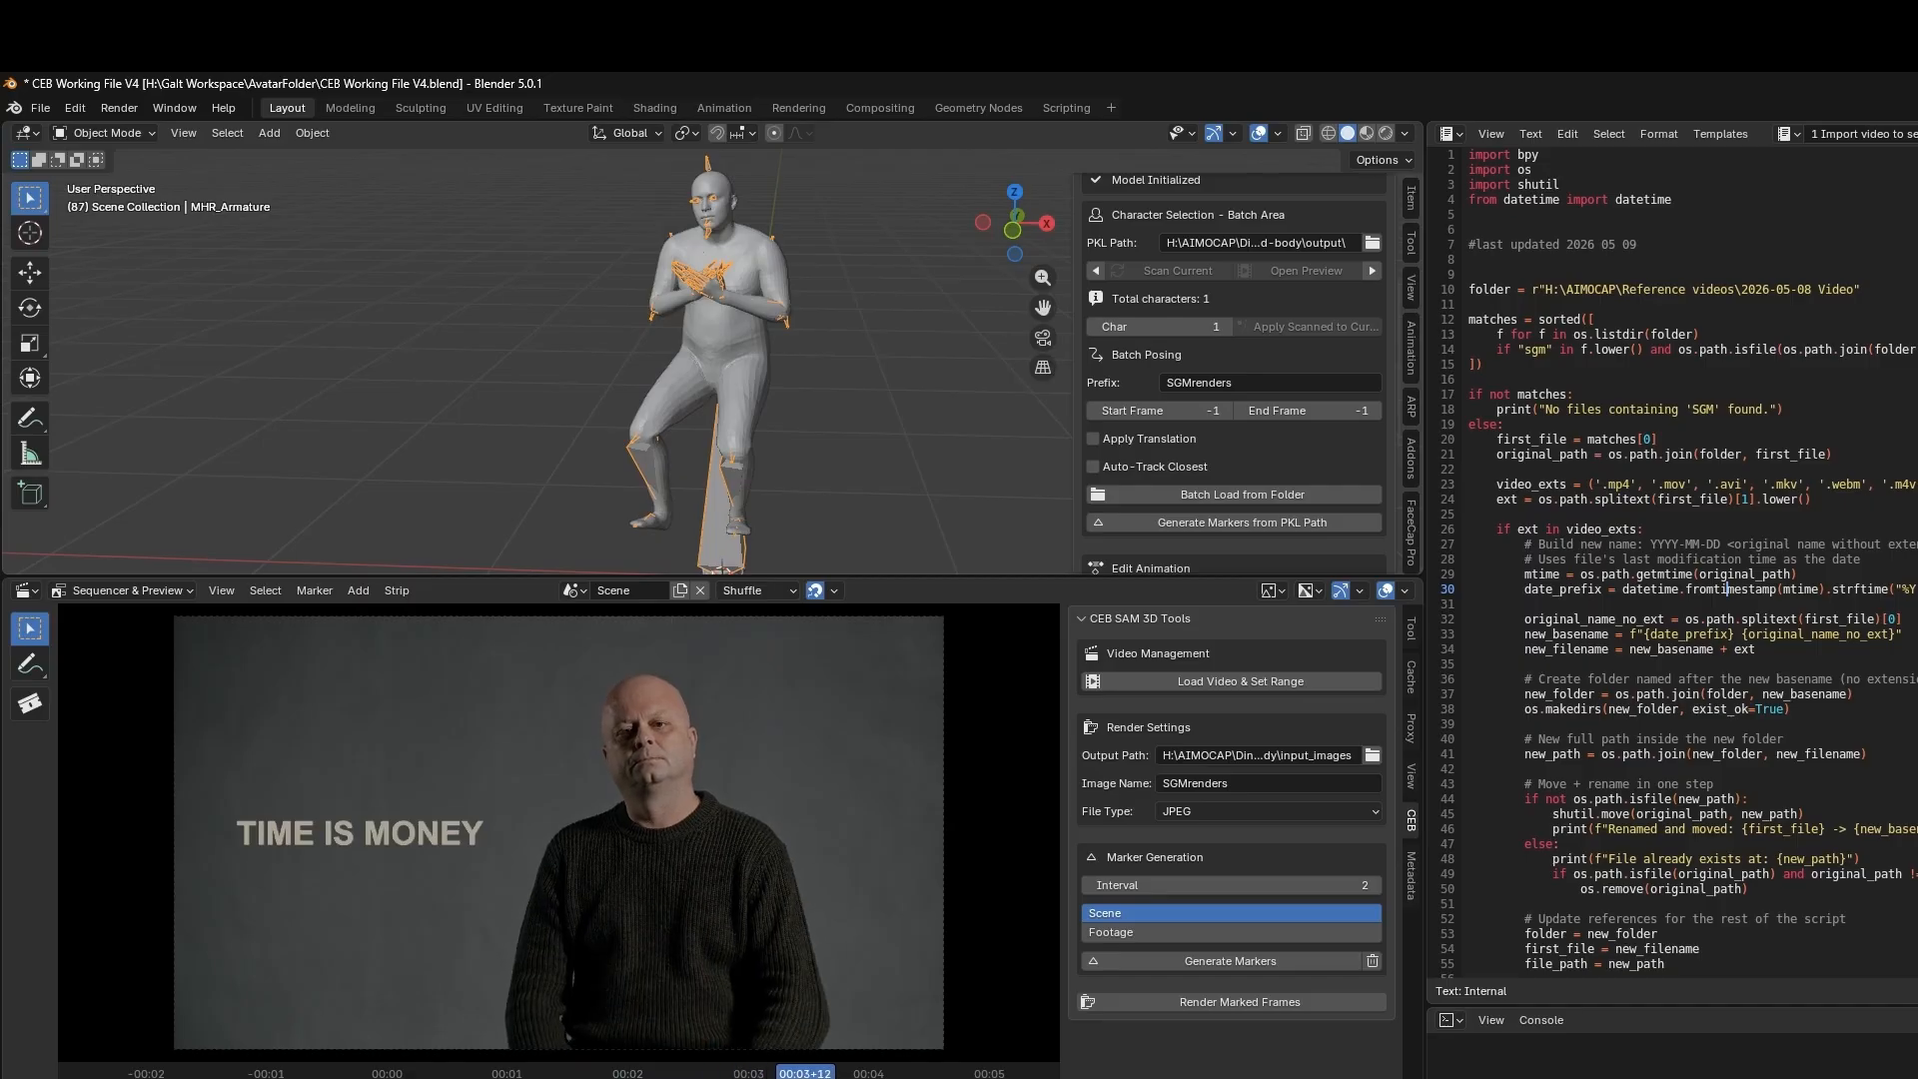
{"action": "left_click_drag", "start_coordinate": [805, 1073], "coordinate": [632, 1073]}
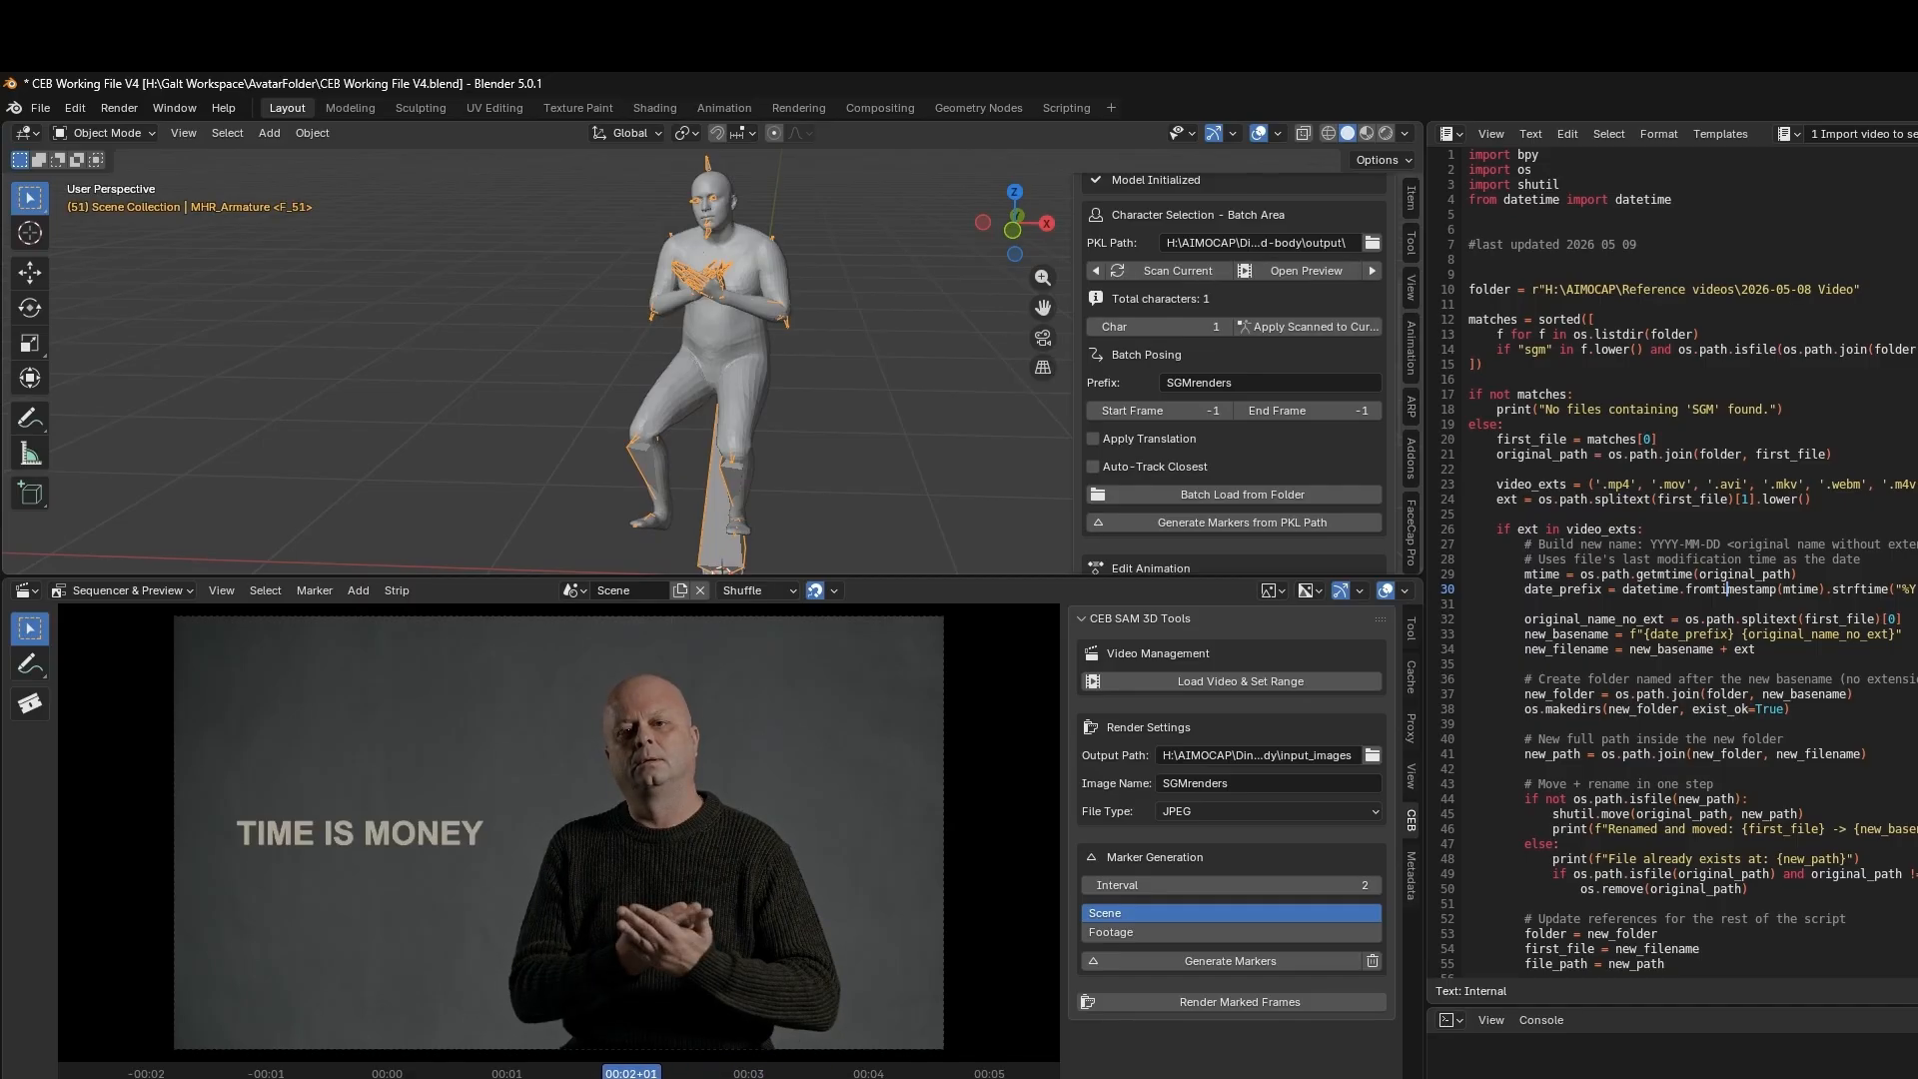
{"action": "key", "text": "space"}
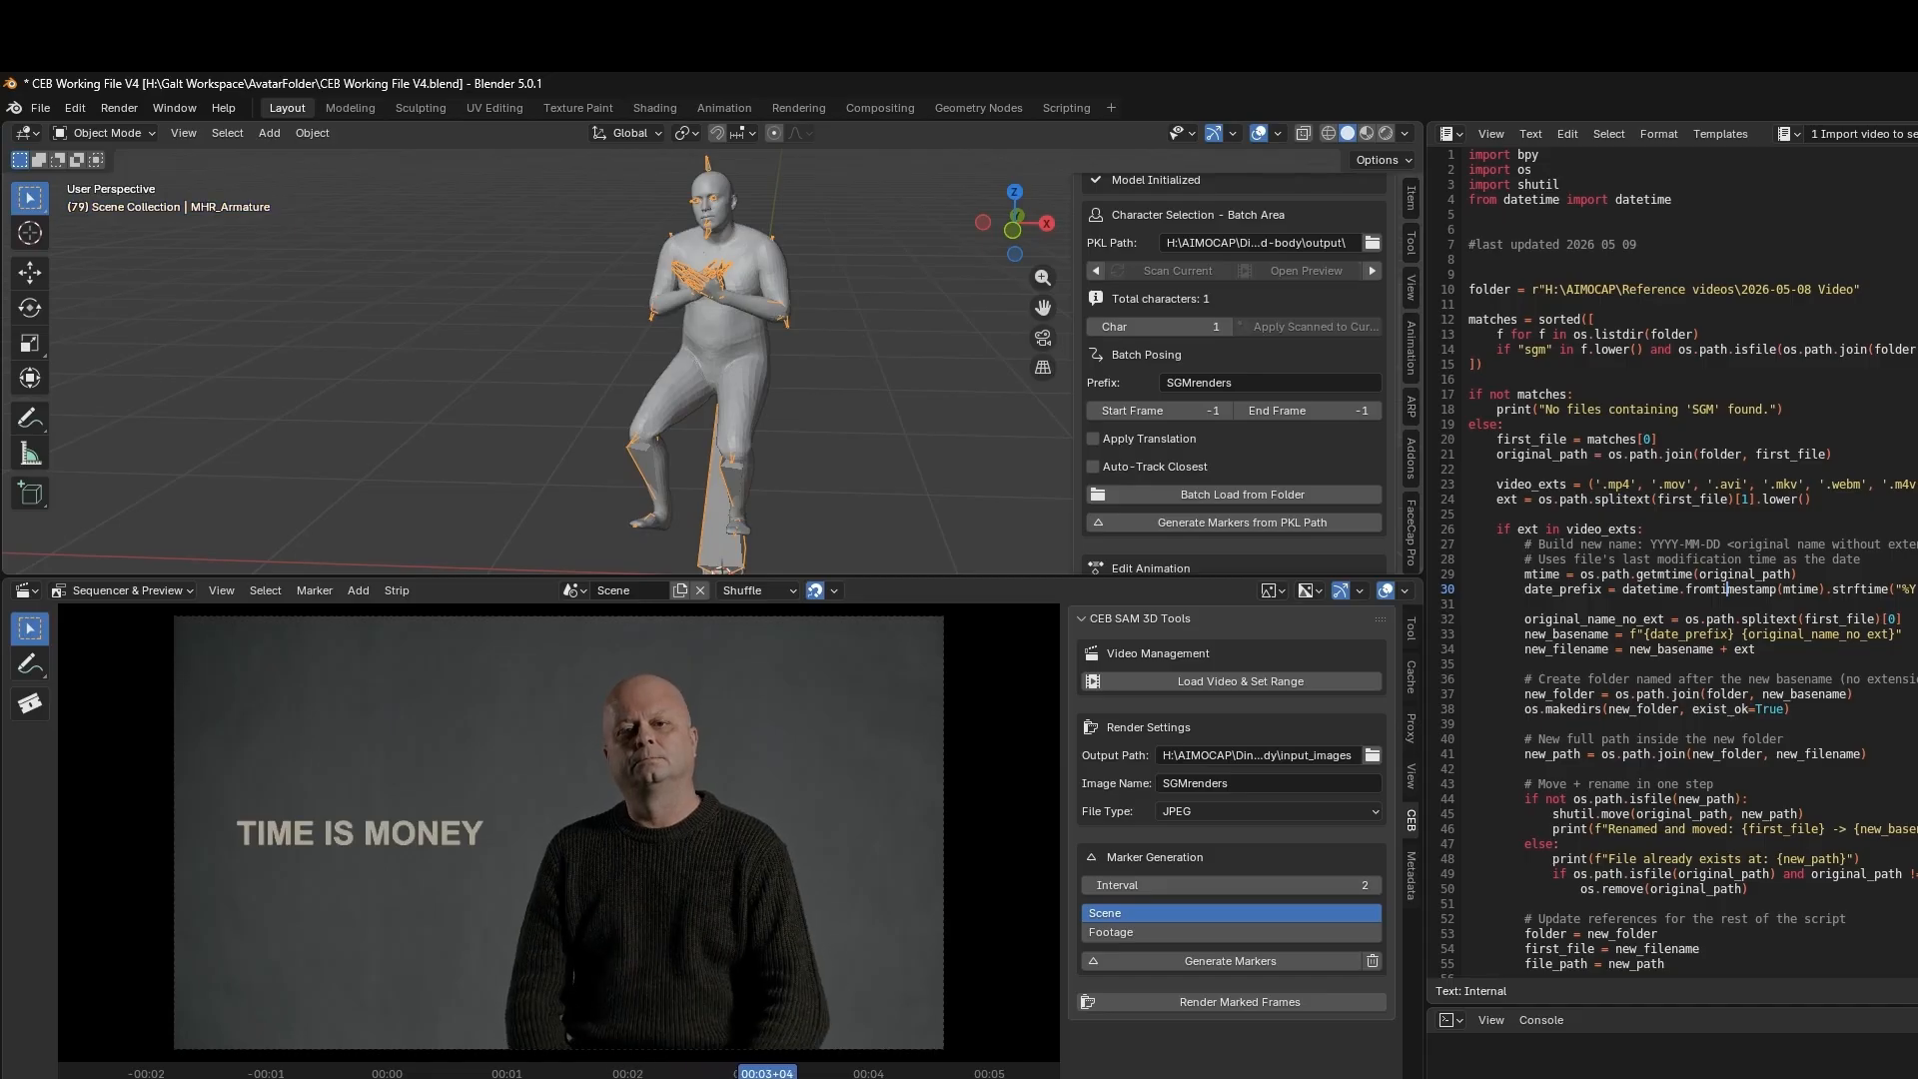
Bring up the script for packaging the rendered key frames, and load the 3 Facecapautomation script in the text editor
{"action": "left_click", "coordinate": [1786, 133]}
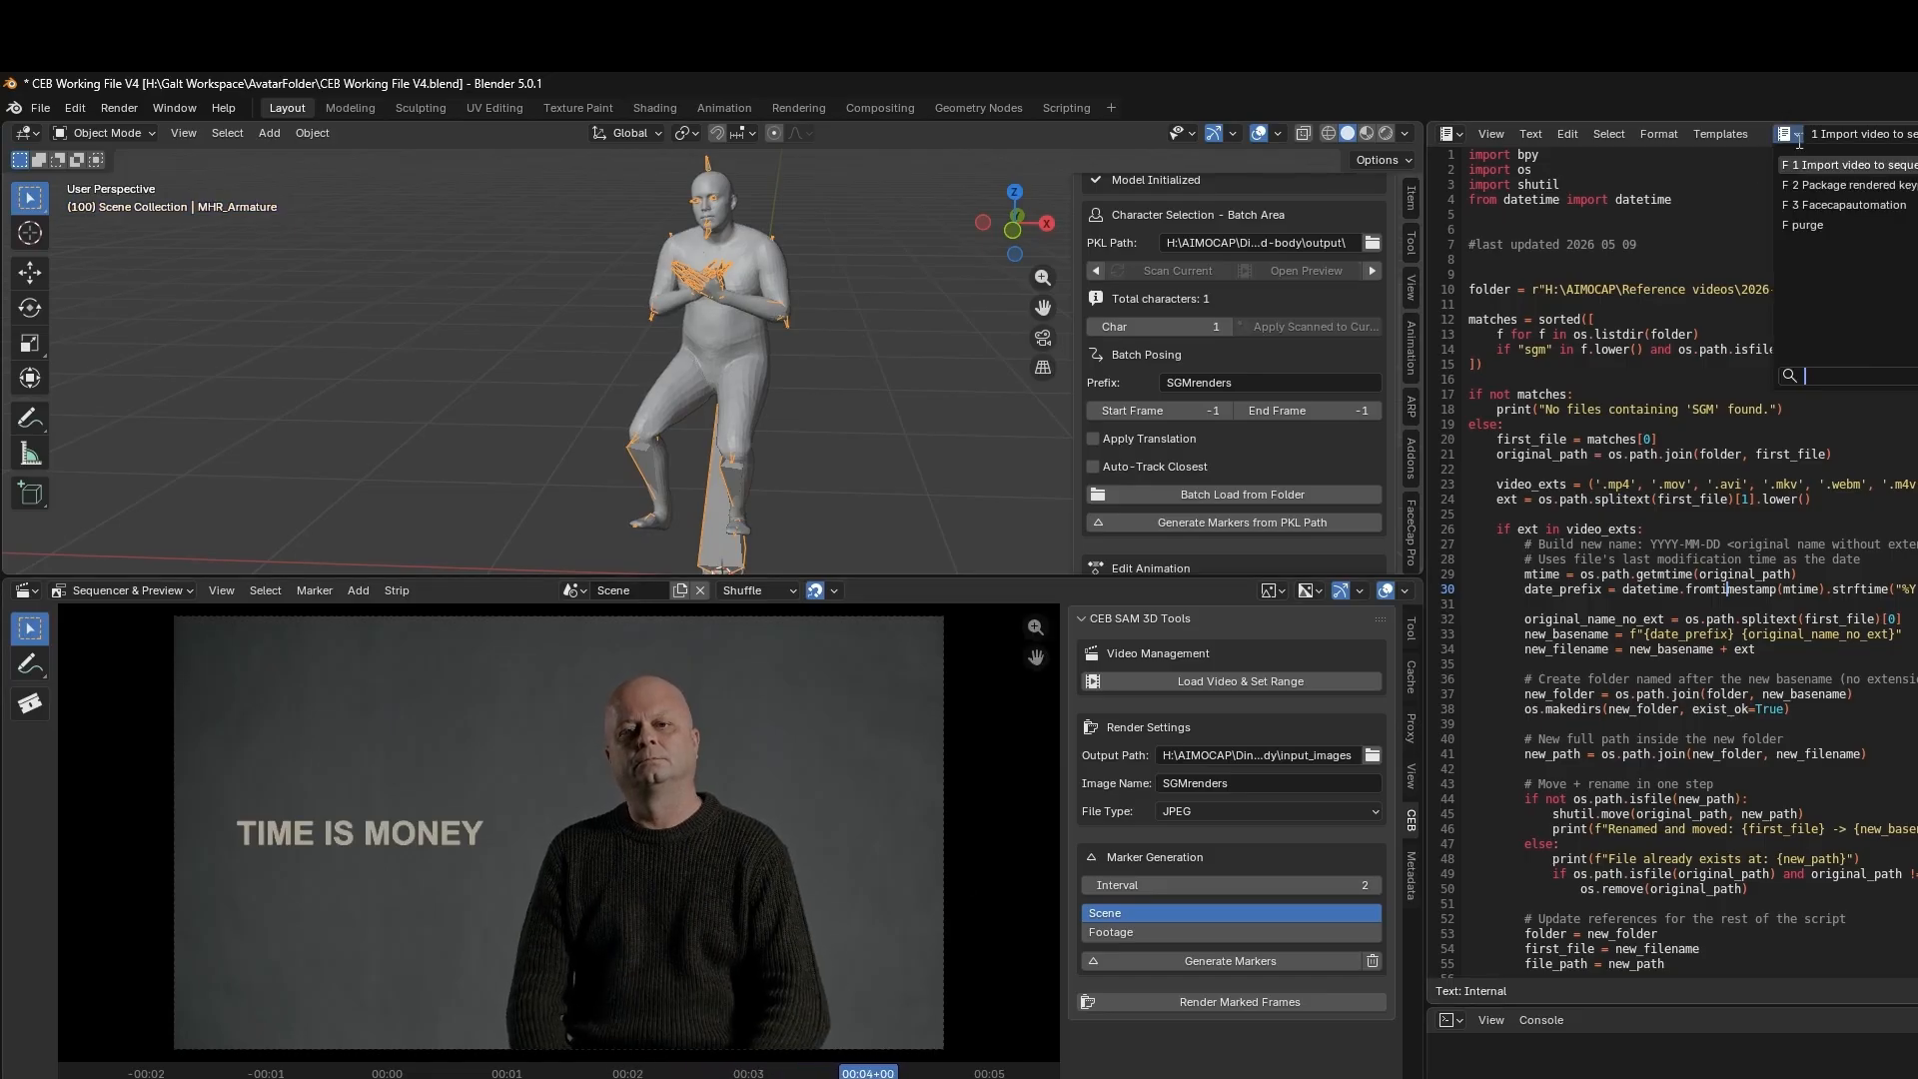
{"action": "left_click", "coordinate": [1816, 183]}
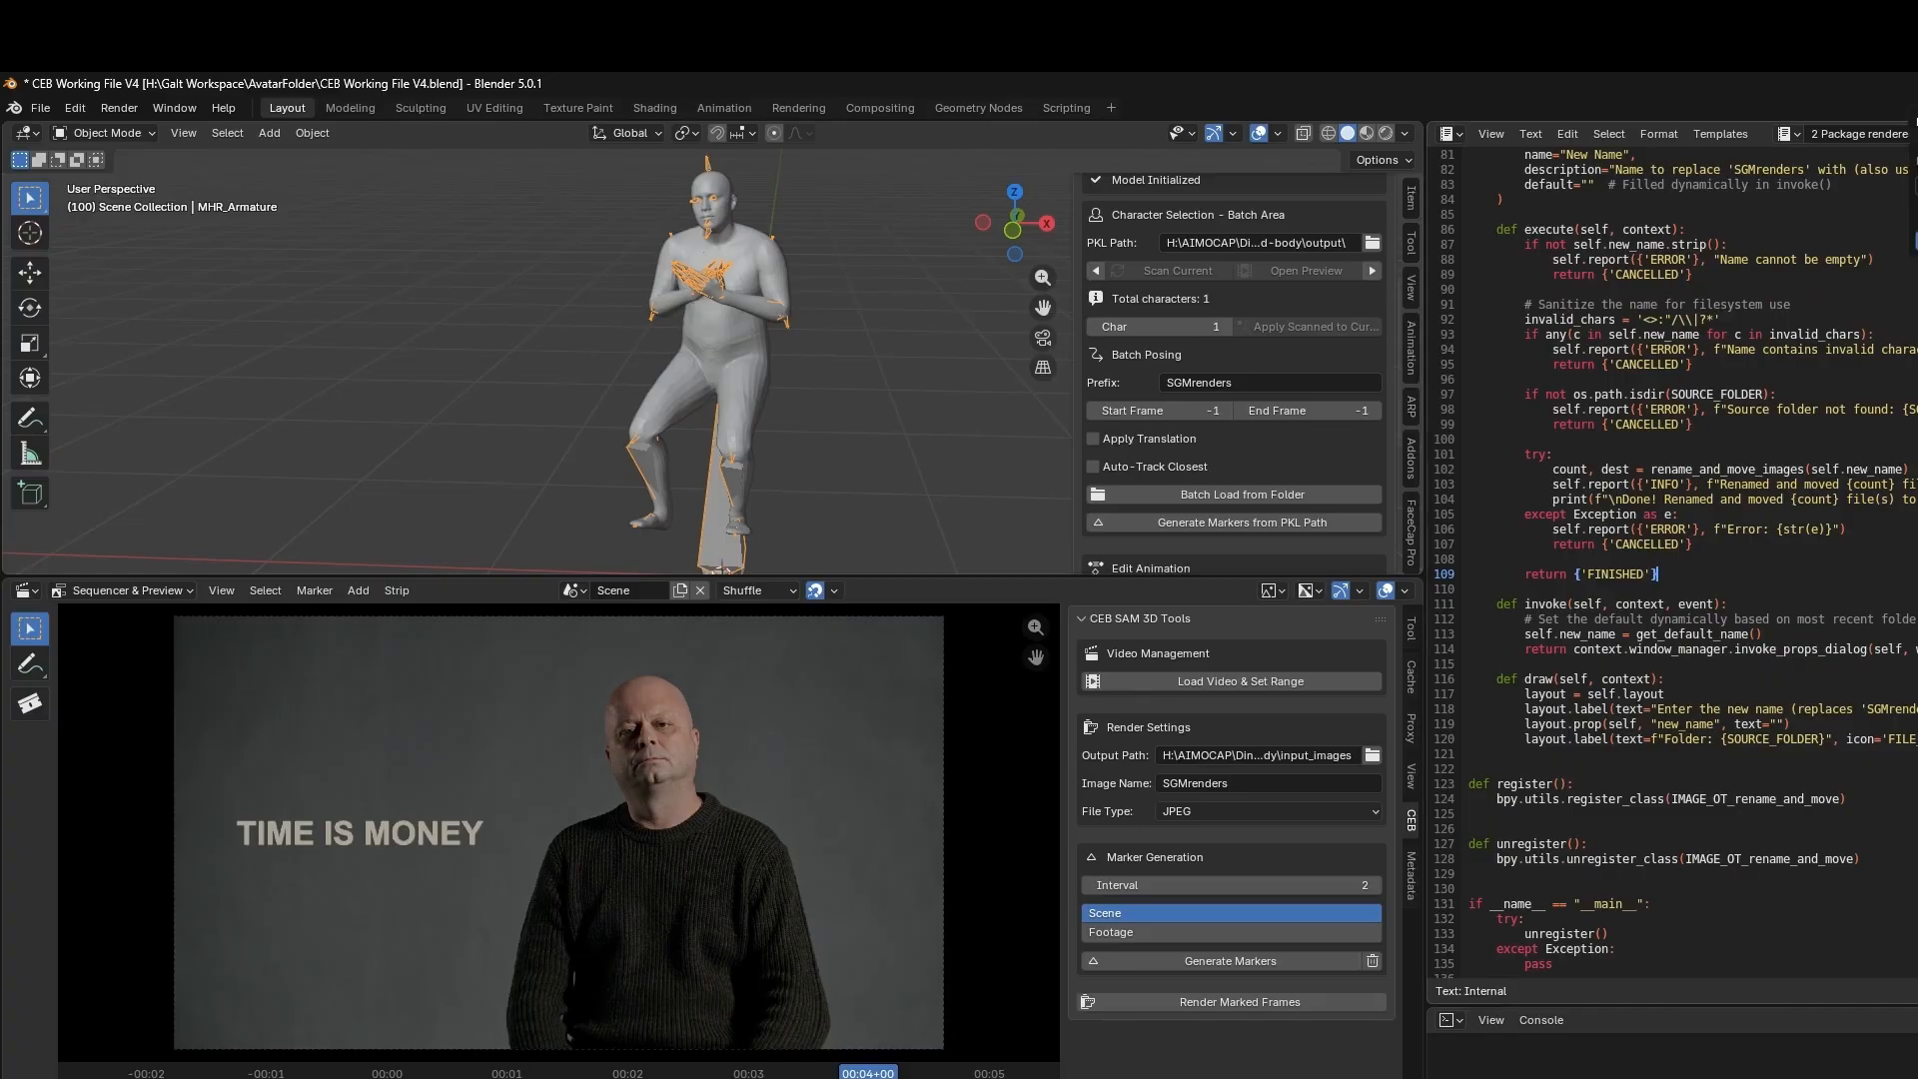
{"action": "left_click", "coordinate": [1634, 258]}
{"action": "left_click", "coordinate": [1788, 132]}
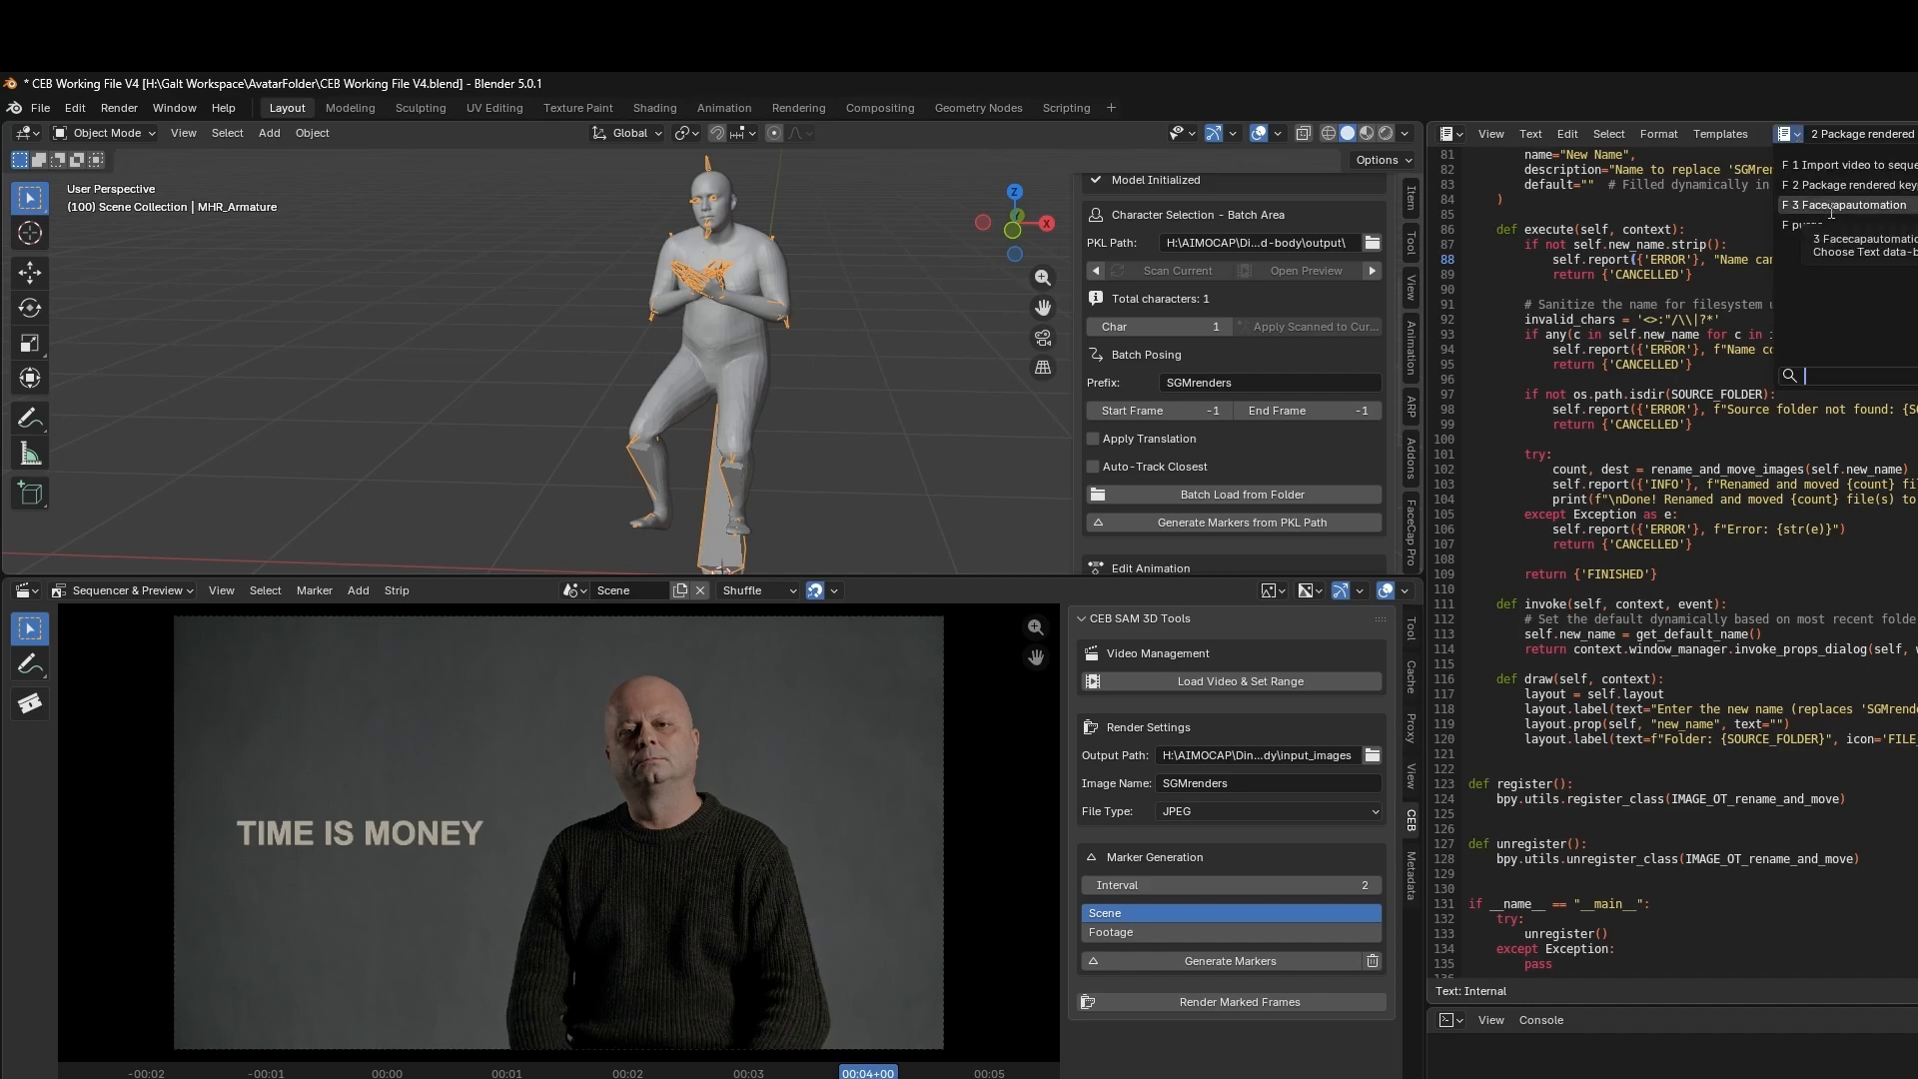
{"action": "left_click", "coordinate": [1843, 205]}
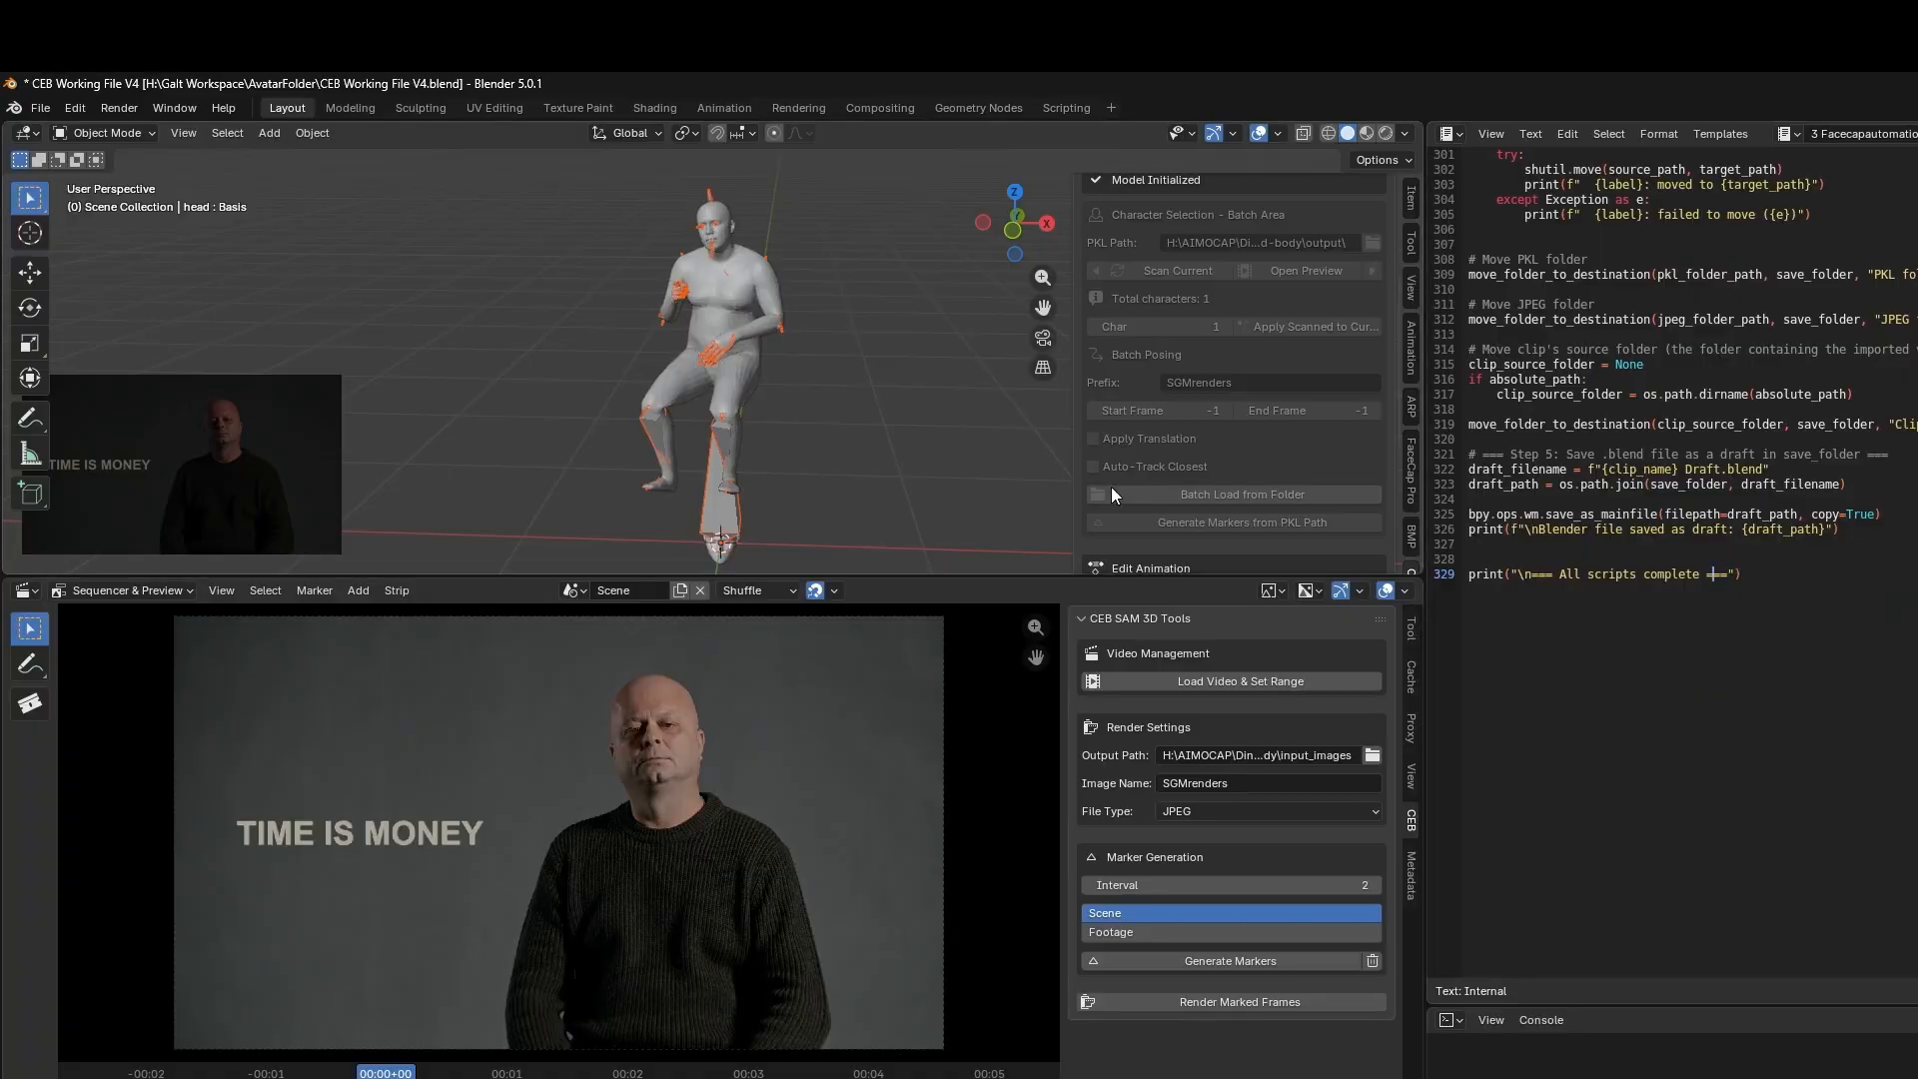
Frame the face-capture head closely and play the animation from the start twice to compare its facial movement with the footage
{"action": "scroll", "coordinate": [699, 397], "scroll_direction": "down", "scroll_amount": 2}
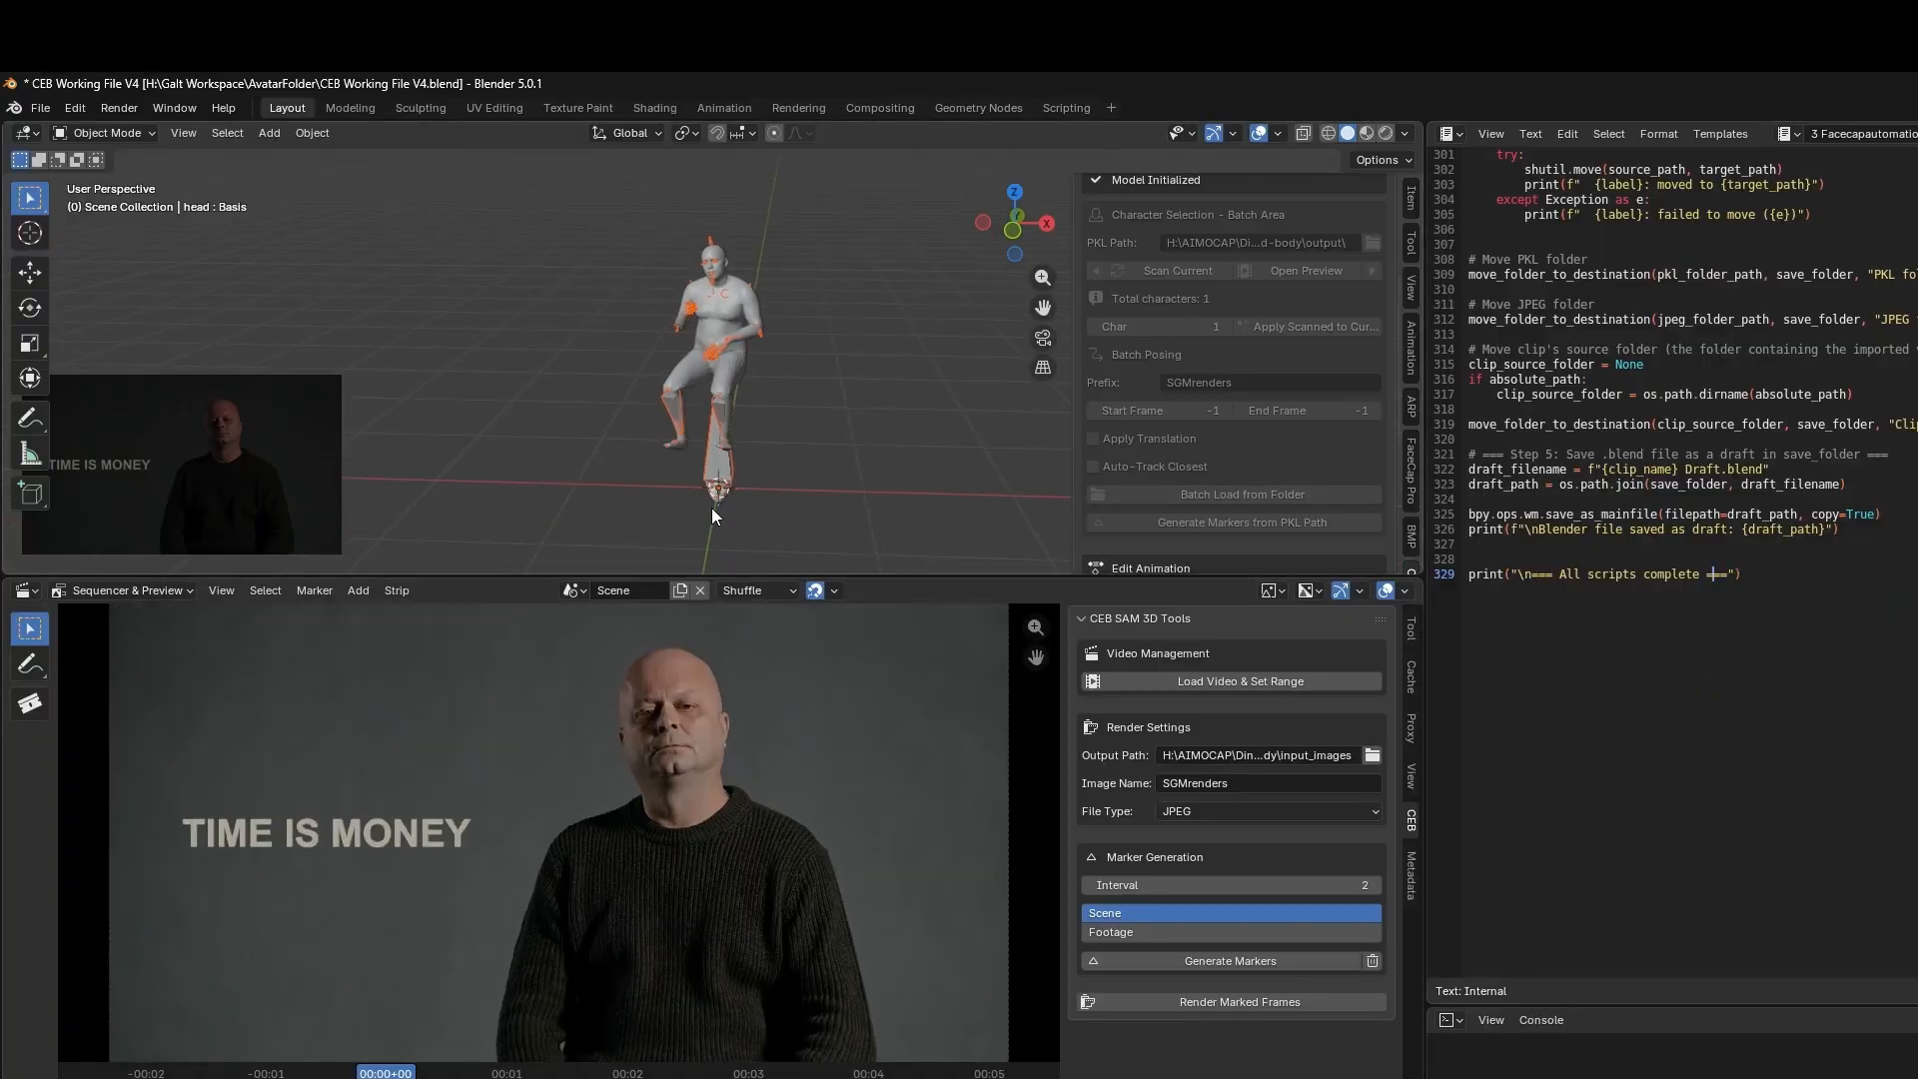
{"action": "left_click", "coordinate": [711, 507]}
{"action": "key", "text": "shift+b"}
{"action": "left_click_drag", "start_coordinate": [713, 493], "coordinate": [755, 515]}
{"action": "key", "text": "shift+b"}
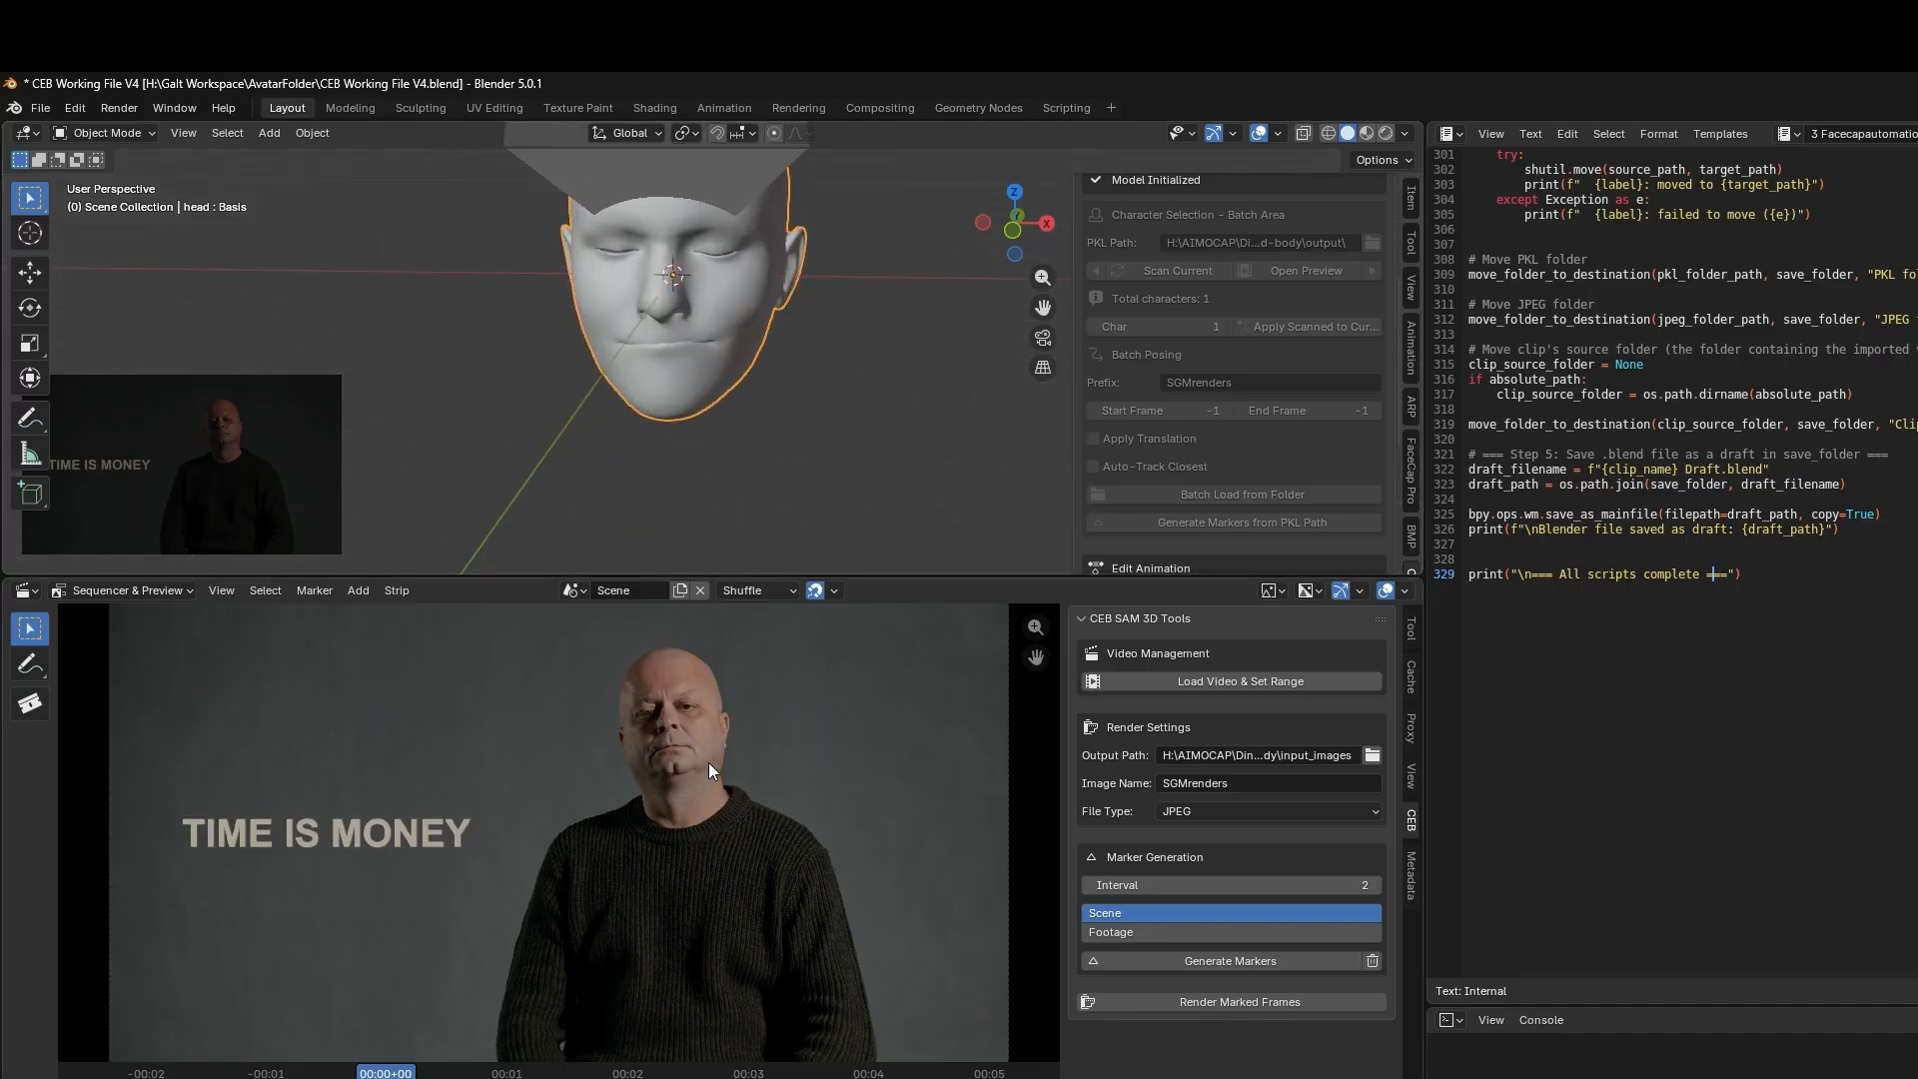
{"action": "key", "text": "space"}
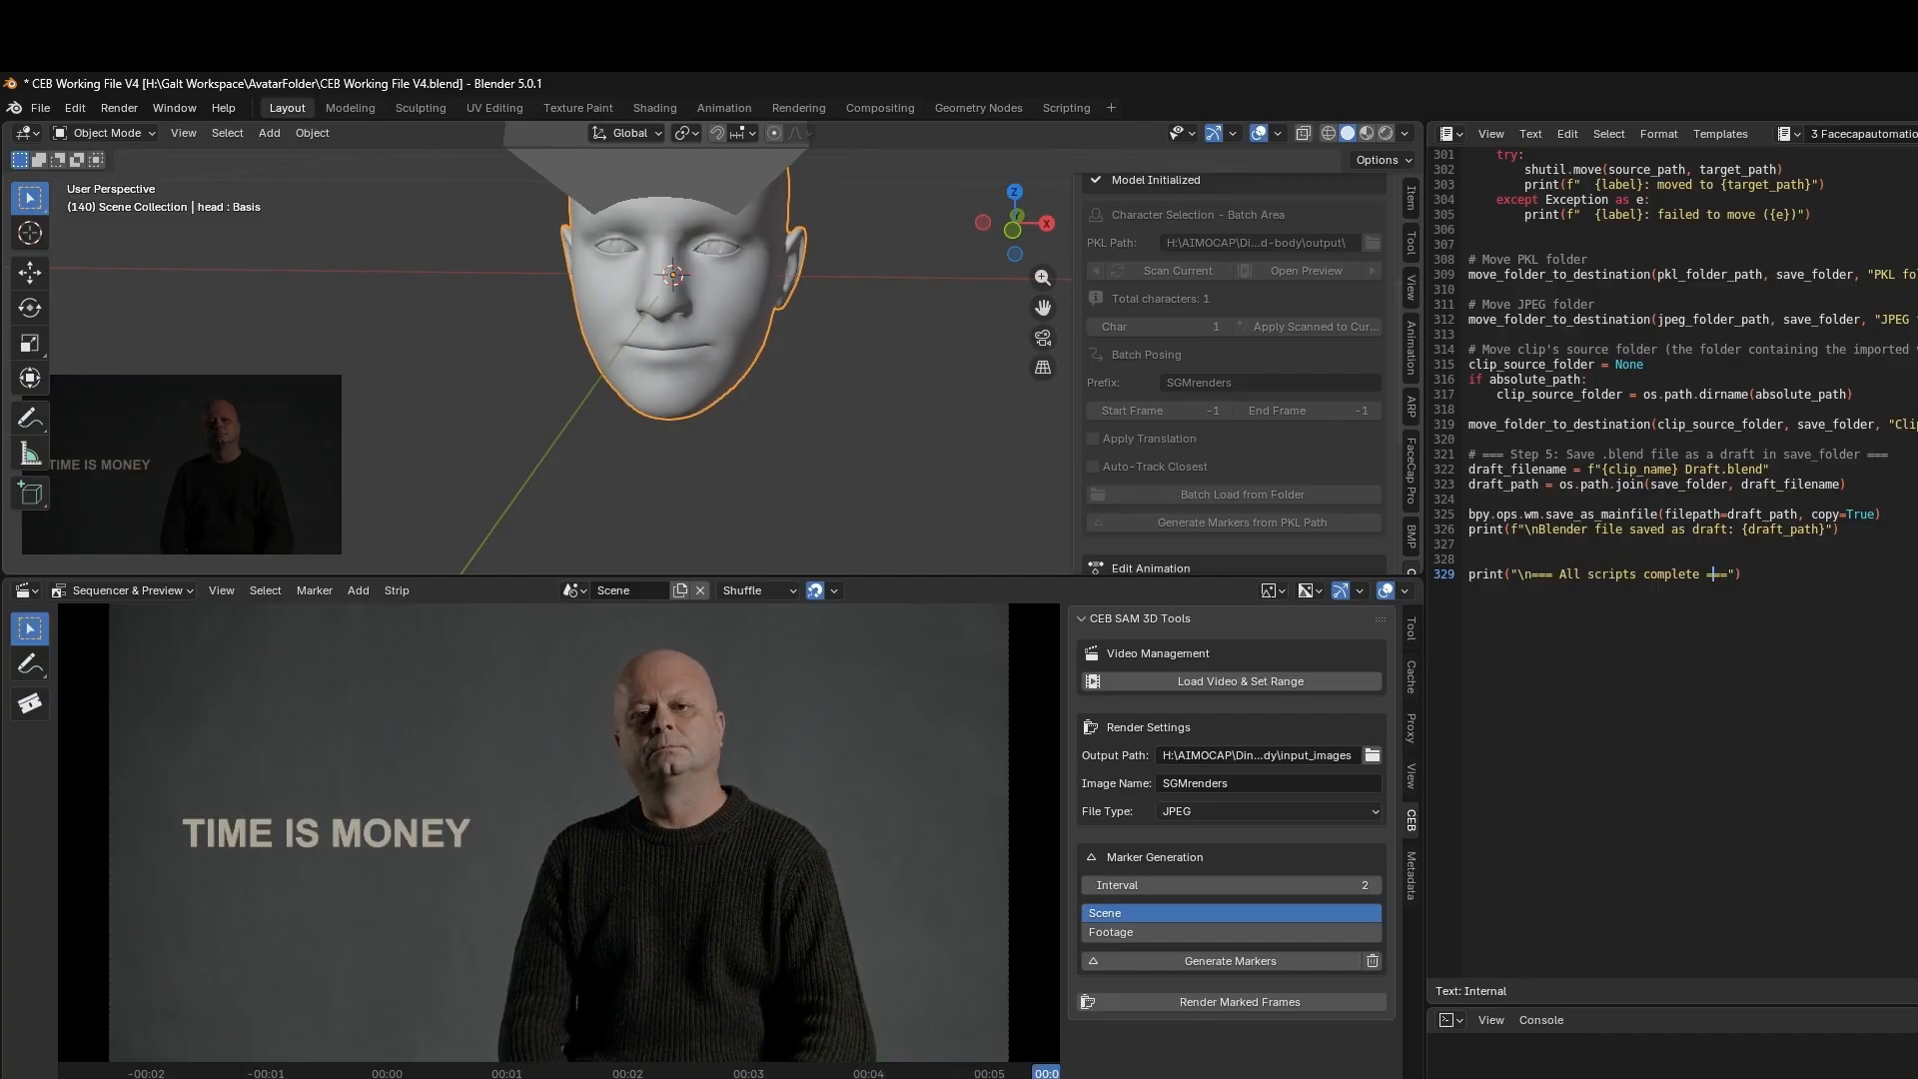
{"action": "left_click_drag", "start_coordinate": [1049, 1073], "coordinate": [391, 1073]}
{"action": "key", "text": "space"}
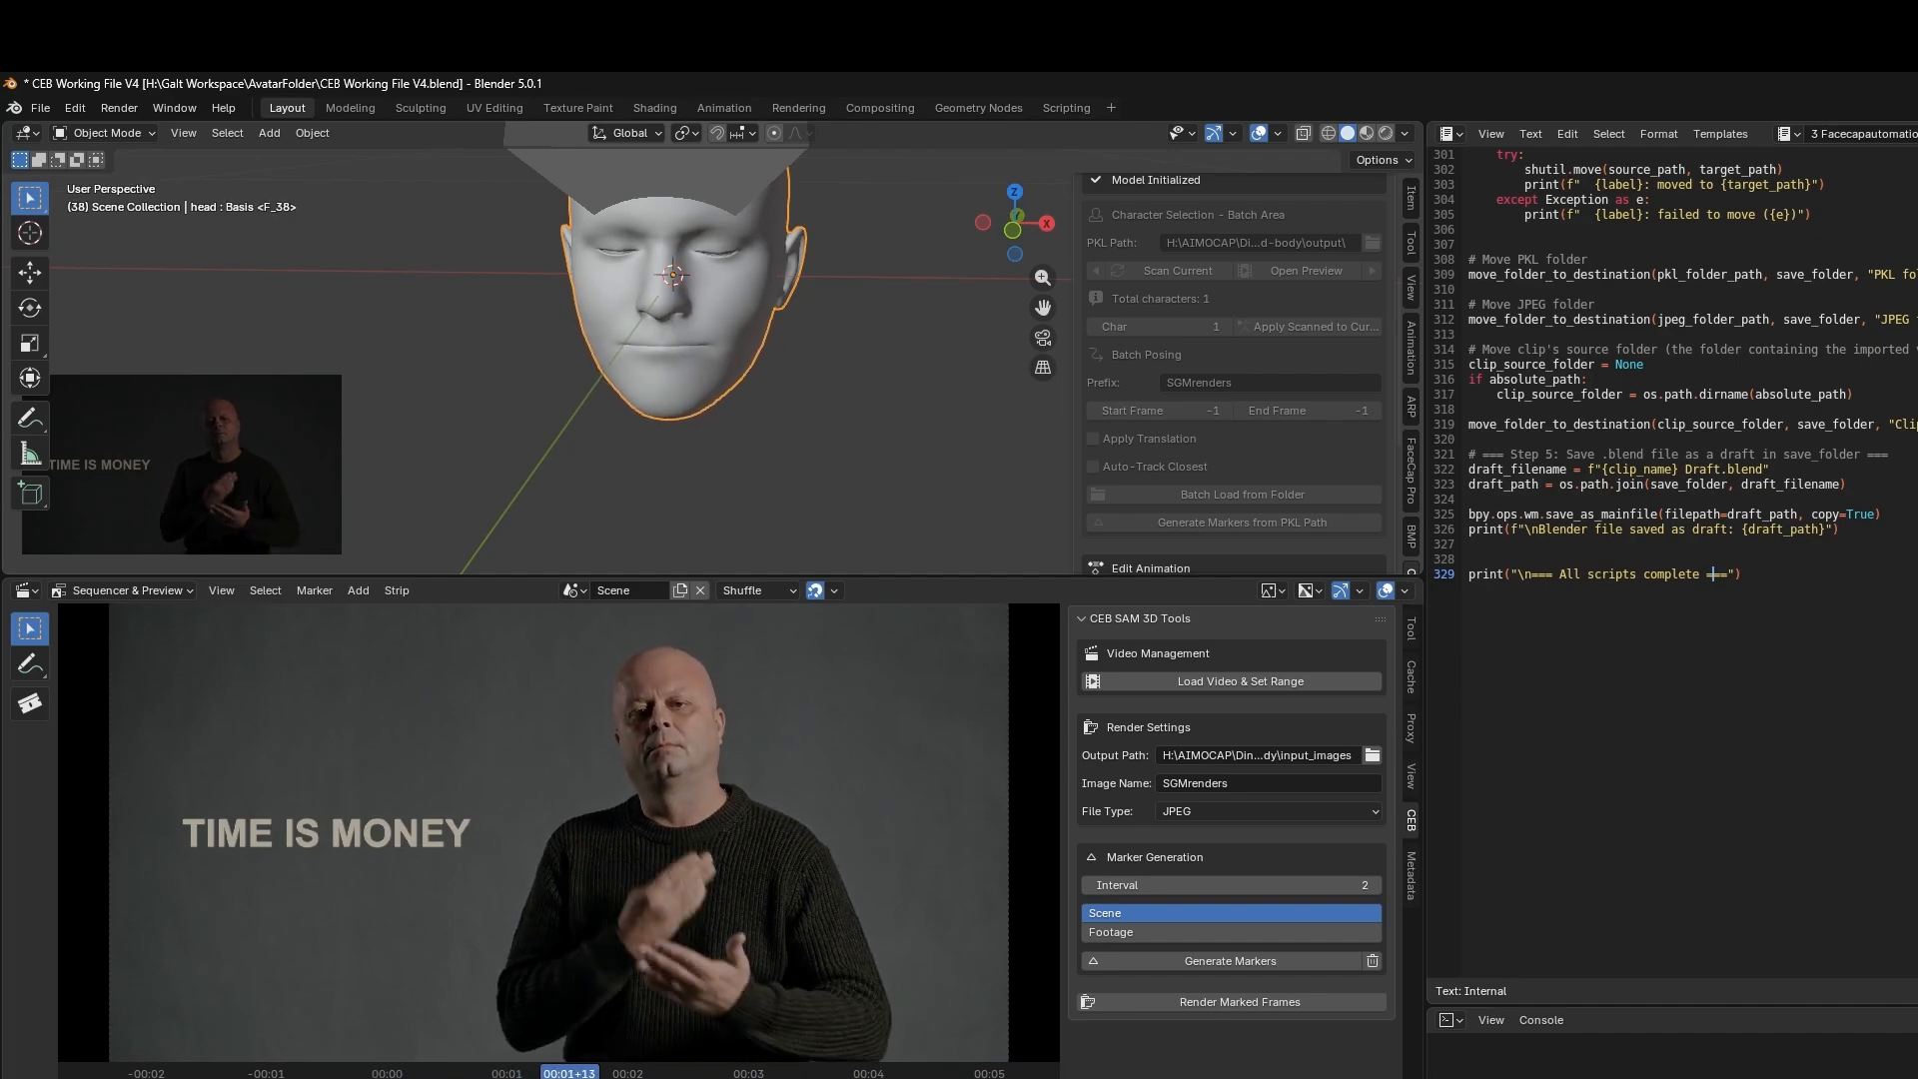
{"action": "key", "text": "space"}
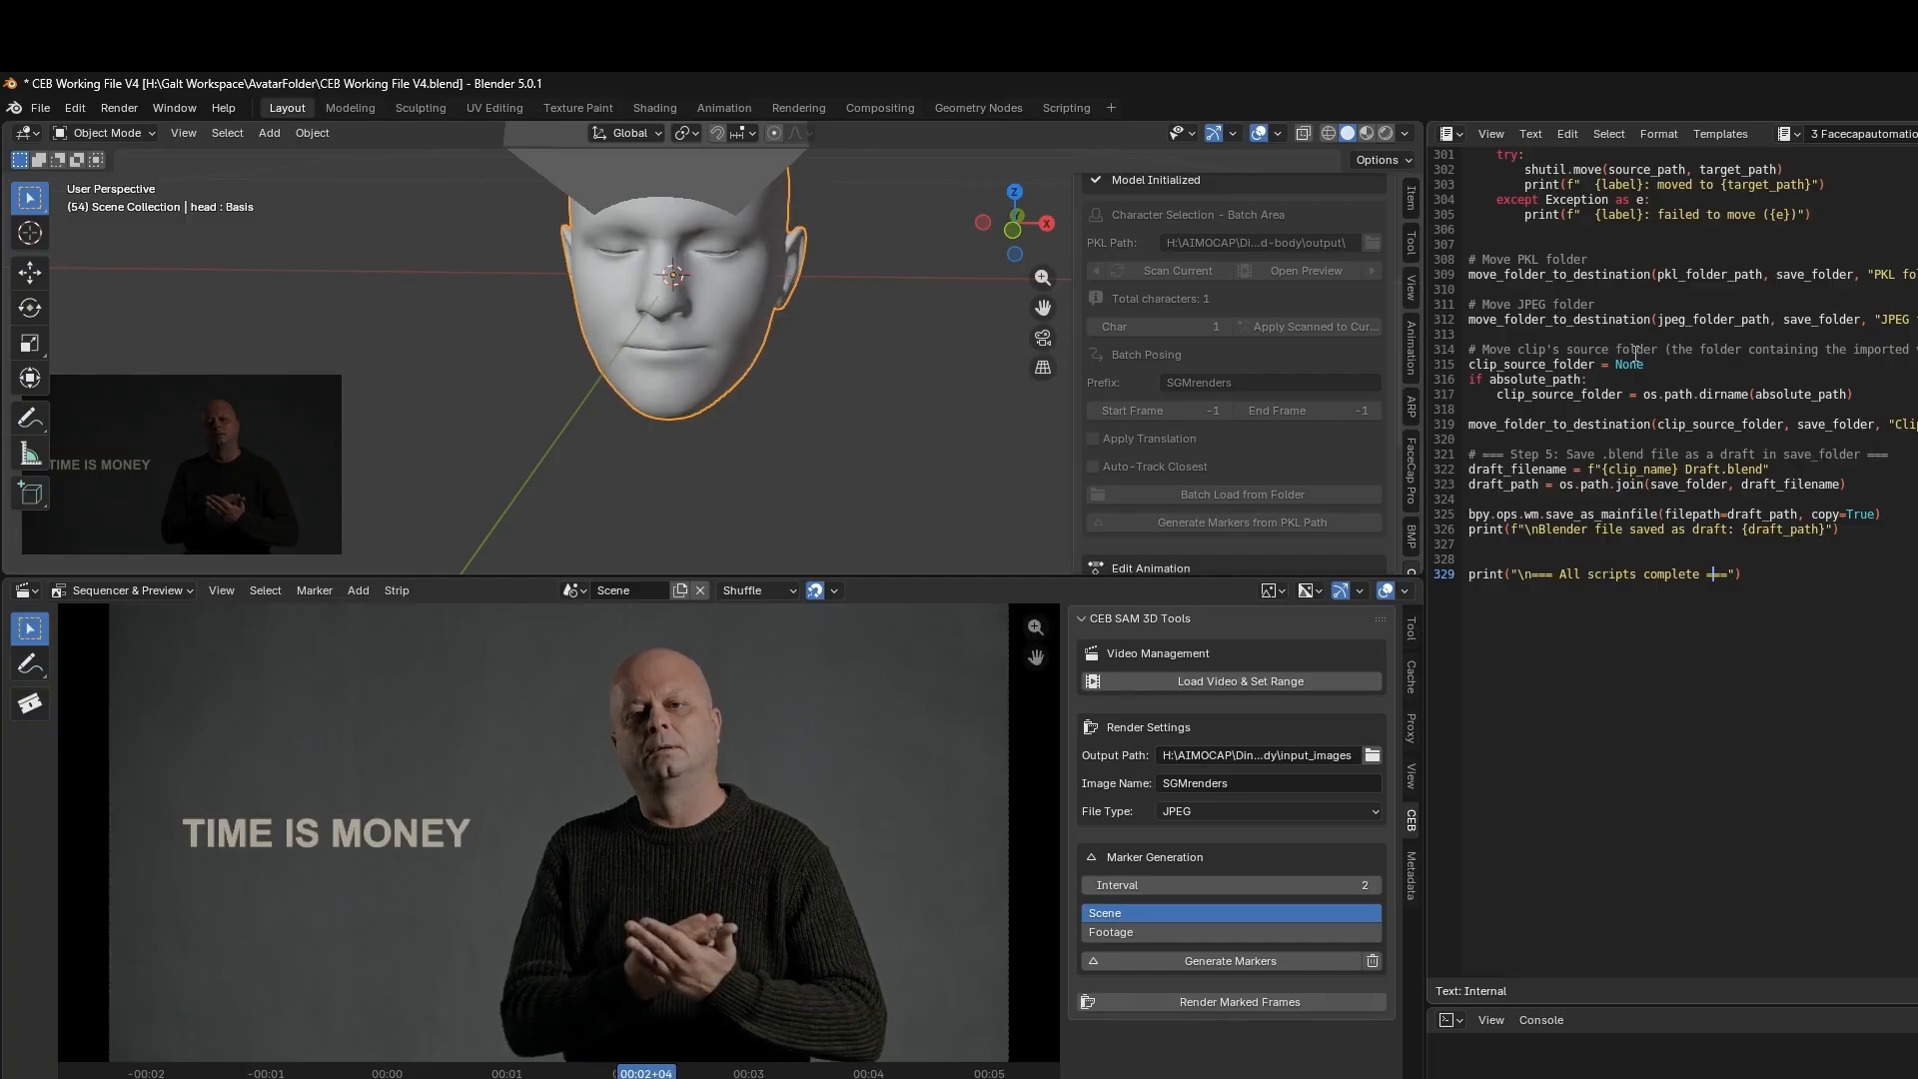
{"action": "scroll", "coordinate": [1701, 512], "scroll_direction": "up", "scroll_amount": 3}
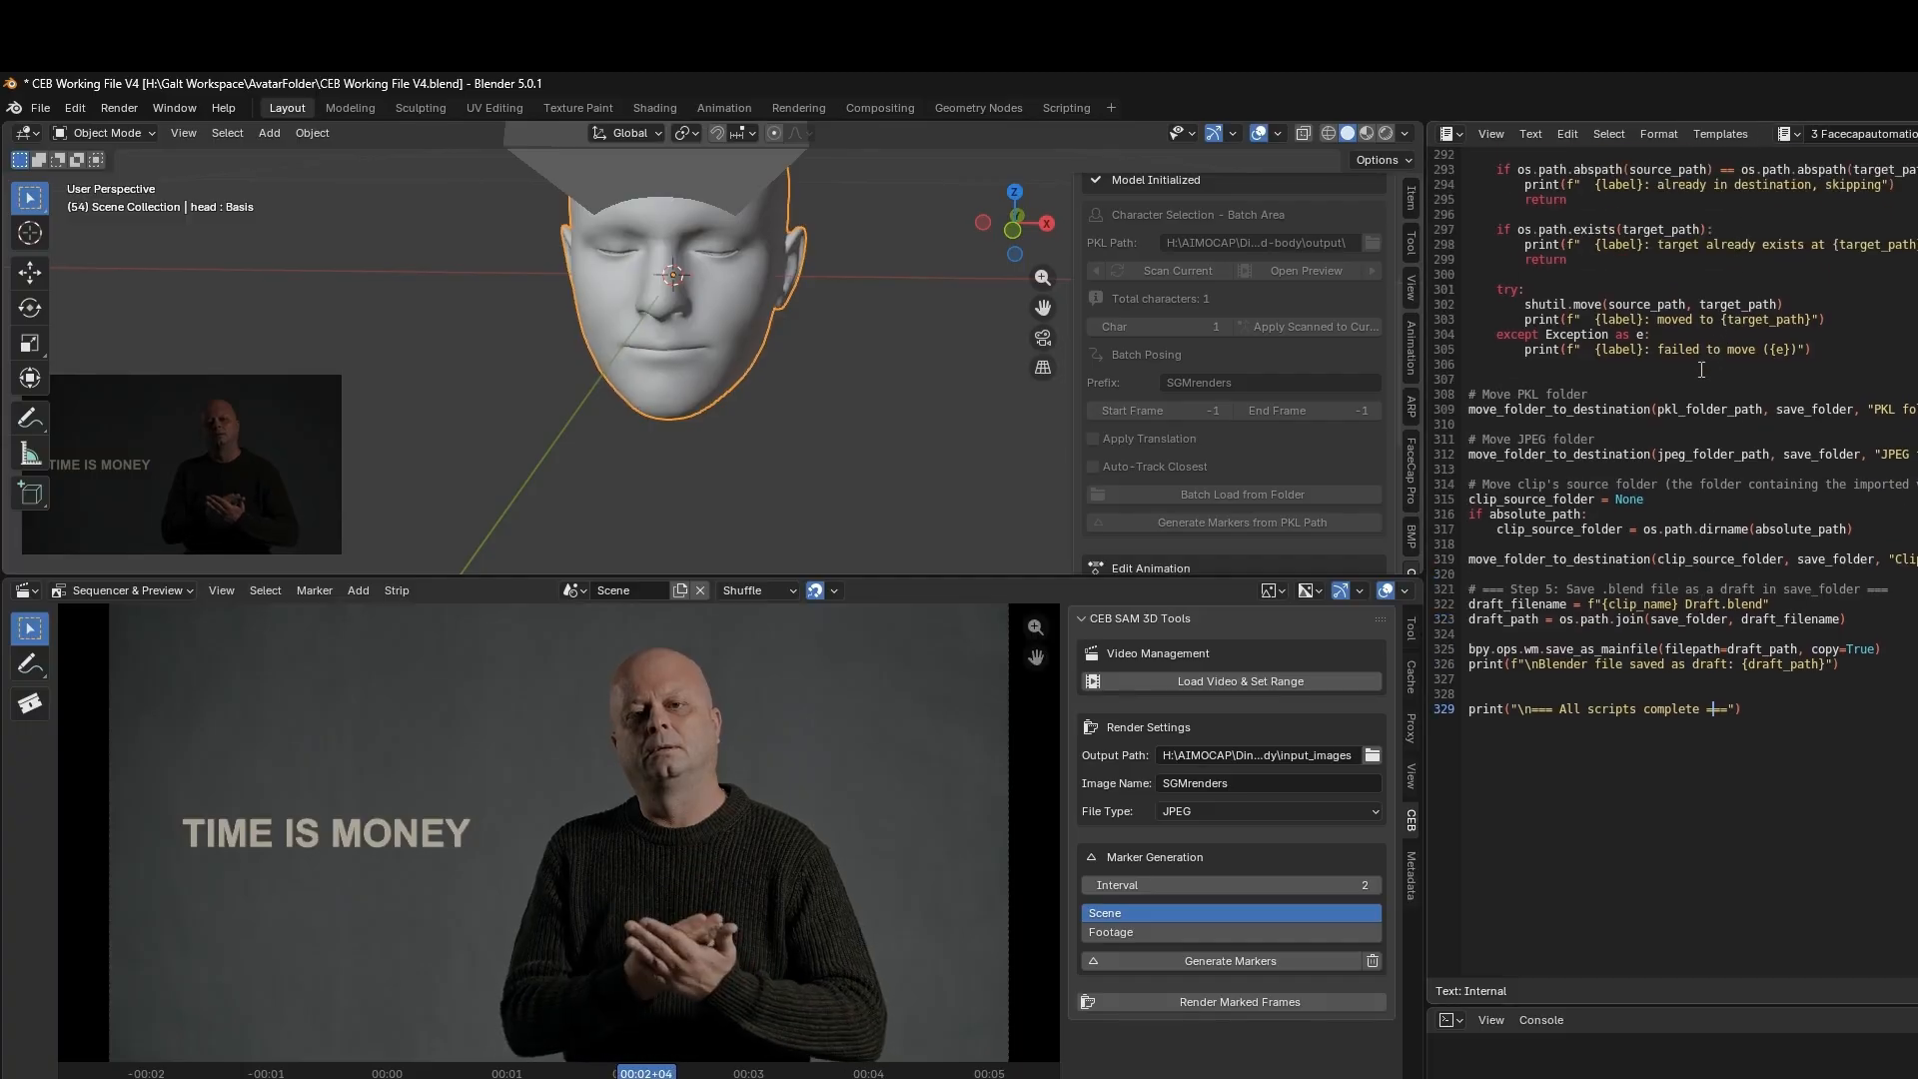
{"action": "scroll", "coordinate": [870, 424], "scroll_direction": "down", "scroll_amount": 10}
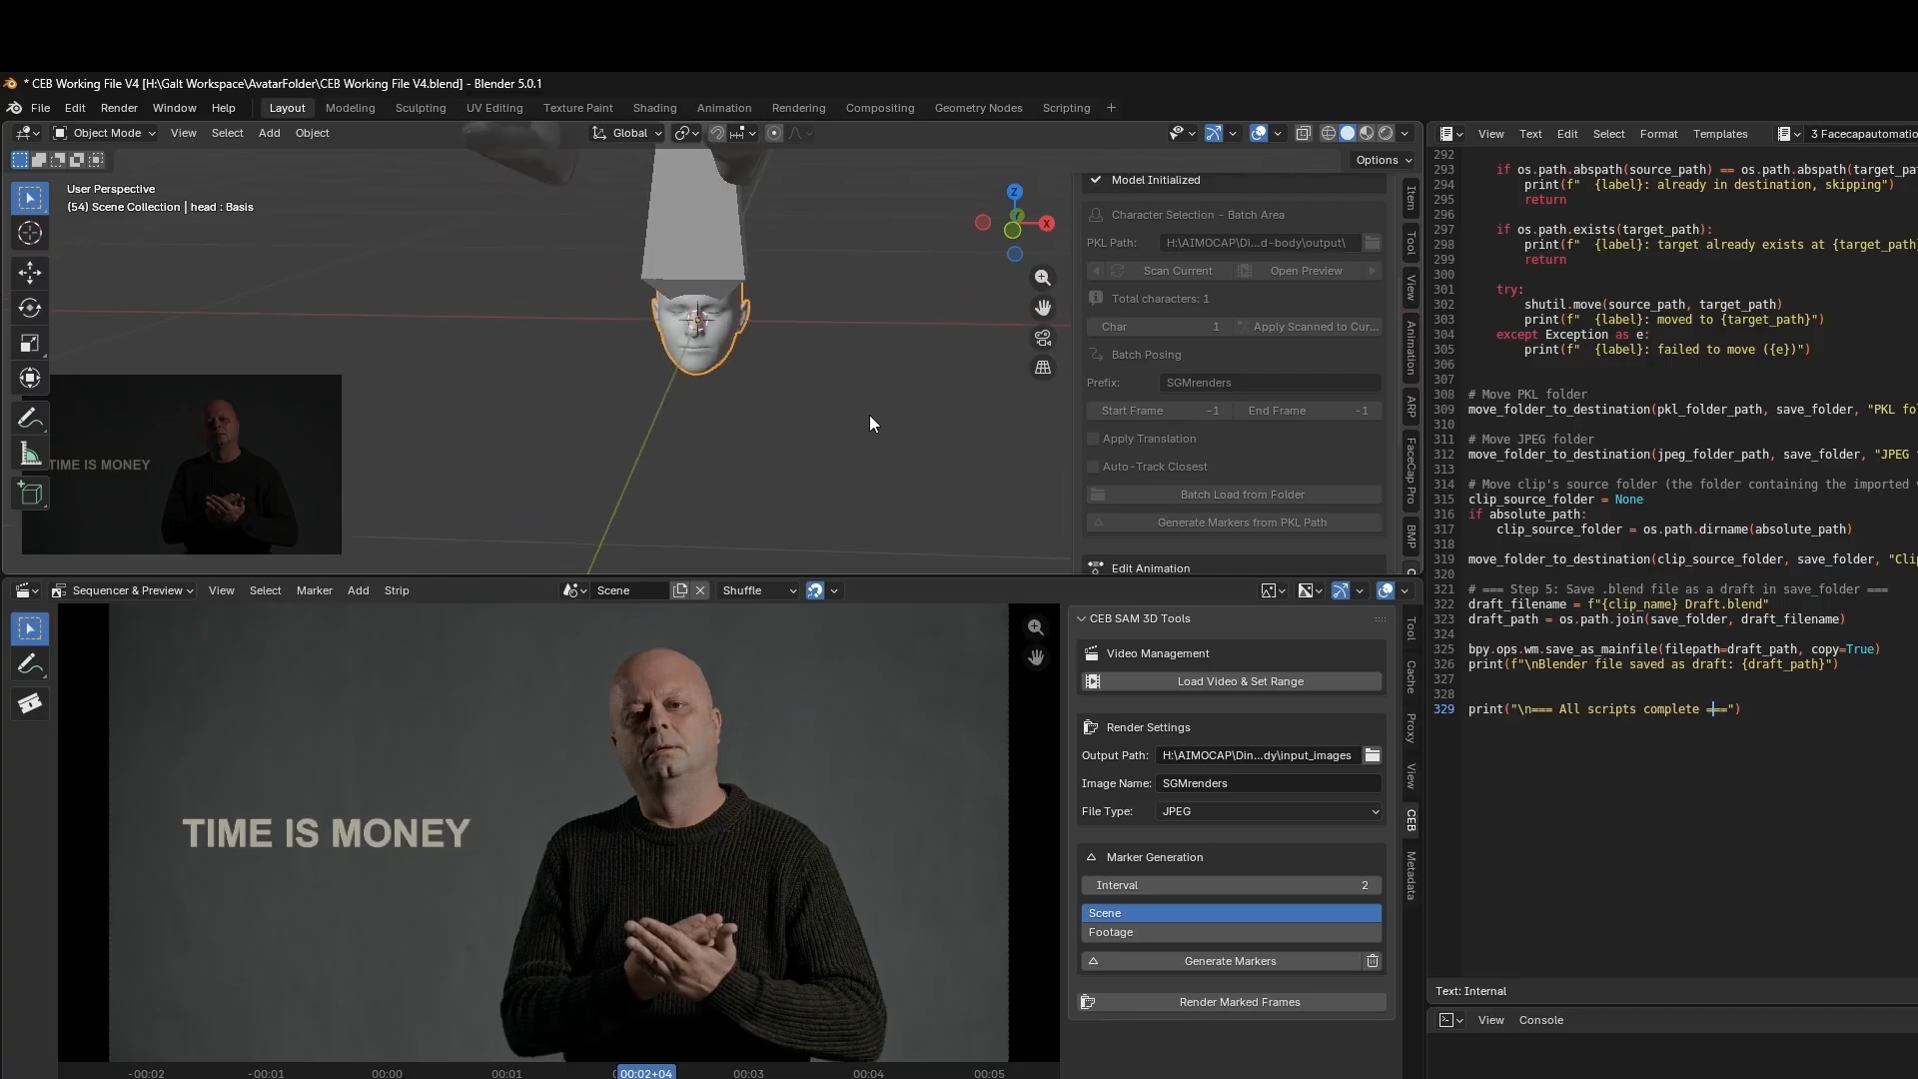
{"action": "scroll", "coordinate": [869, 419], "scroll_direction": "down", "scroll_amount": 2}
{"action": "scroll", "coordinate": [868, 425], "scroll_direction": "up", "scroll_amount": 5}
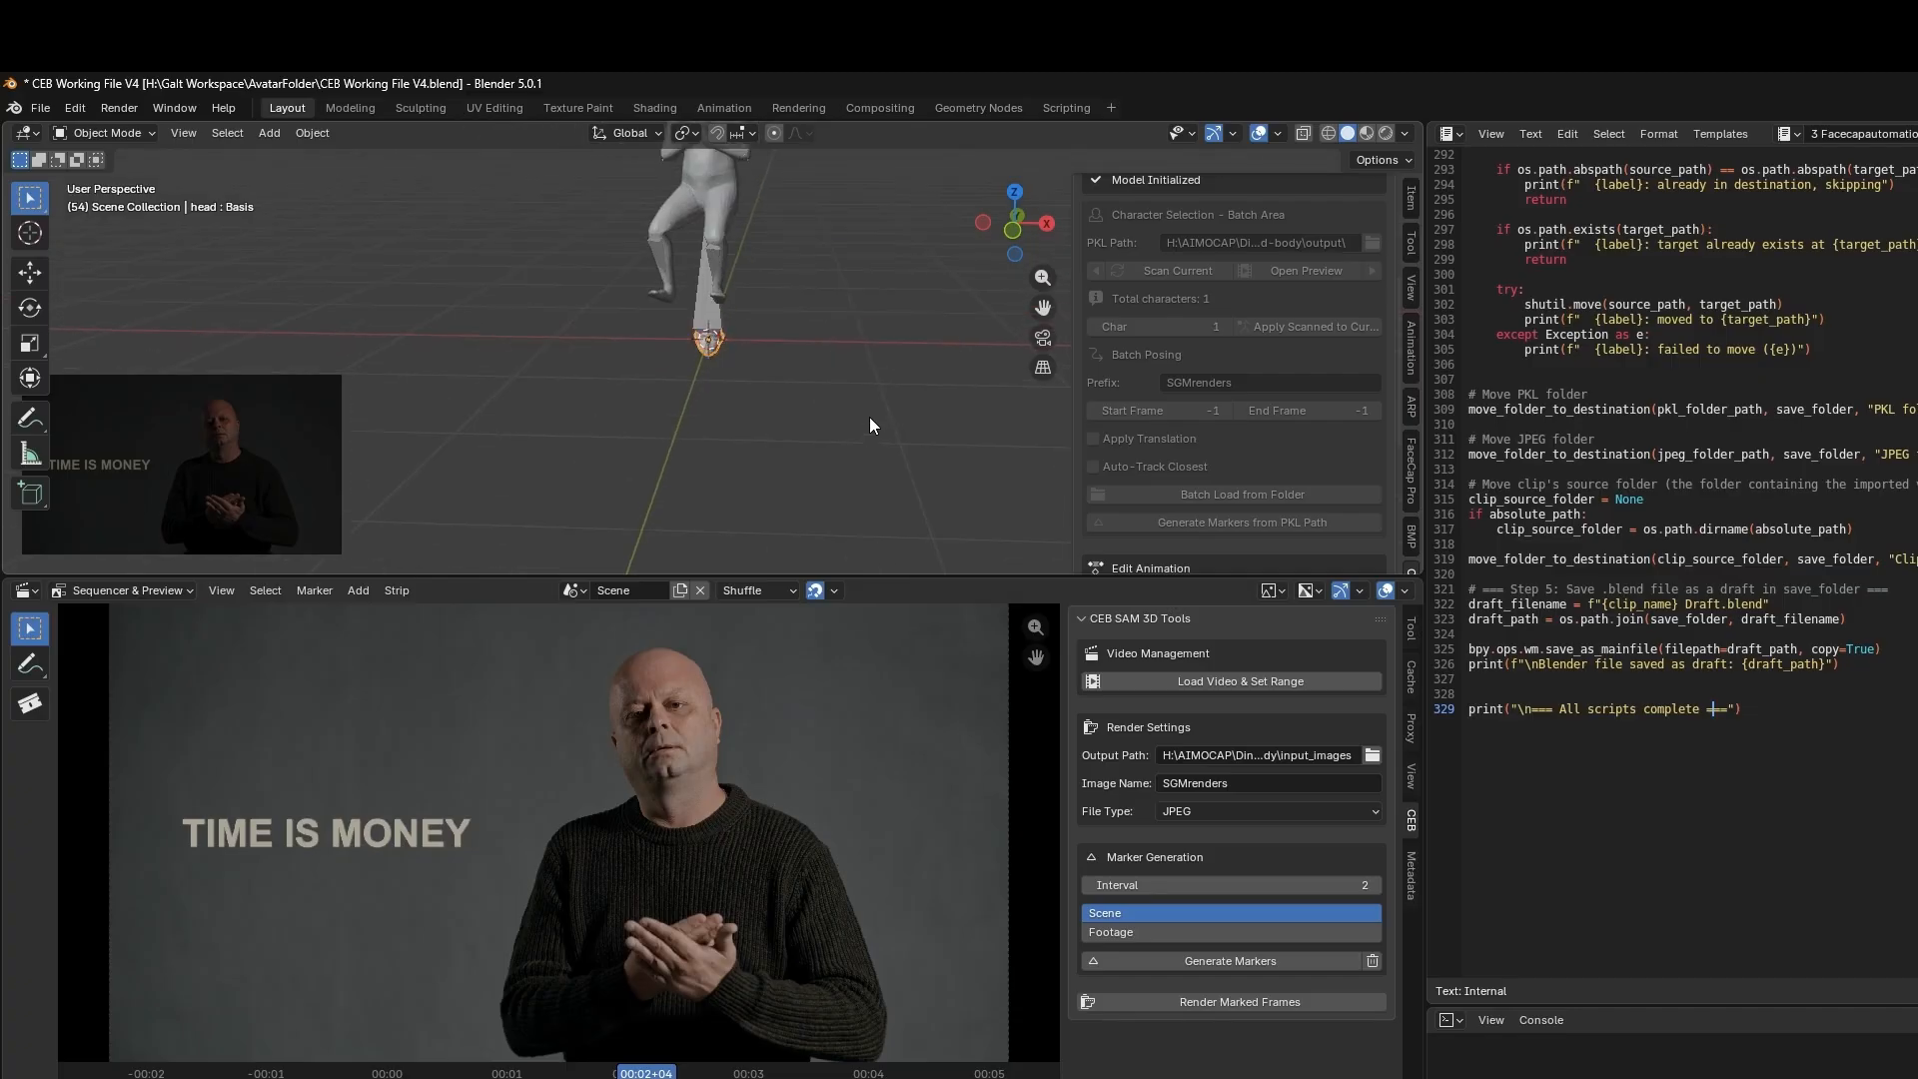